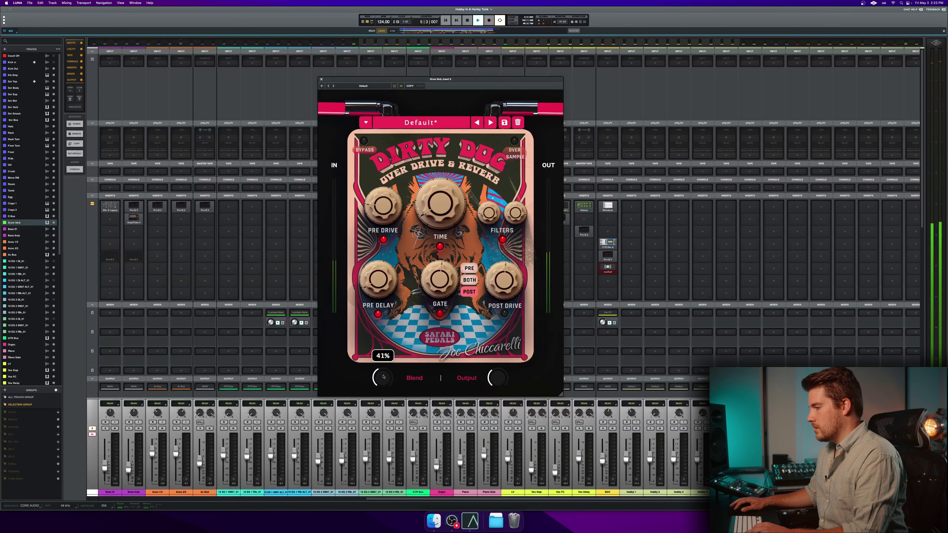
# - Raise the Dirty Dog's Blend to maximum and audition the drum reverb in playback
pyautogui.moveTo(384, 379); pyautogui.dragTo(383, 374)
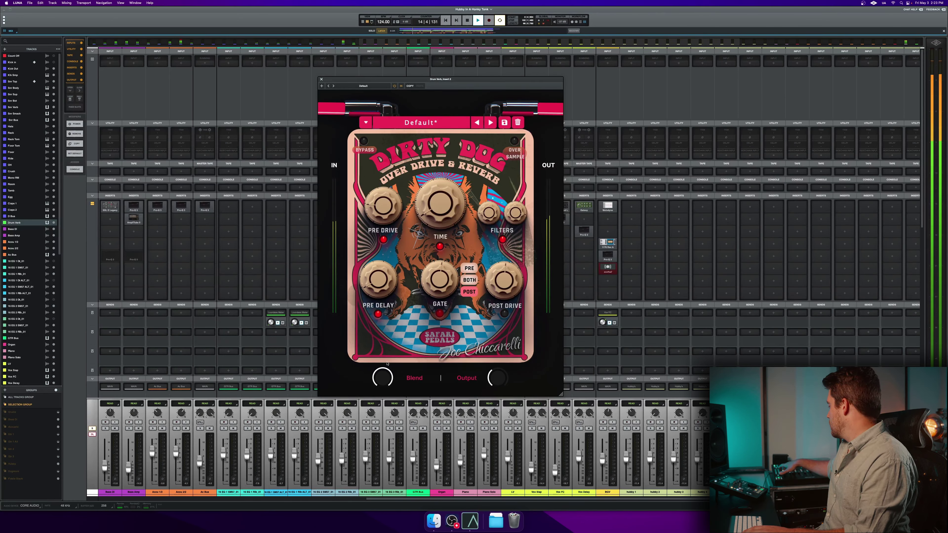
pyautogui.press('space')
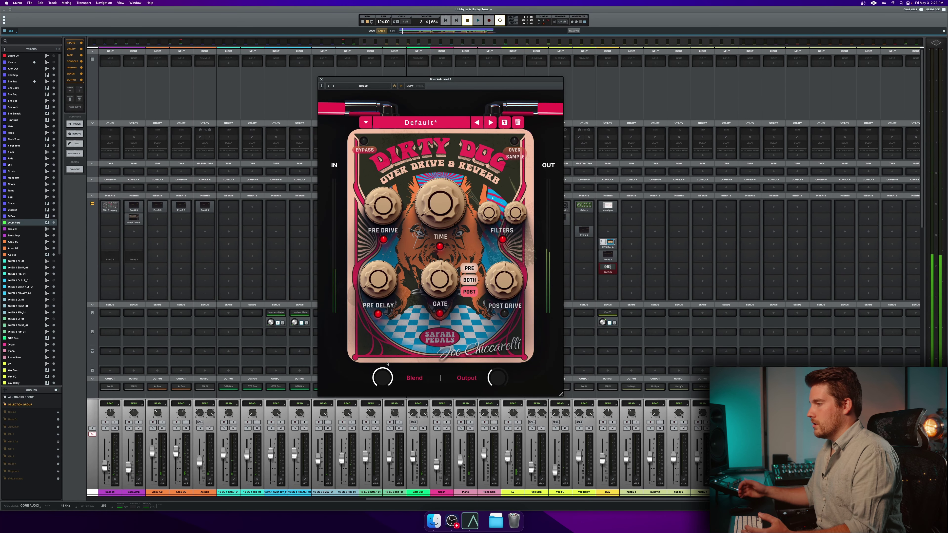
pyautogui.press('space')
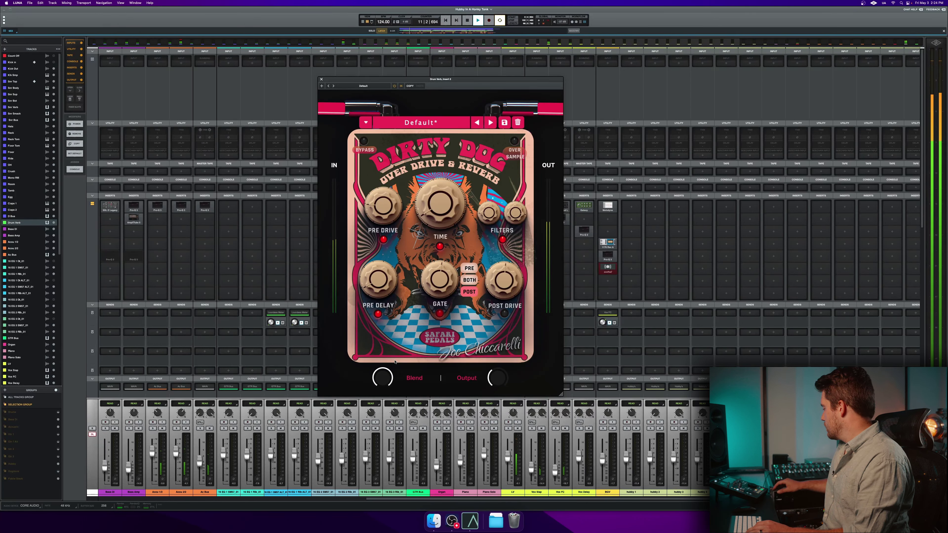
pyautogui.press('space')
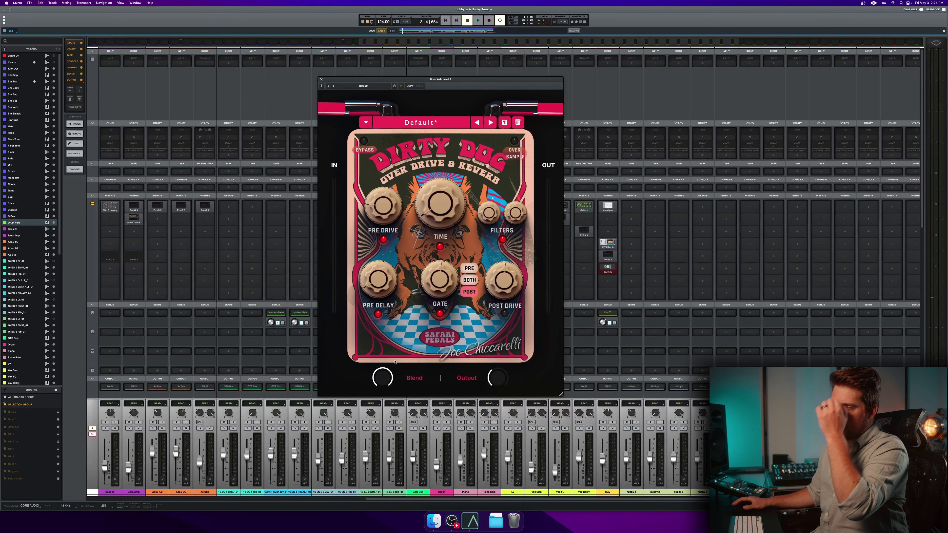
pyautogui.press('space')
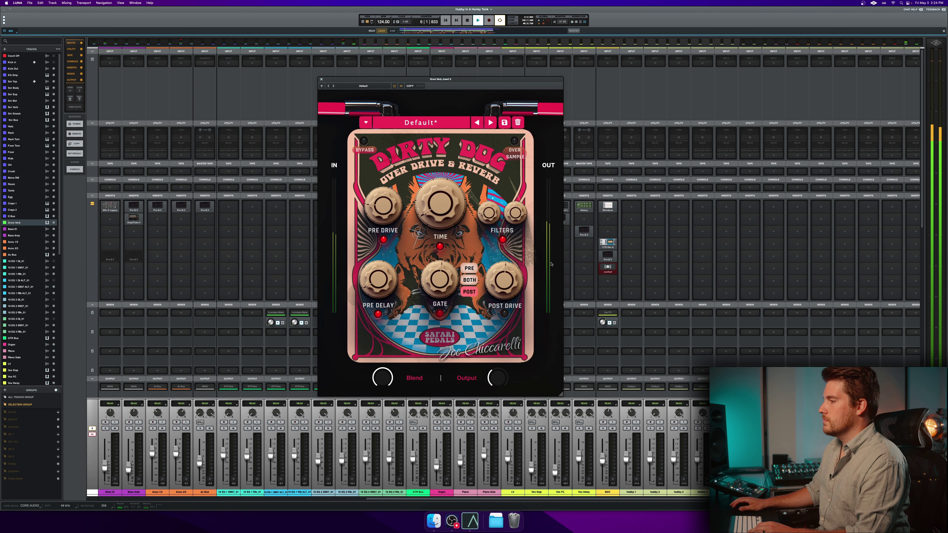
# - Switch the Dirty Dog's gate to Pre and audition its Gate setting in playback
pyautogui.click(469, 268)
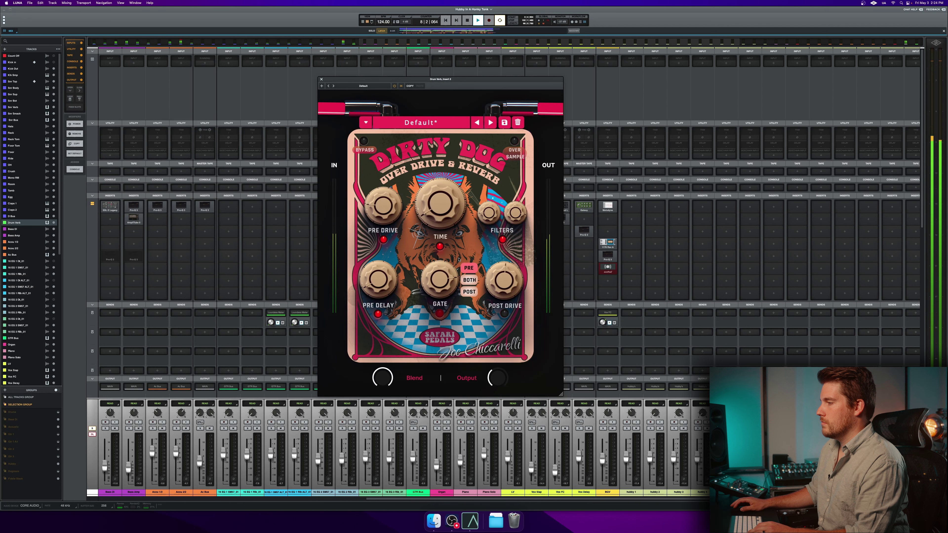
pyautogui.moveTo(438, 295)
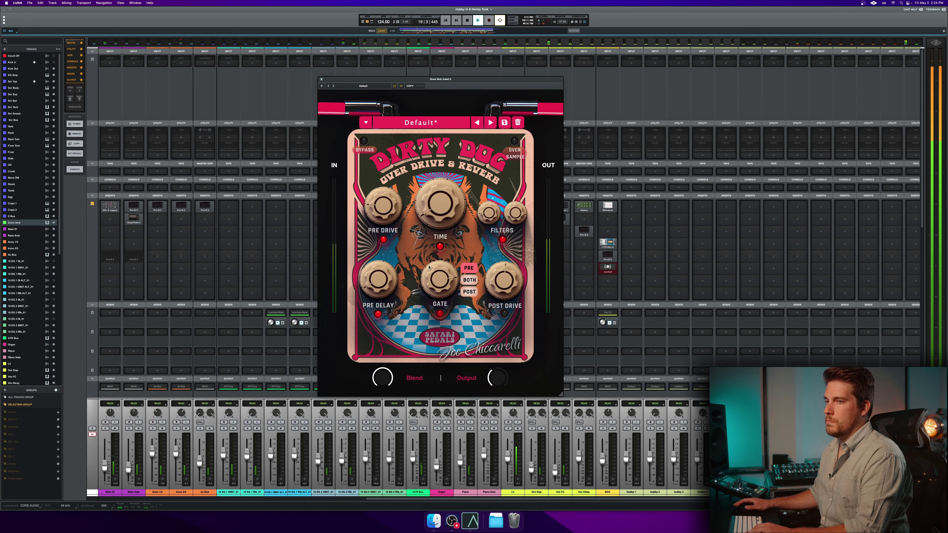
pyautogui.moveTo(429, 267); pyautogui.dragTo(429, 267)
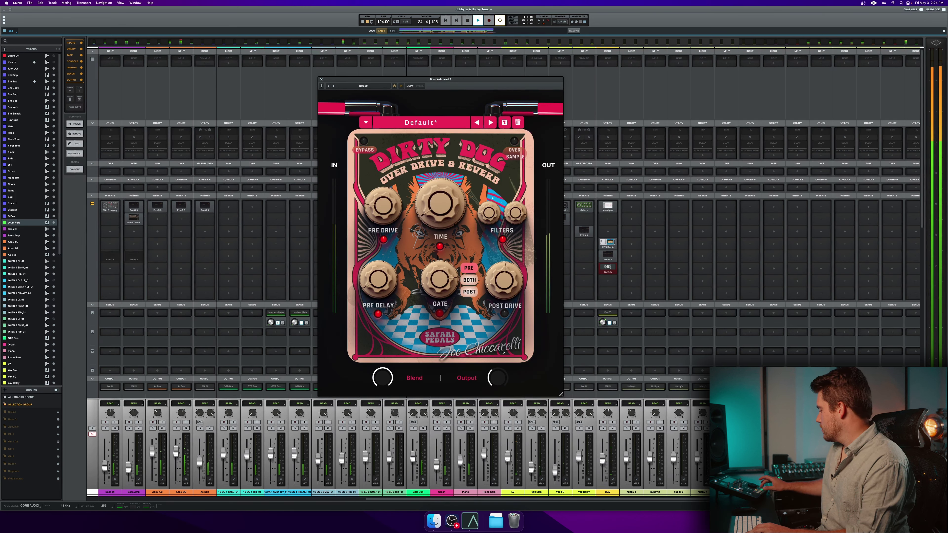
pyautogui.press('space')
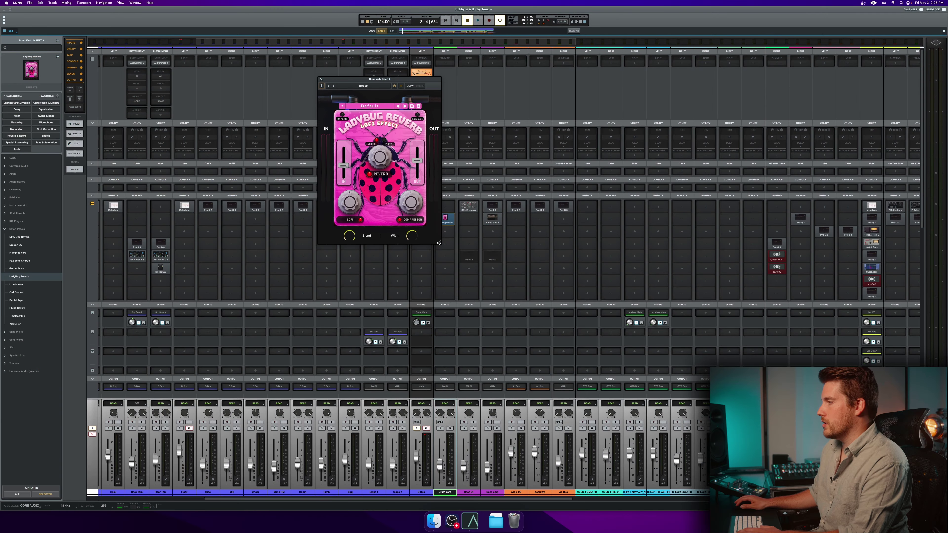
# - Enlarge the Ladybug Reverb window, move it away from the Drum Verb channel, and start playback
pyautogui.moveTo(433, 265); pyautogui.dragTo(493, 327)
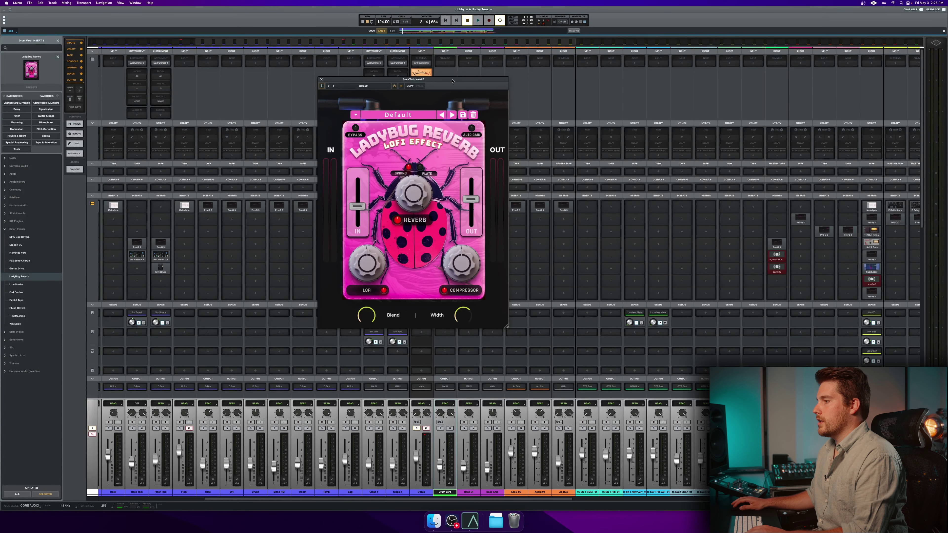
pyautogui.moveTo(452, 81); pyautogui.dragTo(680, 86)
pyautogui.press('space')
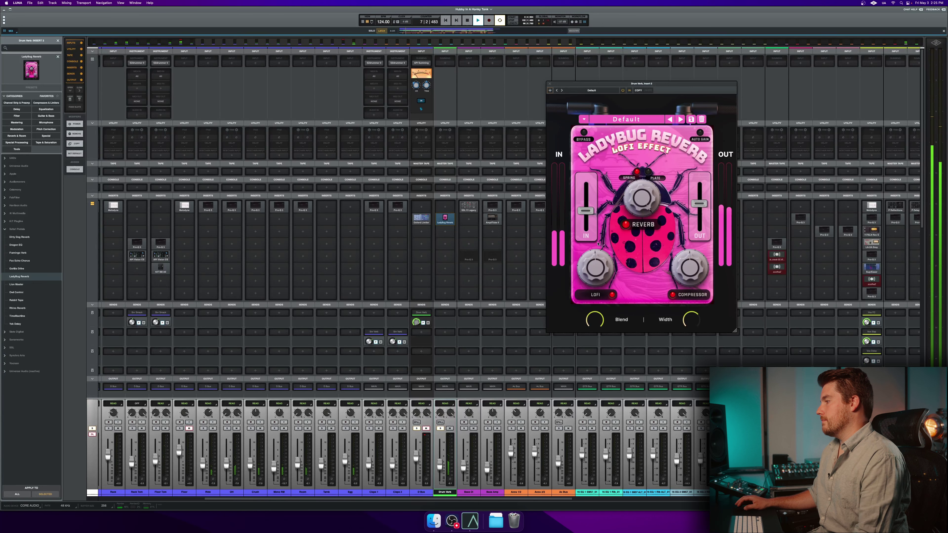
# - Turn on the Ladybug Reverb's Auto Gain and raise its Width and input level during playback
pyautogui.moveTo(690, 319); pyautogui.dragTo(685, 261)
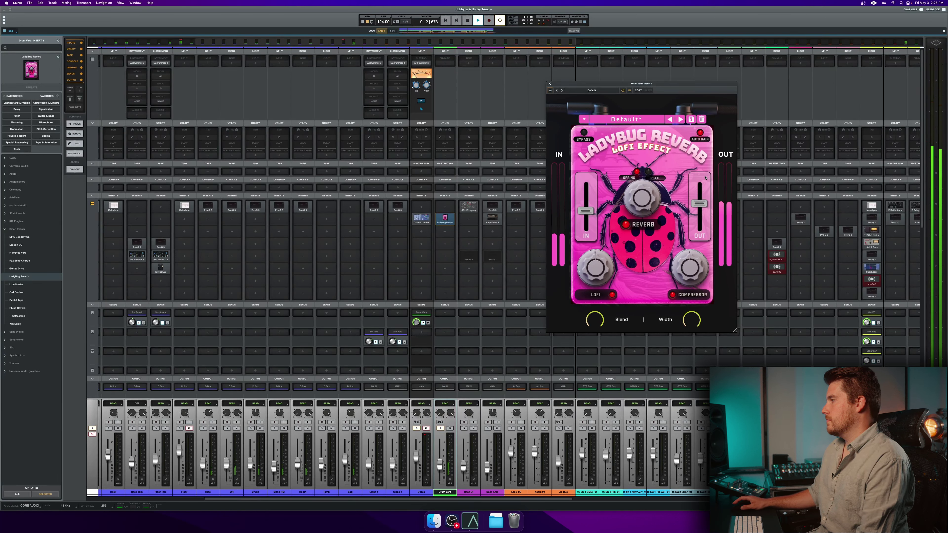
pyautogui.moveTo(594, 211); pyautogui.dragTo(593, 204)
pyautogui.moveTo(646, 192); pyautogui.dragTo(652, 168)
pyautogui.press('space')
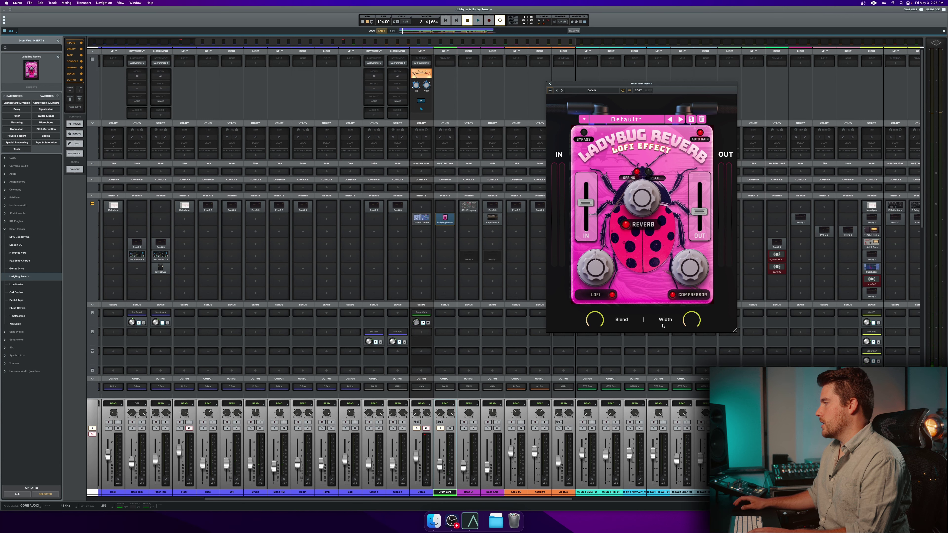
# - Set the Ladybug's Reverb amount to about 70% while the drums play
pyautogui.press('space')
pyautogui.moveTo(606, 295)
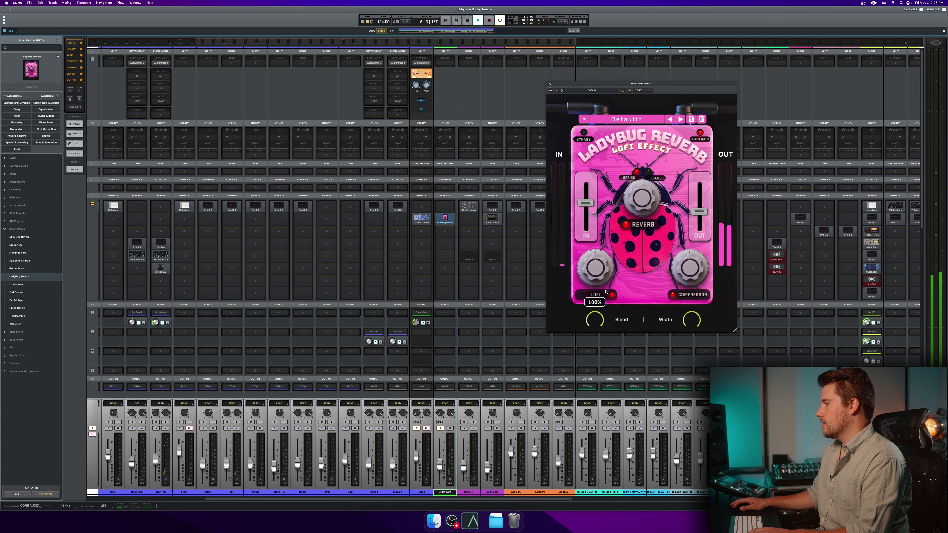
pyautogui.moveTo(642, 198); pyautogui.dragTo(634, 226)
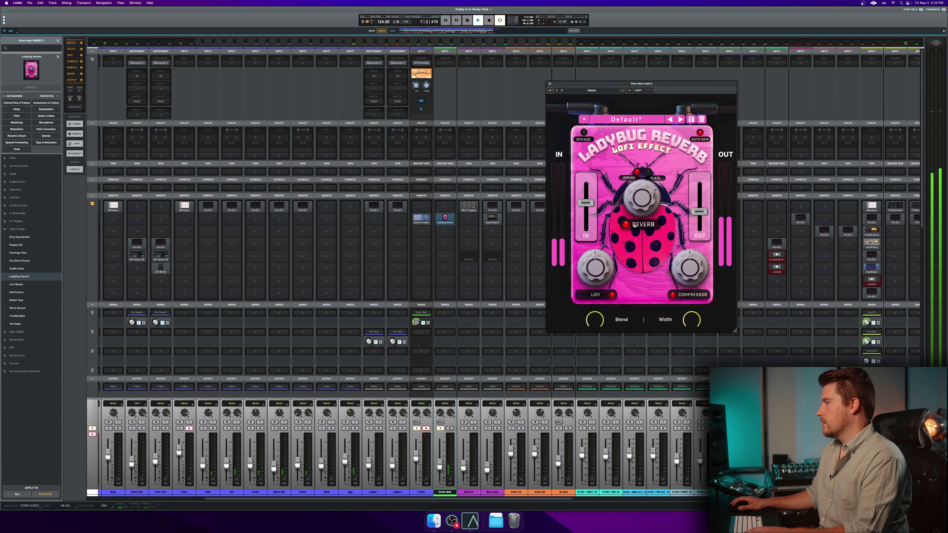
pyautogui.press('space')
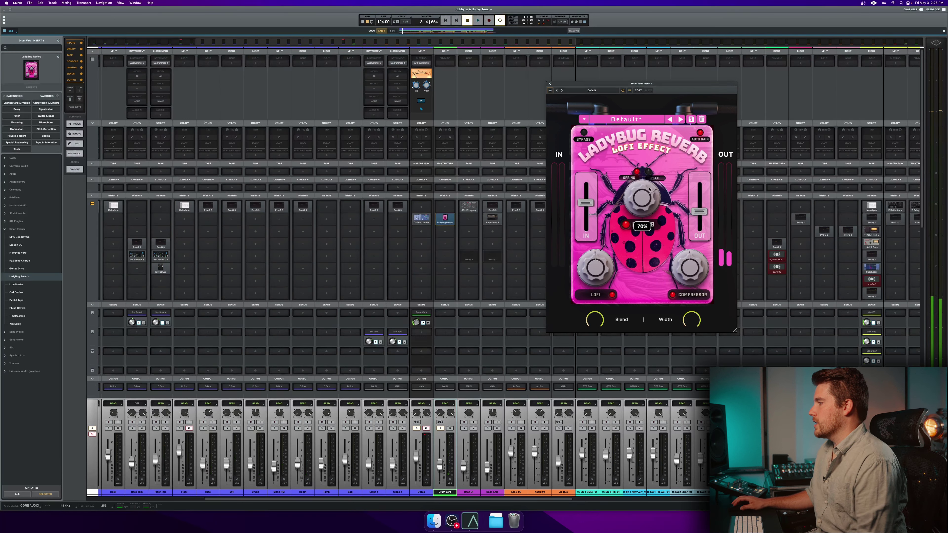
# - Set the Reverb amount to 80% with the Plate type and push the input level higher during playback
pyautogui.moveTo(587, 315)
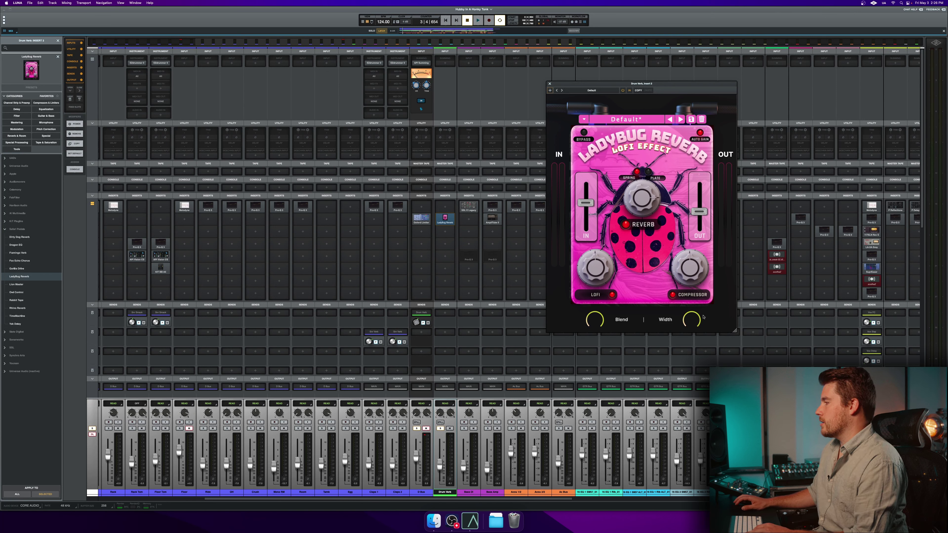
pyautogui.press('space')
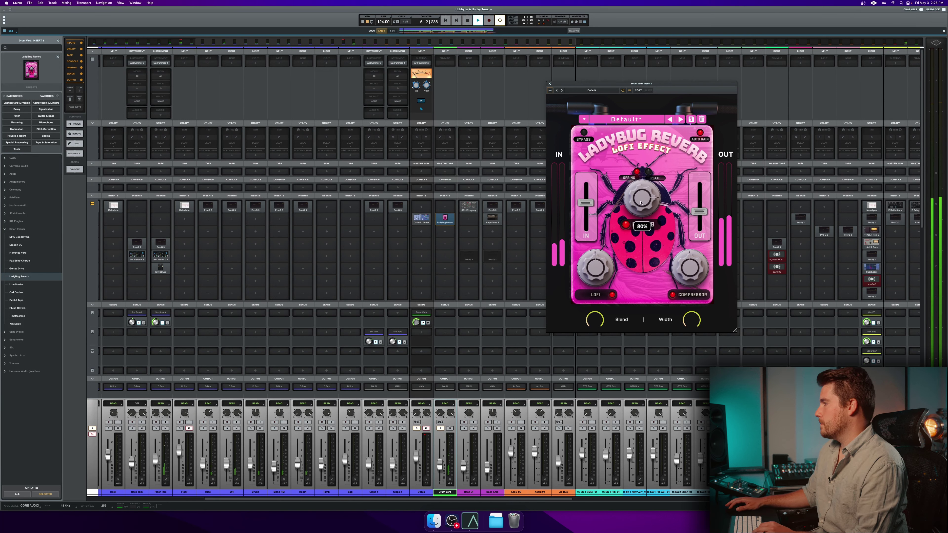
pyautogui.click(654, 177)
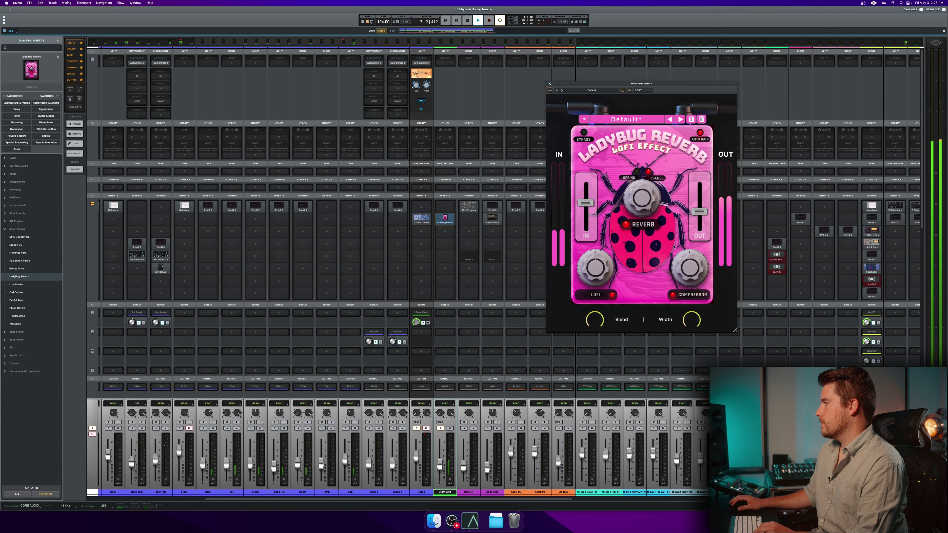
pyautogui.moveTo(585, 203)
pyautogui.mouseDown()
pyautogui.moveTo(587, 219)
pyautogui.moveTo(591, 191)
pyautogui.moveTo(590, 219)
pyautogui.moveTo(592, 197)
pyautogui.mouseUp()
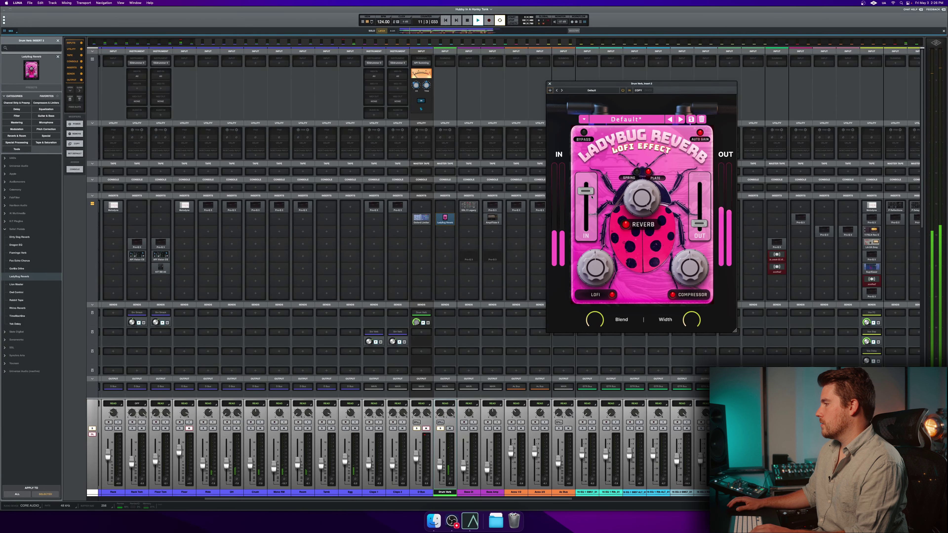
# - Compare the drum reverb with the LoFi effect switched off and on
pyautogui.moveTo(600, 272)
pyautogui.moveTo(595, 298); pyautogui.dragTo(601, 329)
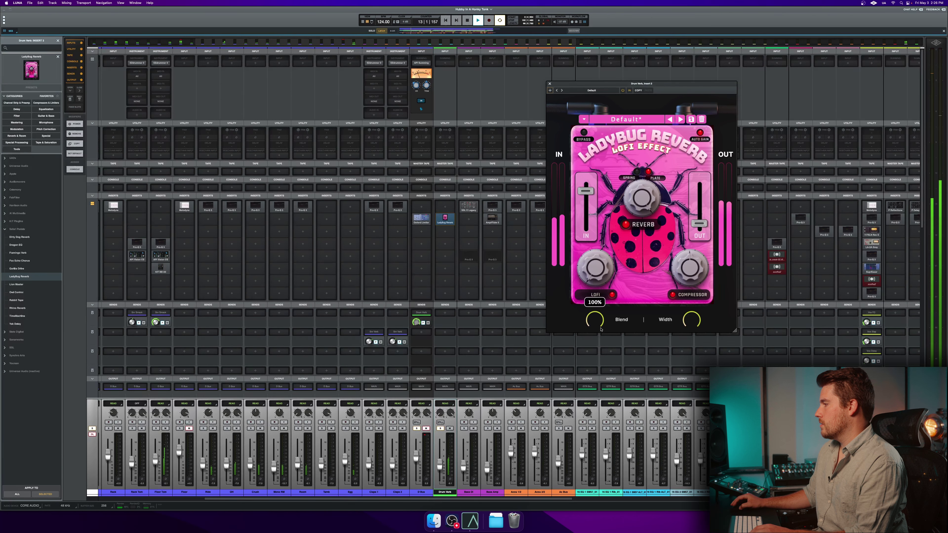
pyautogui.click(612, 295)
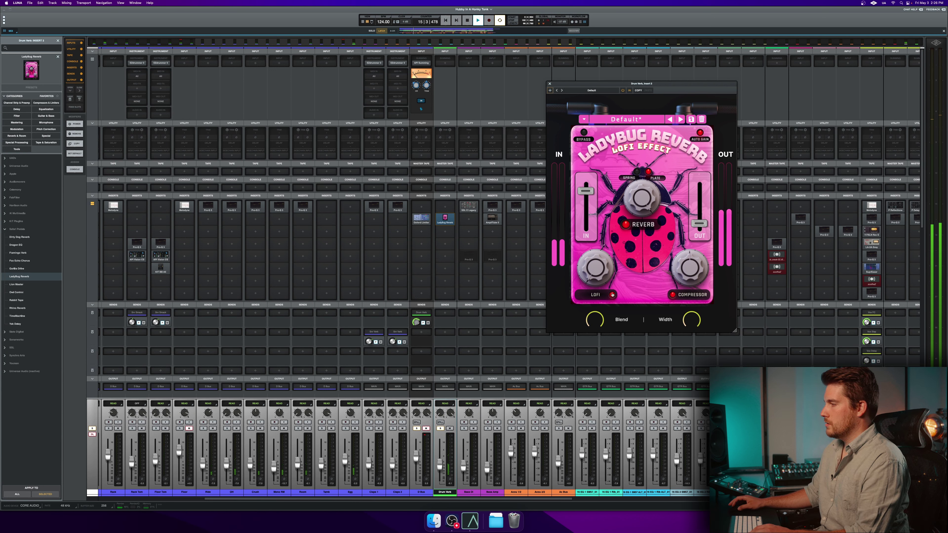
pyautogui.click(612, 295)
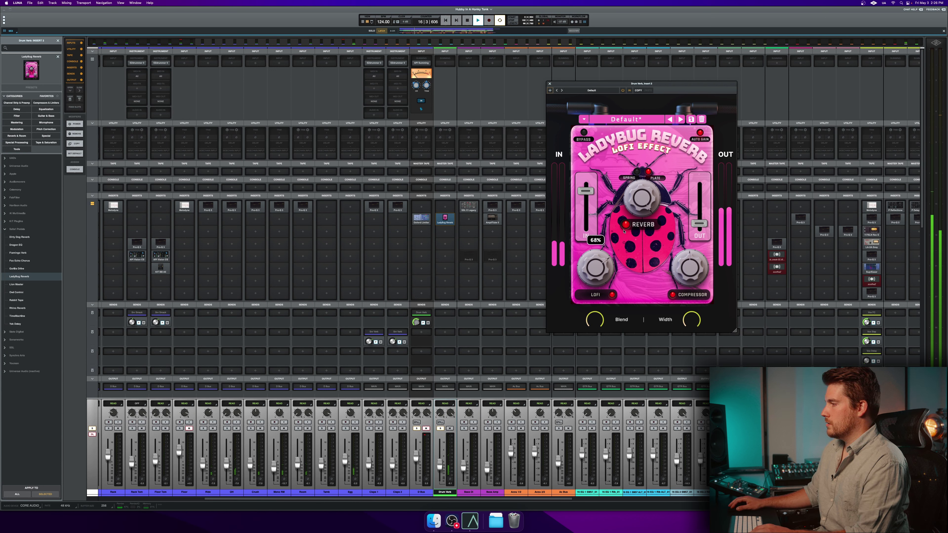
# - Lower the input level and set LoFi to about 17%, adjusting the Compressor slightly
pyautogui.moveTo(585, 191); pyautogui.dragTo(586, 208)
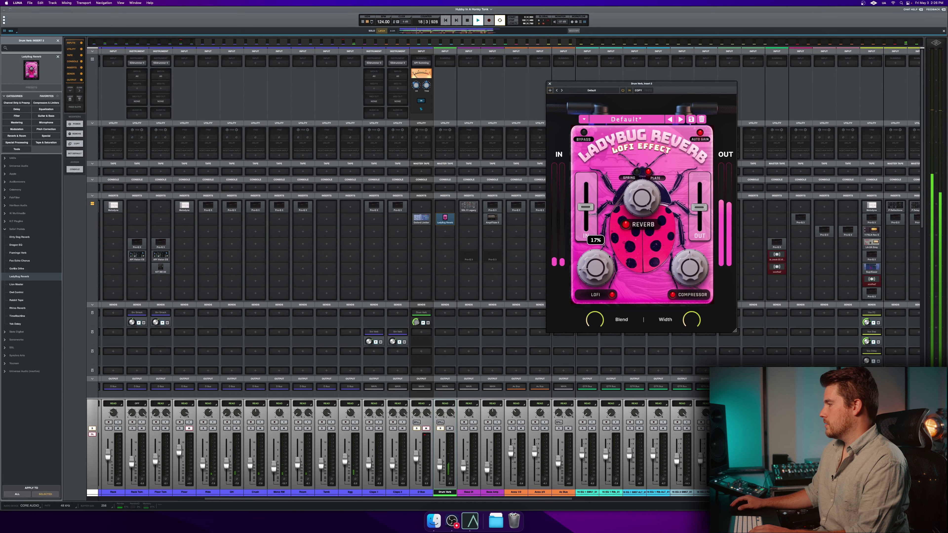
pyautogui.moveTo(686, 264); pyautogui.dragTo(685, 274)
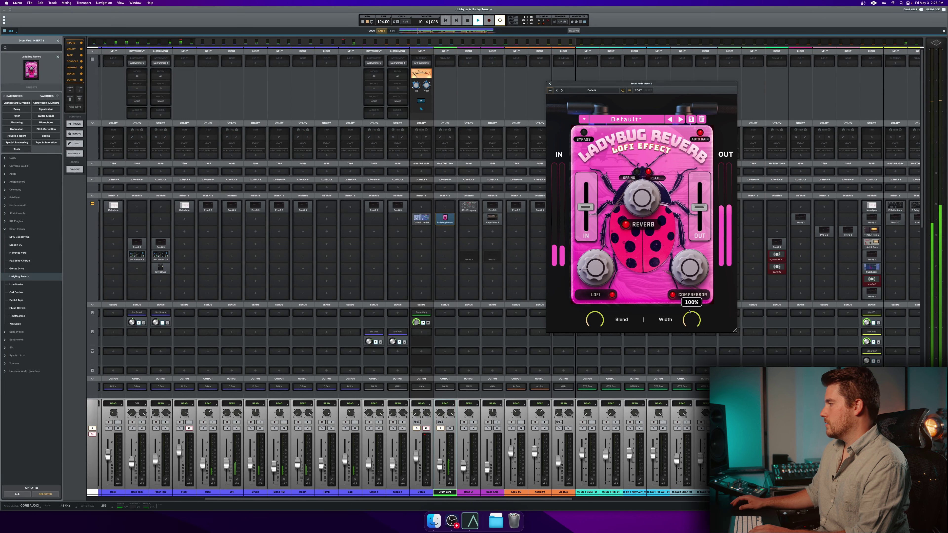
# - Turn off Auto Gain and reduce the Ladybug Reverb's Width to minimum
pyautogui.click(700, 134)
pyautogui.moveTo(691, 320); pyautogui.dragTo(686, 332)
pyautogui.press('space')
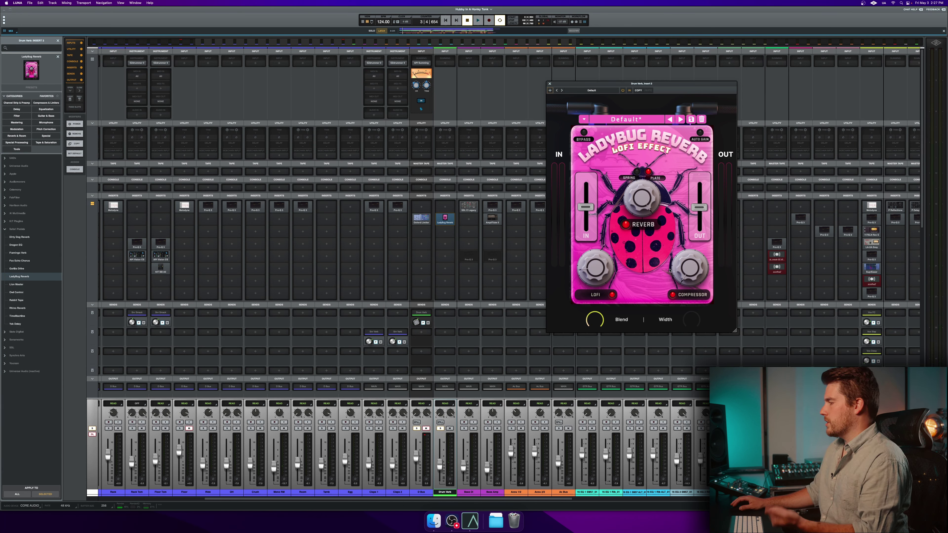
# - Audition the narrowed plate reverb with the drums, checking the Reverb and Compressor settings
pyautogui.moveTo(688, 322)
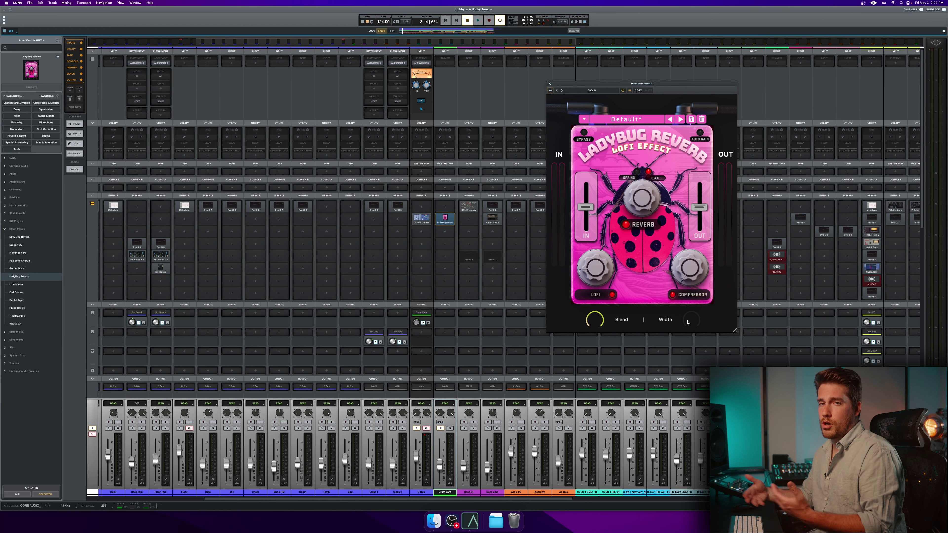
pyautogui.press('space')
pyautogui.moveTo(643, 266)
pyautogui.moveTo(642, 267); pyautogui.dragTo(647, 209)
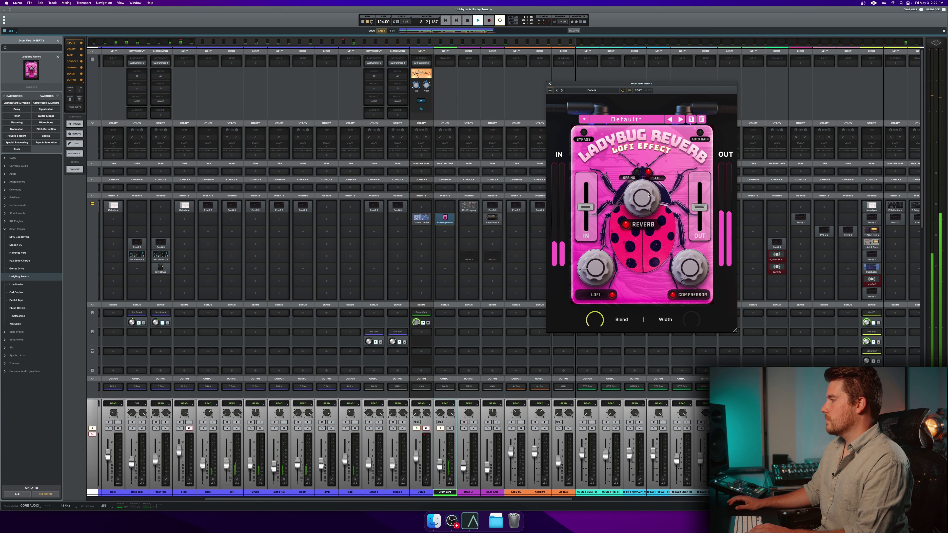
pyautogui.moveTo(698, 269); pyautogui.dragTo(683, 329)
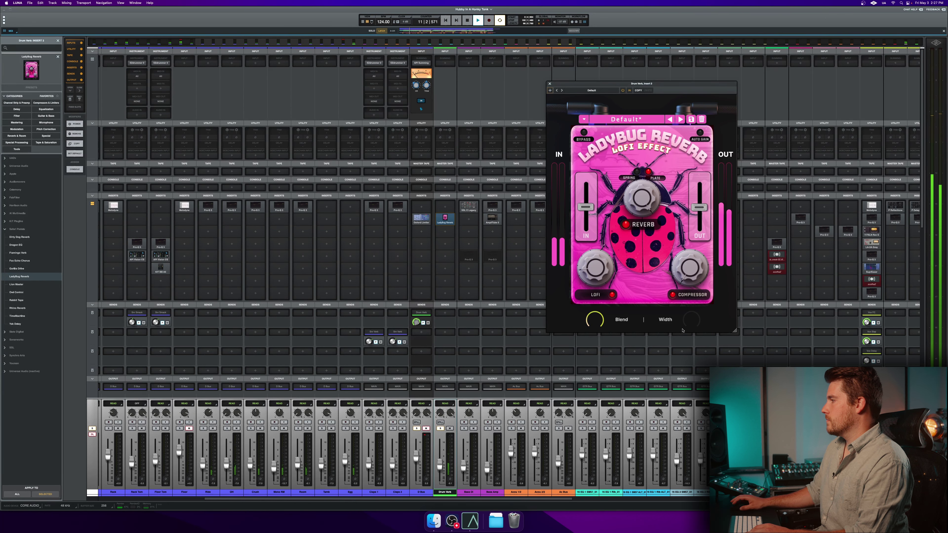
pyautogui.press('space')
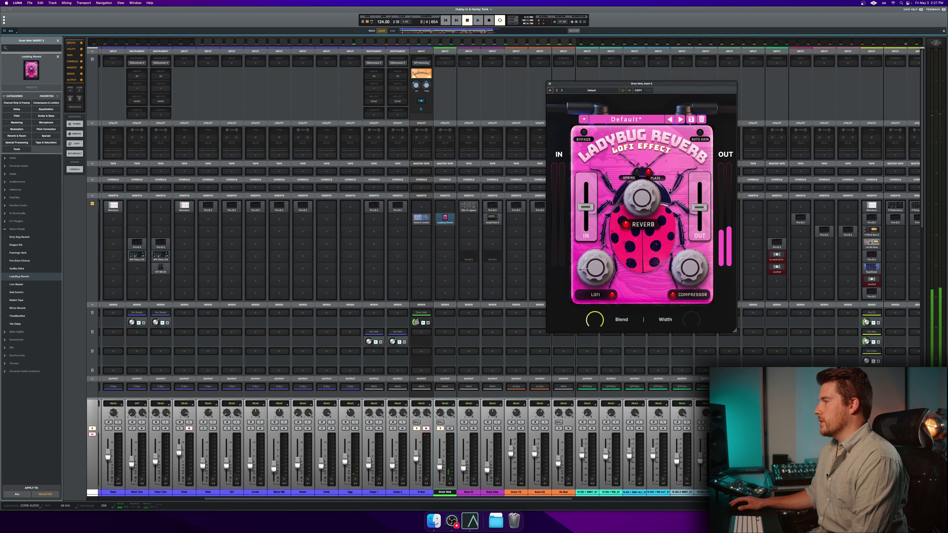
# - Switch the Ladybug Reverb to the Spring type and play the drums through it
pyautogui.moveTo(658, 207)
pyautogui.click(638, 172)
pyautogui.press('space')
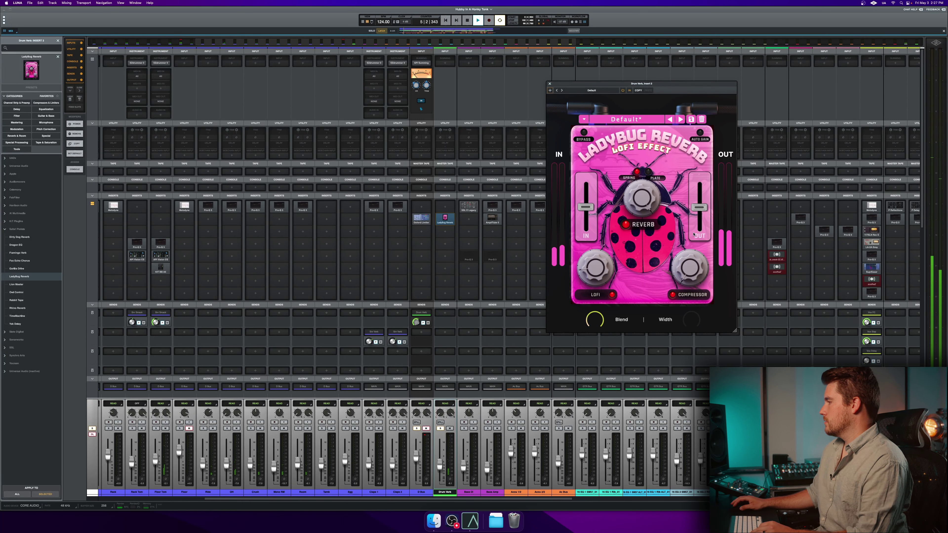
# - Raise the Ladybug Reverb's Width to maximum and audition the spring reverb in the mix
pyautogui.moveTo(695, 324)
pyautogui.moveTo(695, 325)
pyautogui.mouseDown()
pyautogui.moveTo(717, 235)
pyautogui.moveTo(695, 325)
pyautogui.mouseUp()
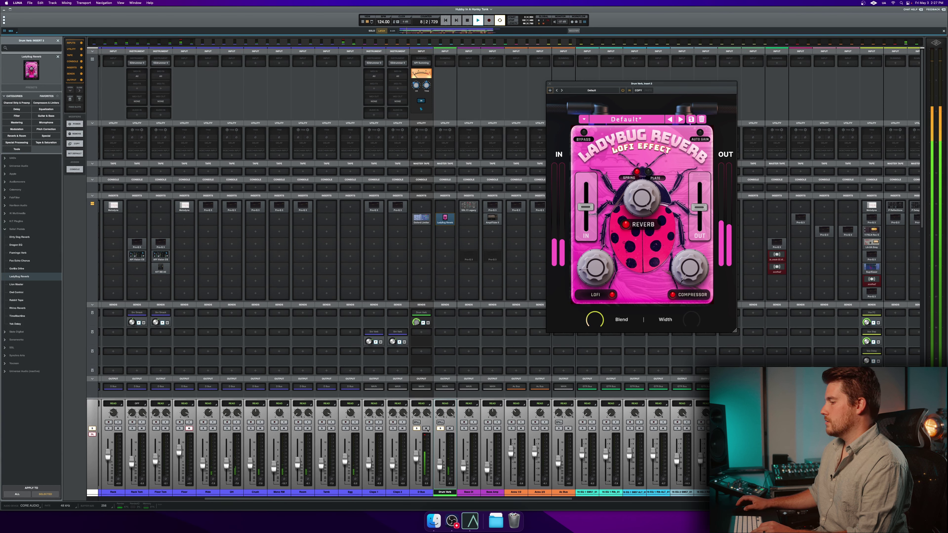
pyautogui.moveTo(691, 320); pyautogui.dragTo(706, 220)
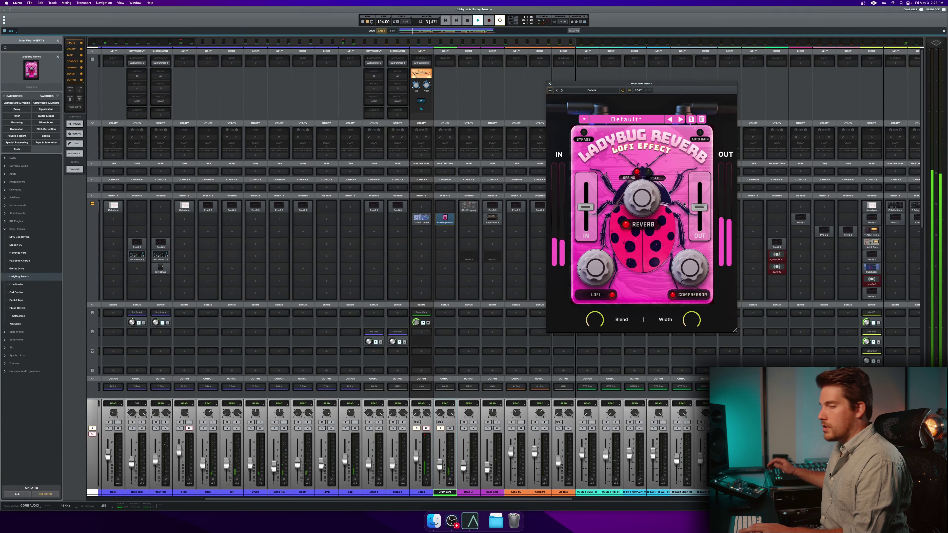
pyautogui.press('space')
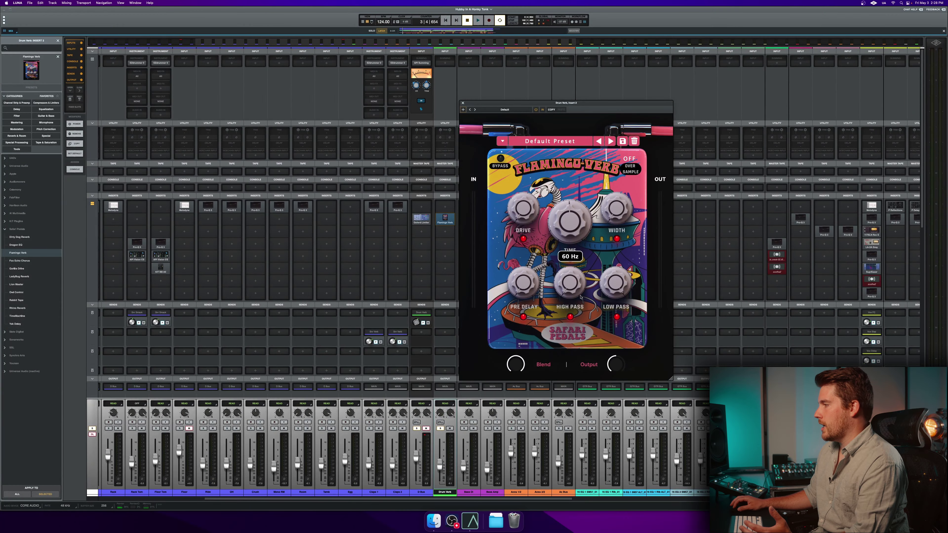
# - Play the drums through the Flamingo Verb and adjust its Pre Delay and Time
pyautogui.moveTo(617, 235)
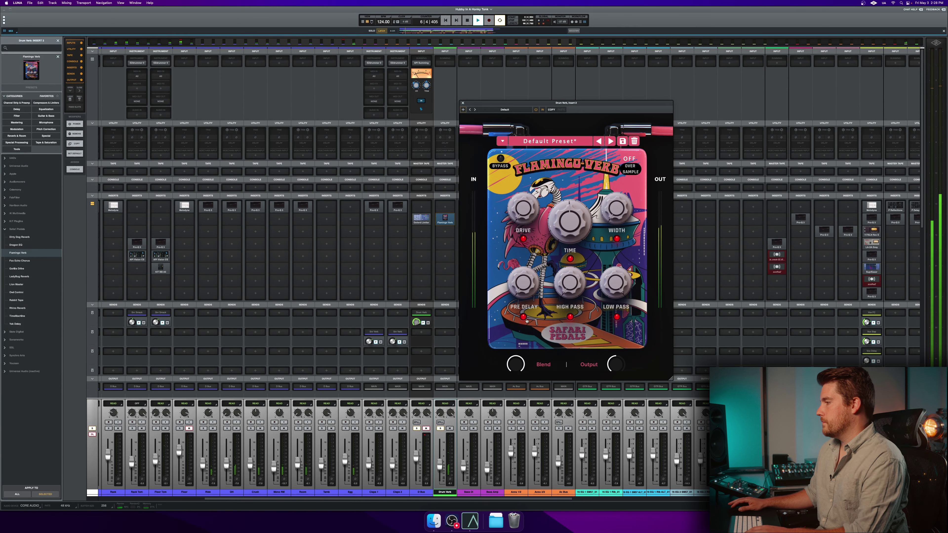
pyautogui.moveTo(525, 287)
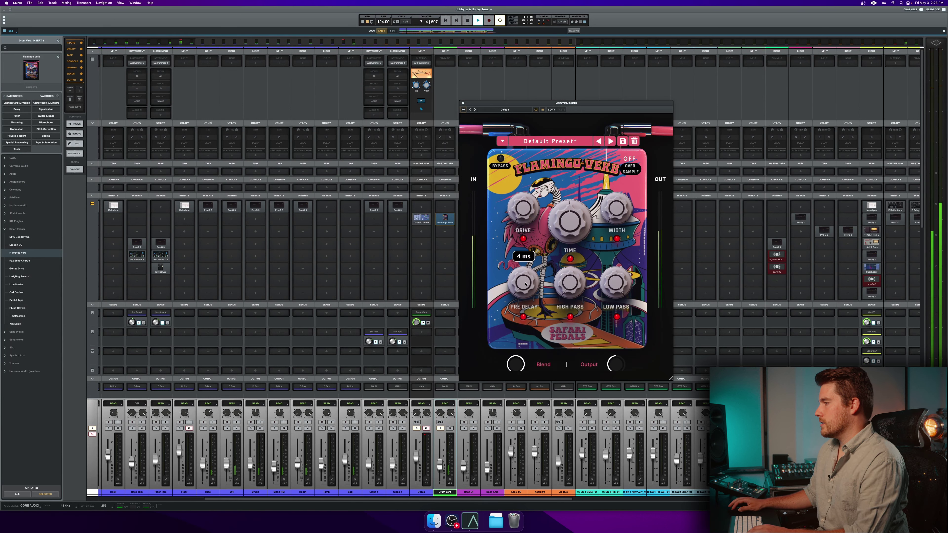
pyautogui.moveTo(524, 287); pyautogui.dragTo(573, 263)
pyautogui.moveTo(586, 230); pyautogui.dragTo(571, 266)
# - Sweep the Flamingo Verb's Width between 0% and 100% while the drums play
pyautogui.click(620, 213)
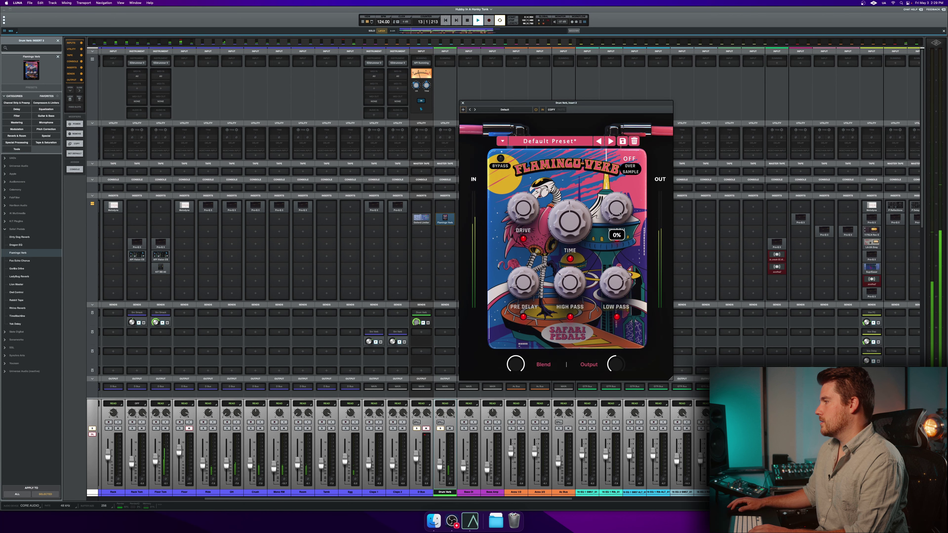
pyautogui.moveTo(618, 214); pyautogui.dragTo(621, 111)
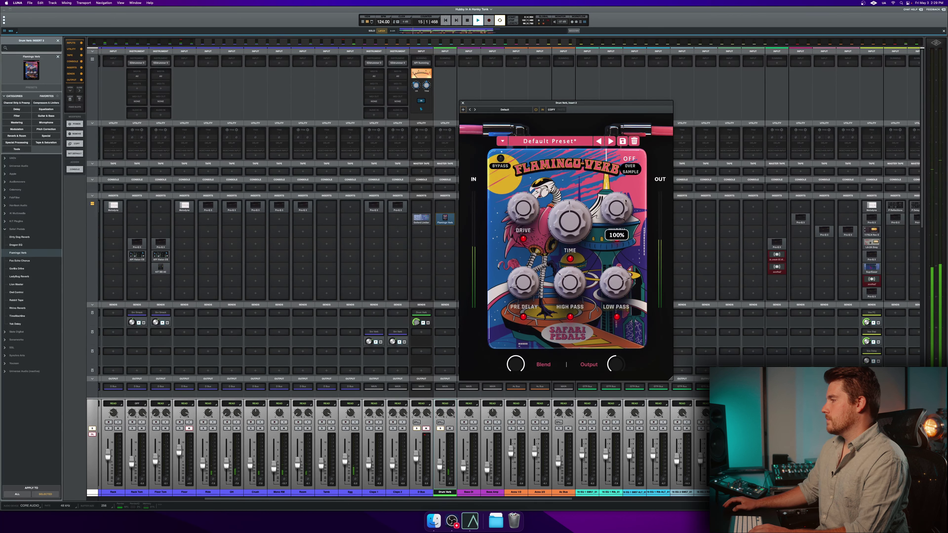
pyautogui.moveTo(623, 208); pyautogui.dragTo(620, 218)
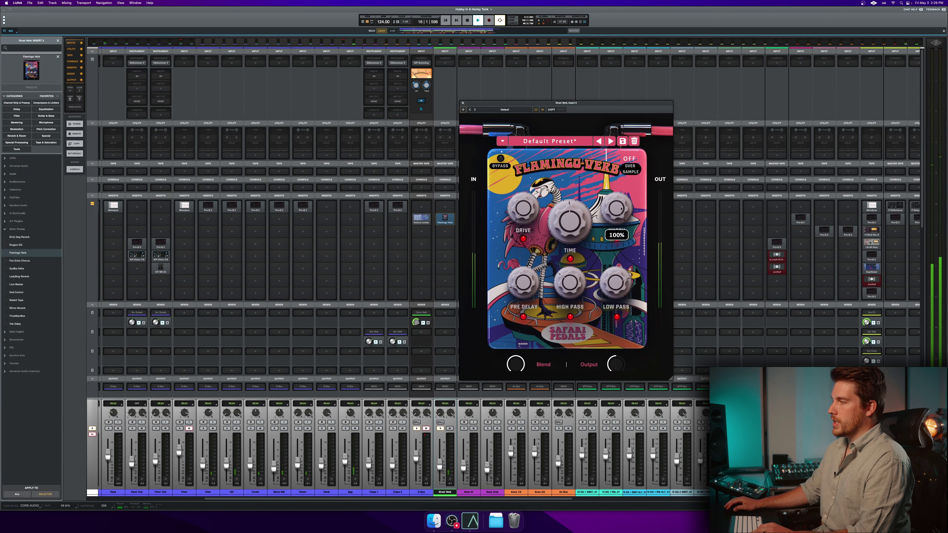
pyautogui.moveTo(620, 206); pyautogui.dragTo(620, 213)
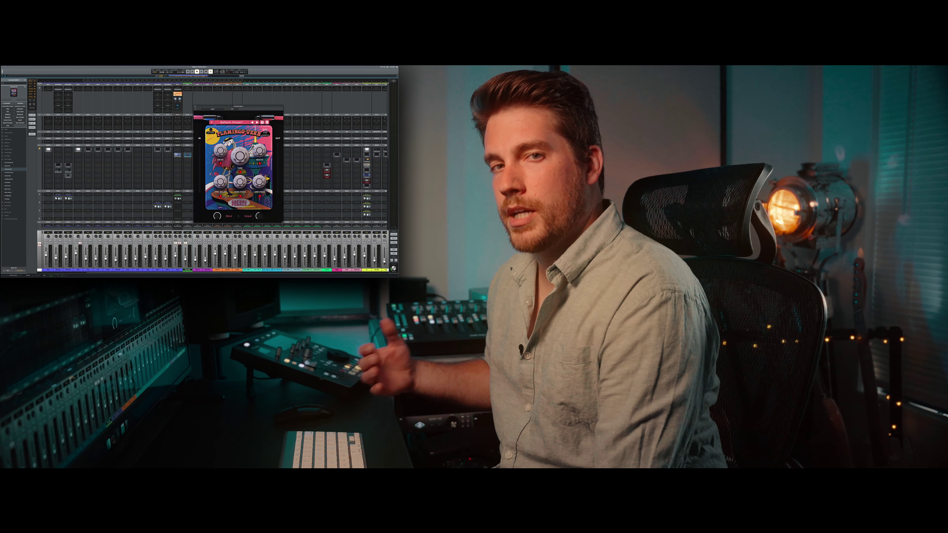
pyautogui.moveTo(259, 151)
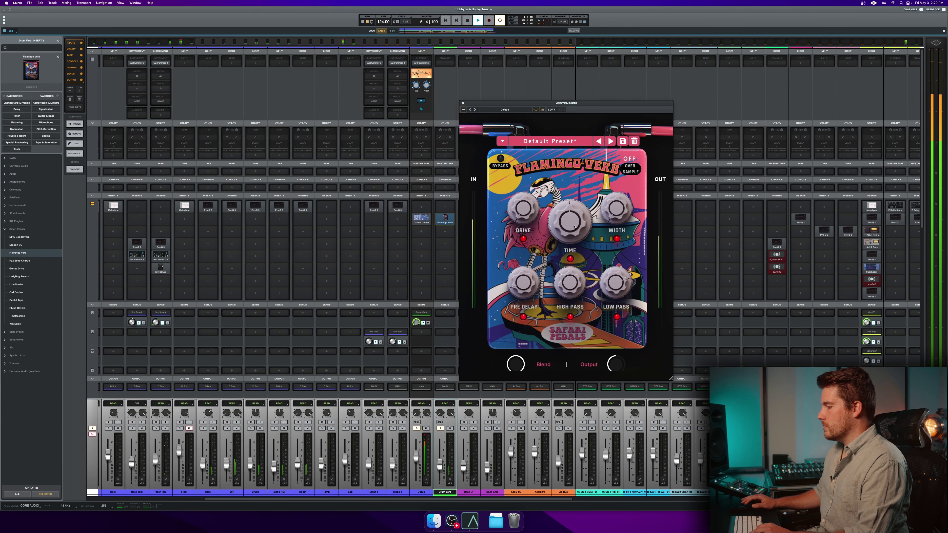
# - Reduce the Flamingo Verb's Time and bring its Width to about 19% during playback
pyautogui.moveTo(571, 225); pyautogui.dragTo(570, 247)
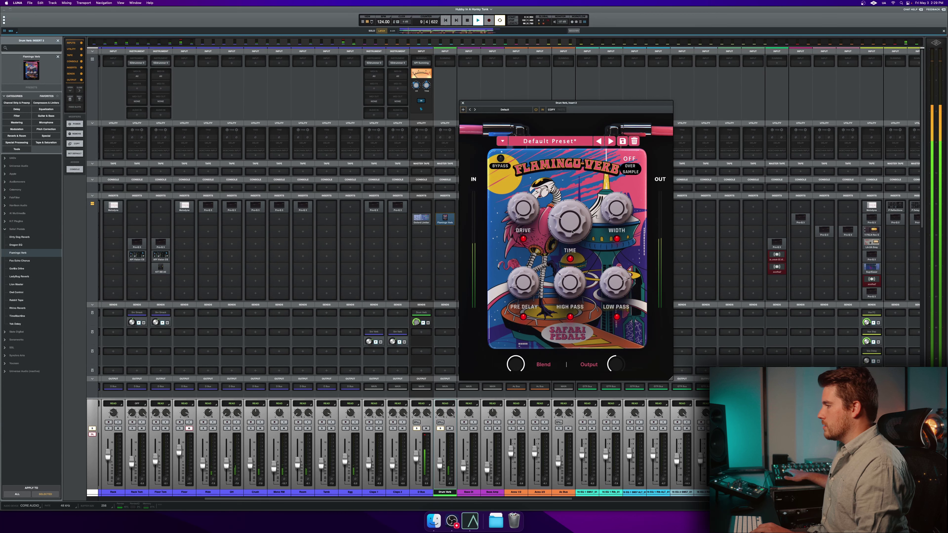
pyautogui.click(614, 219)
pyautogui.moveTo(615, 219); pyautogui.dragTo(622, 179)
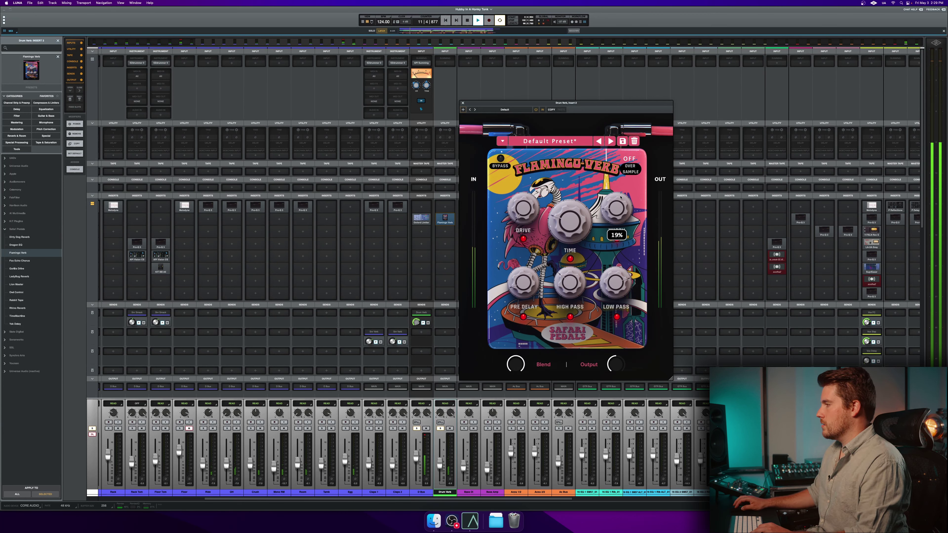
pyautogui.moveTo(620, 205); pyautogui.dragTo(620, 208)
# - Raise the Flamingo Verb's Drive, audition it in the full mix and stop playback
pyautogui.click(530, 212)
pyautogui.moveTo(528, 208); pyautogui.dragTo(536, 173)
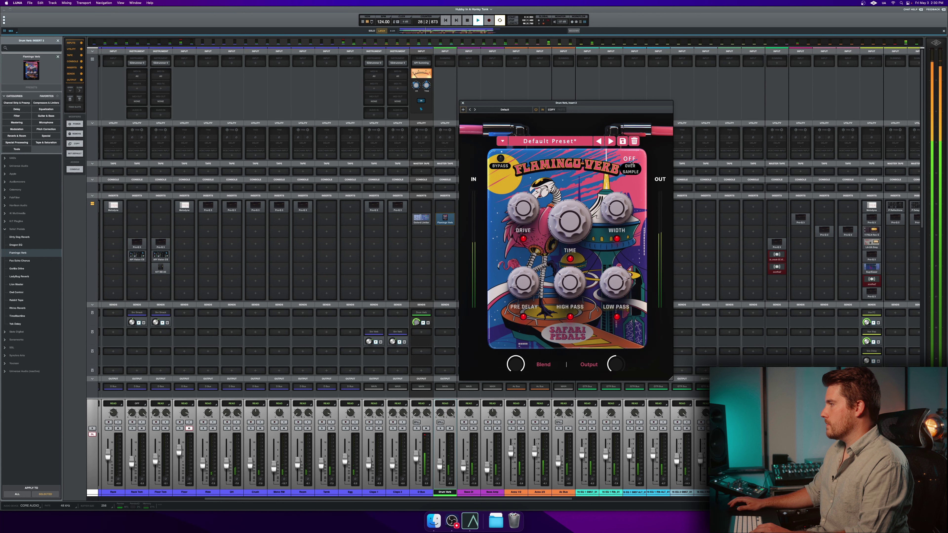
pyautogui.press('space')
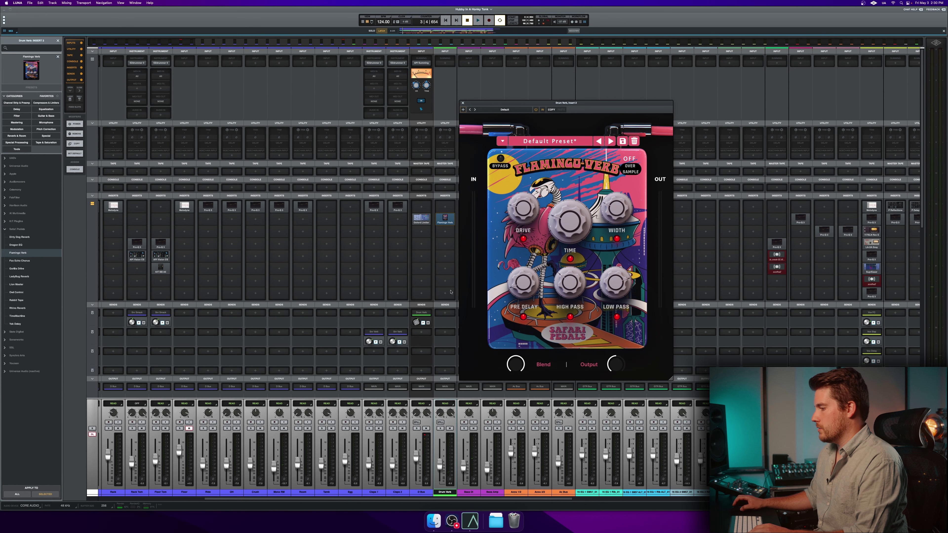
# - Read the Features pages on Time, Drive and Width in the Flamingo Verb PDF manual, then close it
pyautogui.moveTo(574, 236)
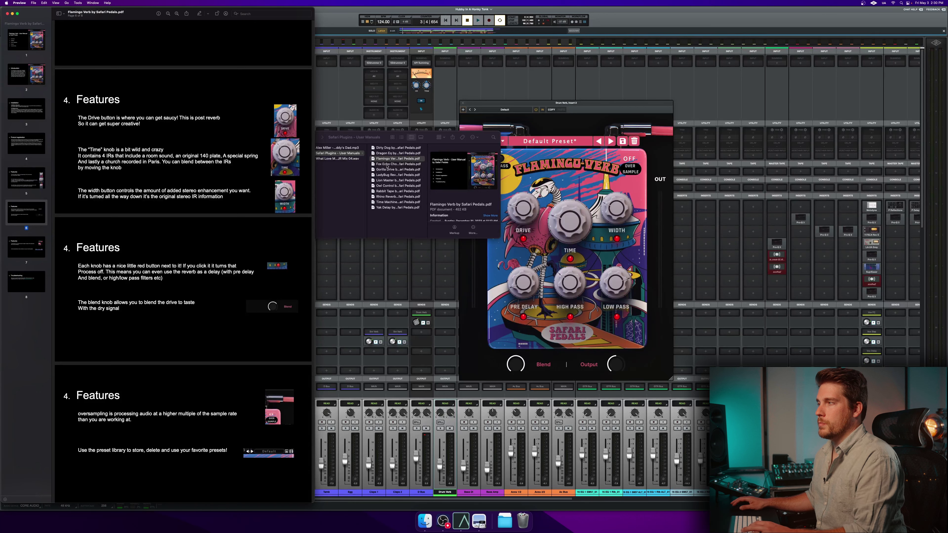
pyautogui.moveTo(434, 155)
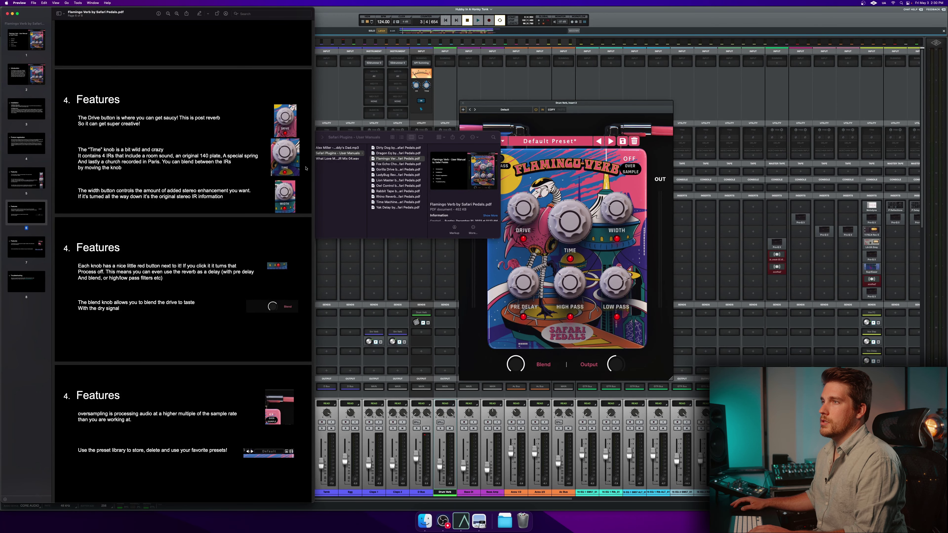
pyautogui.press('super+w')
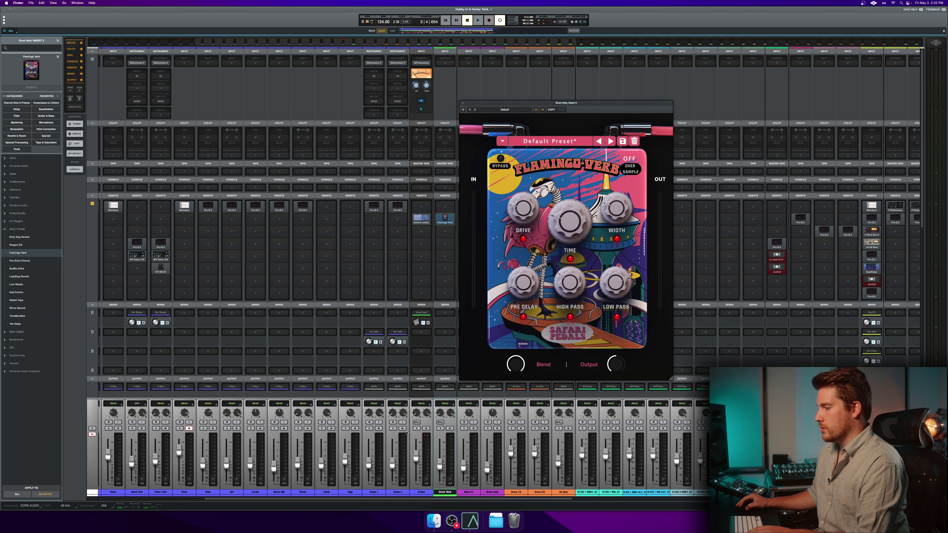
pyautogui.press('super+w')
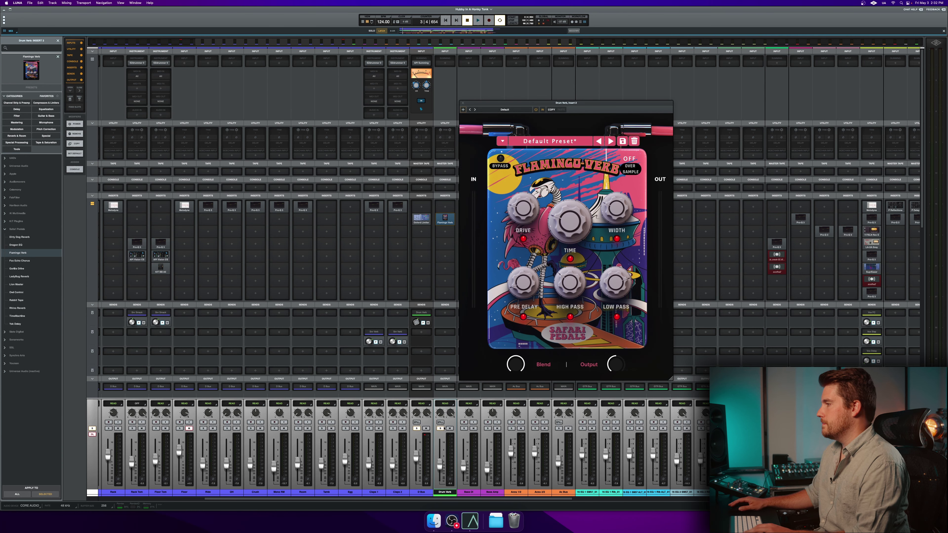
# - Play the drums while raising the Flamingo Verb's Time through 559 ms and 1558 ms, then turn it back down and stop
pyautogui.press('space')
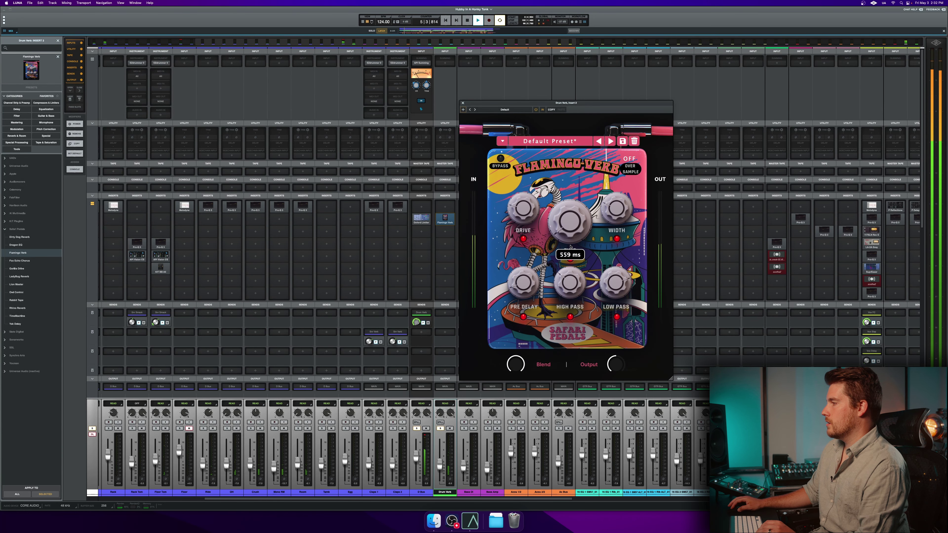
pyautogui.moveTo(570, 247); pyautogui.dragTo(571, 244)
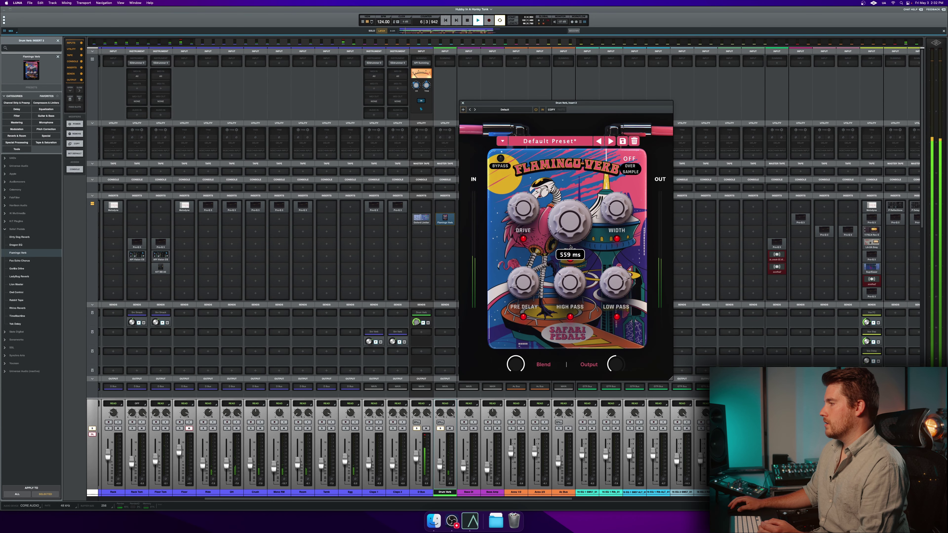
pyautogui.moveTo(571, 234); pyautogui.dragTo(570, 230)
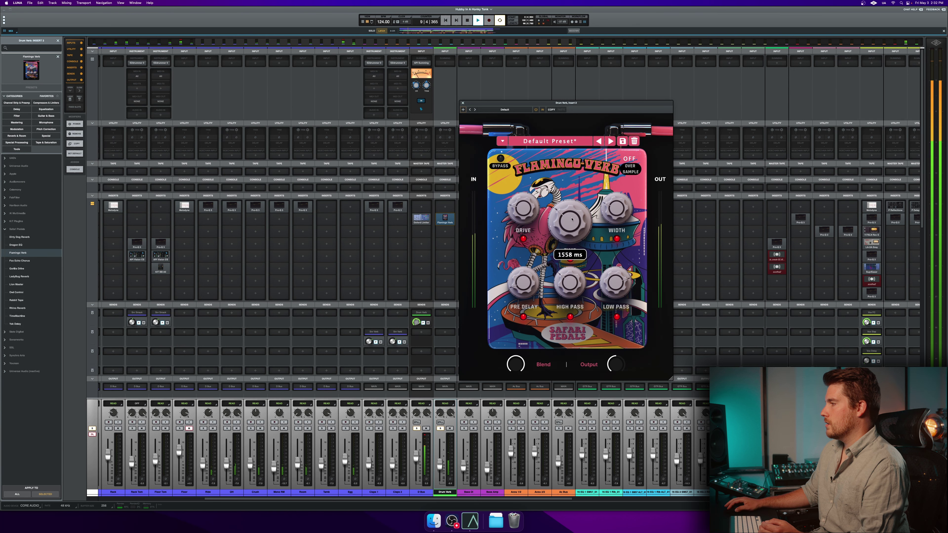
pyautogui.moveTo(572, 220); pyautogui.dragTo(574, 214)
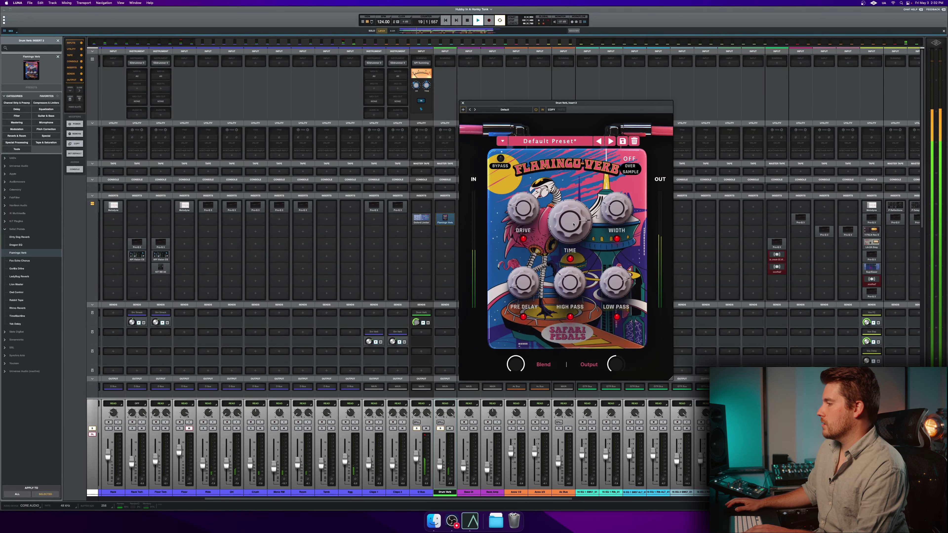
pyautogui.moveTo(573, 224); pyautogui.dragTo(560, 323)
pyautogui.press('space')
# - Return to the mixer during playback and check the Flamingo Verb's High Pass setting
pyautogui.moveTo(625, 298)
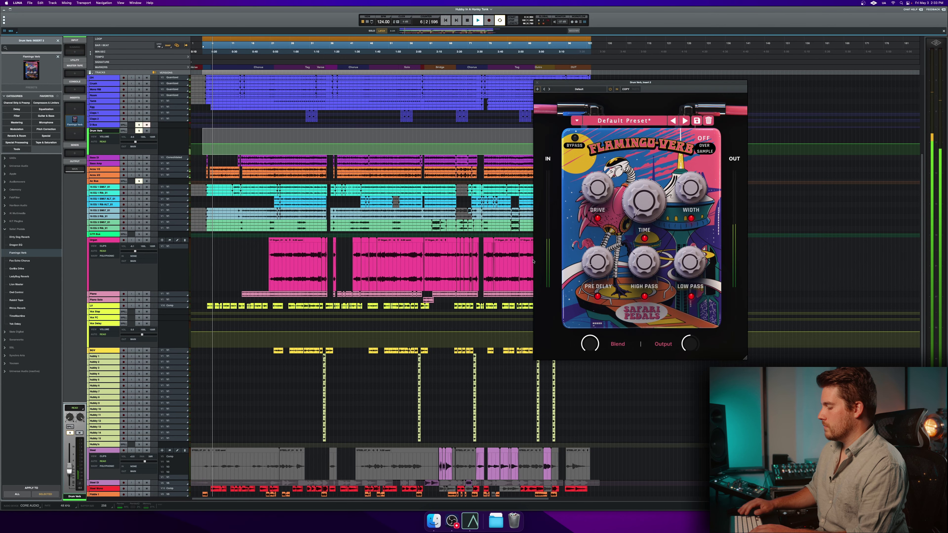
pyautogui.press('super+equal')
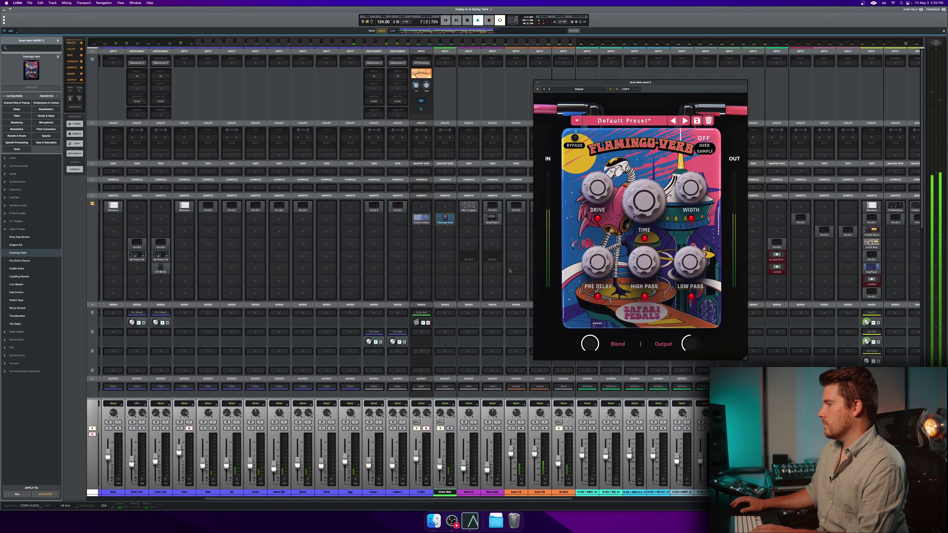
pyautogui.moveTo(662, 199)
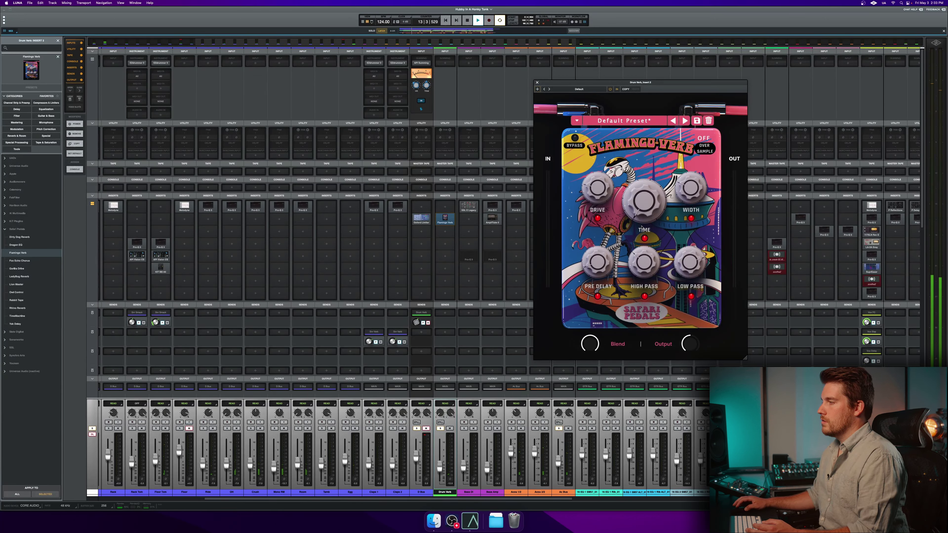
pyautogui.moveTo(645, 266)
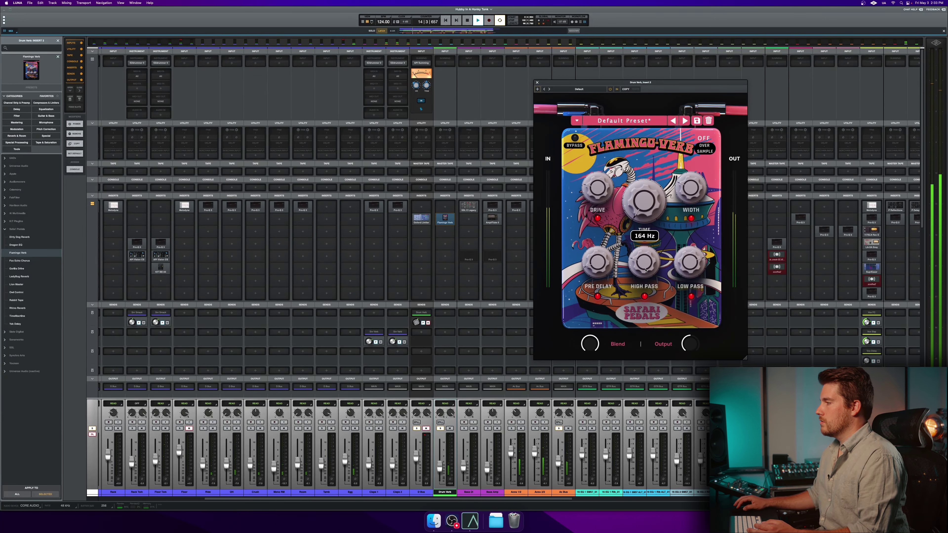
# - Raise the Flamingo Verb's Time and increase its Width to about 93%
pyautogui.moveTo(645, 212); pyautogui.dragTo(650, 186)
pyautogui.moveTo(684, 186)
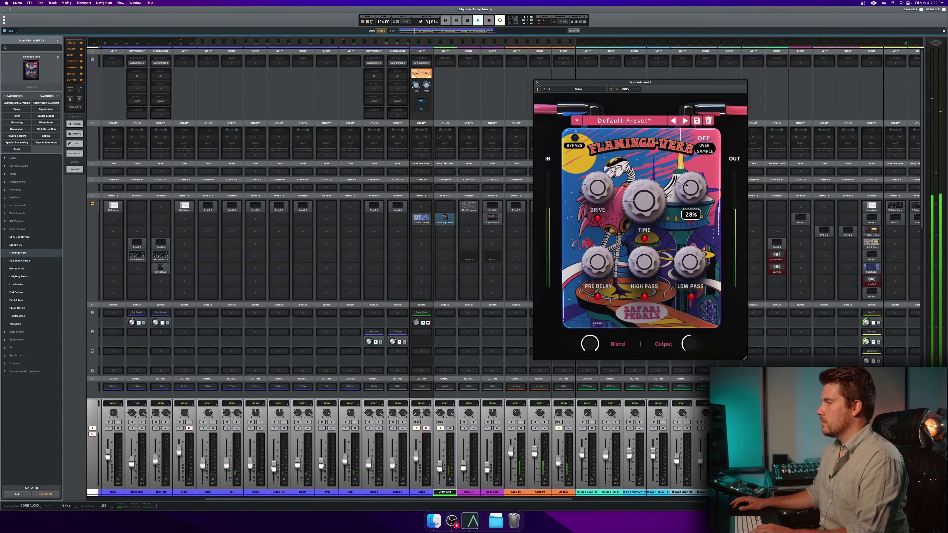
pyautogui.moveTo(709, 157); pyautogui.dragTo(701, 172)
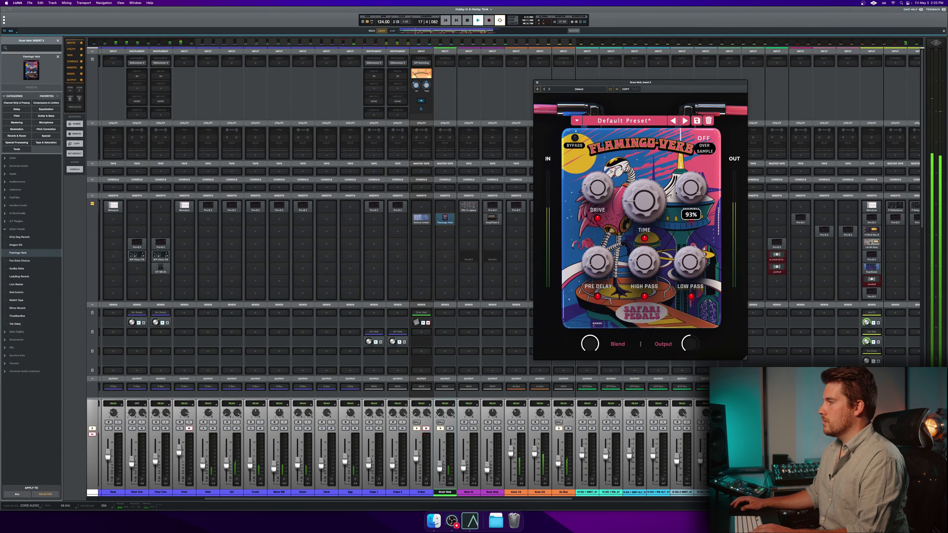
# - Fine-tune the Flamingo Verb's Time up and down against the mix and stop playback
pyautogui.moveTo(653, 196); pyautogui.dragTo(672, 170)
pyautogui.moveTo(640, 203); pyautogui.dragTo(639, 212)
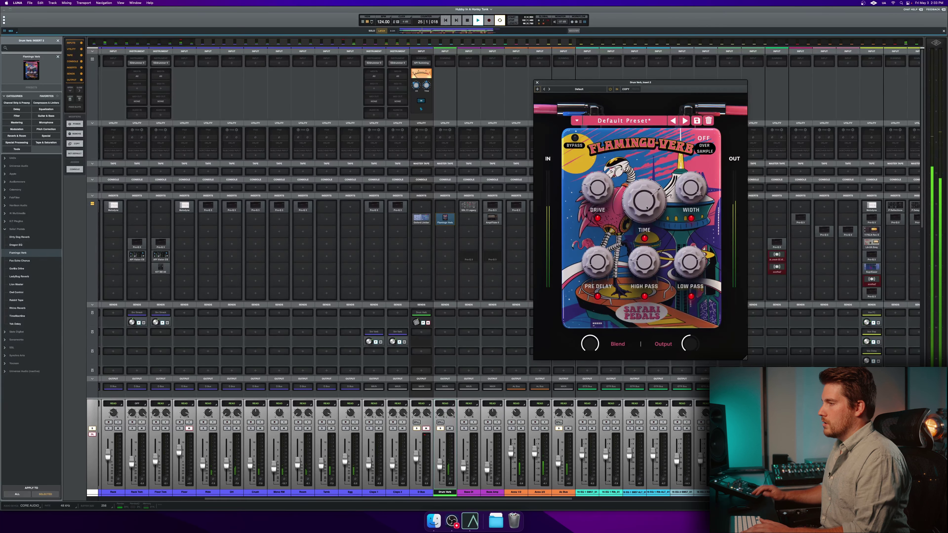
pyautogui.press('space')
pyautogui.moveTo(646, 208); pyautogui.dragTo(649, 203)
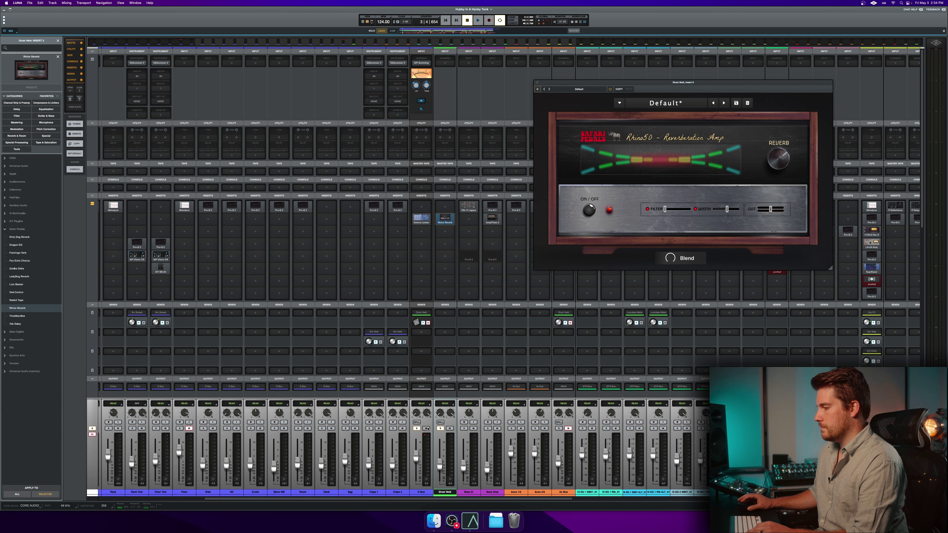
# - Start playback with the Rhino50 reverb, unmute the drum bus's reverb send, and raise Reverb to about 93% and Width to maximum
pyautogui.press('space')
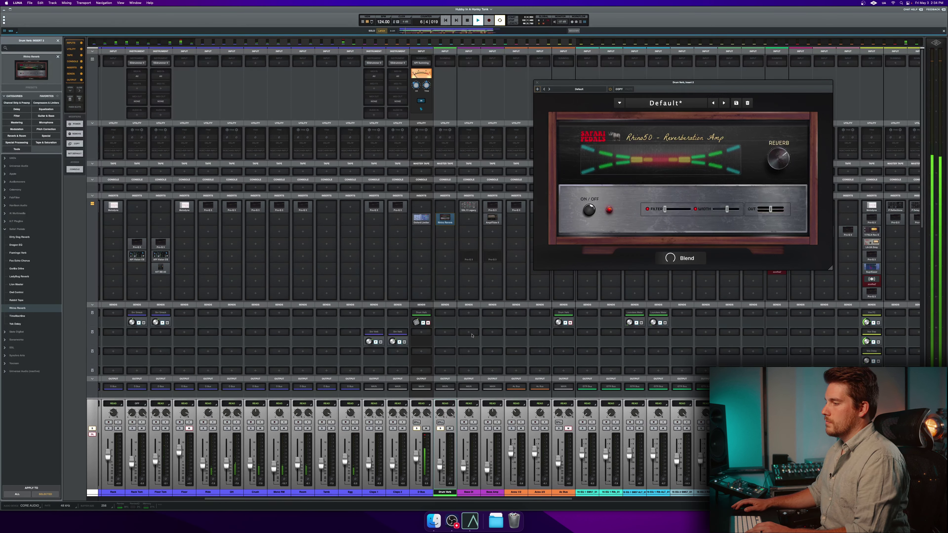
pyautogui.click(428, 323)
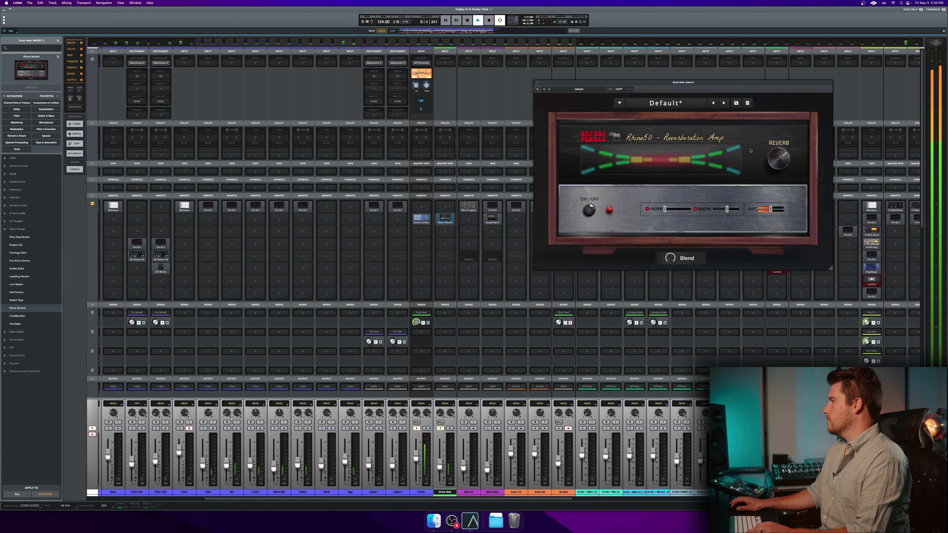
pyautogui.moveTo(778, 158); pyautogui.dragTo(781, 56)
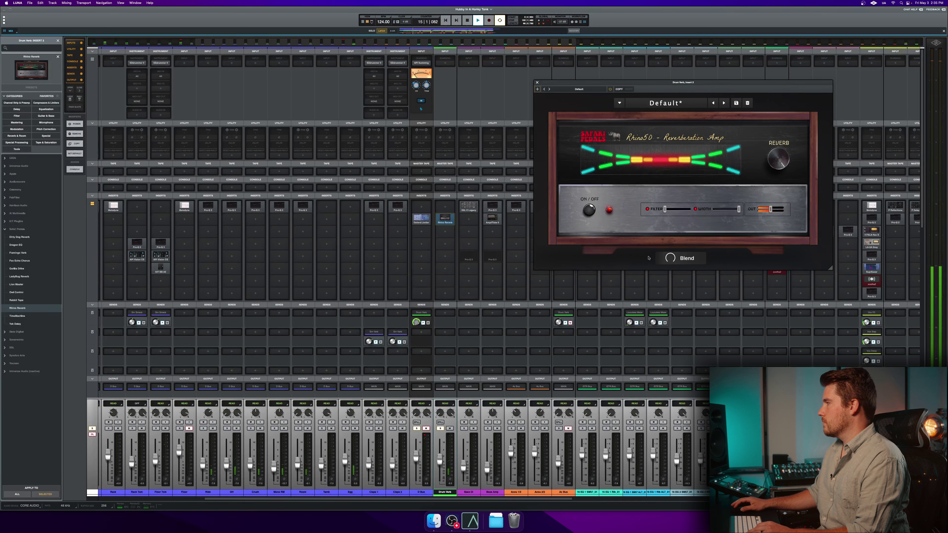
# - Set the Rhino50's Filter to about 6% and pull its Width back to around the middle
pyautogui.moveTo(672, 258)
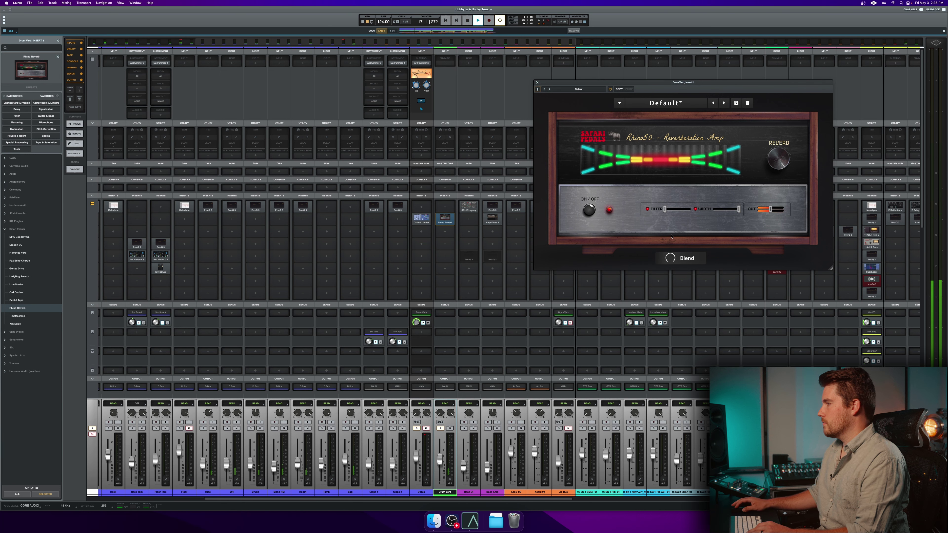
pyautogui.moveTo(665, 208)
pyautogui.mouseDown()
pyautogui.moveTo(681, 208)
pyautogui.moveTo(673, 210)
pyautogui.mouseUp()
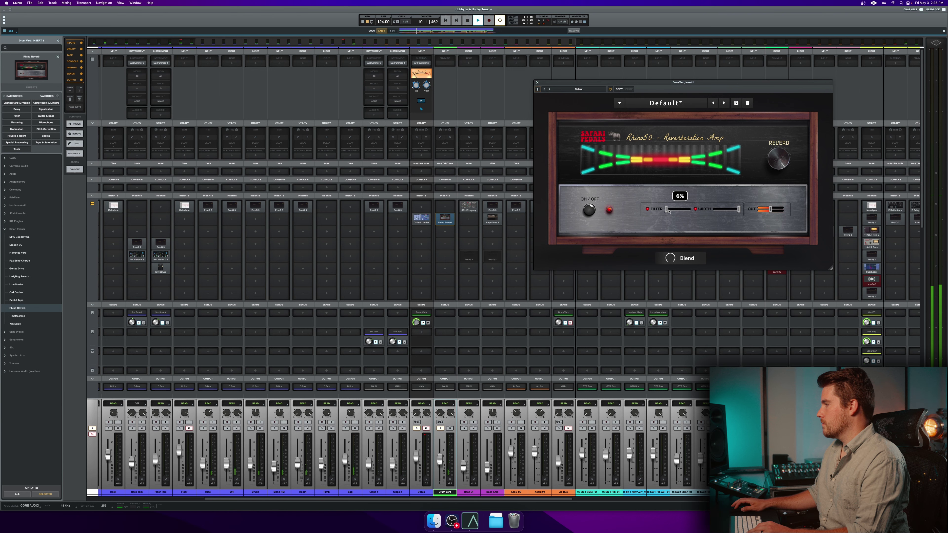
pyautogui.moveTo(738, 210); pyautogui.dragTo(695, 214)
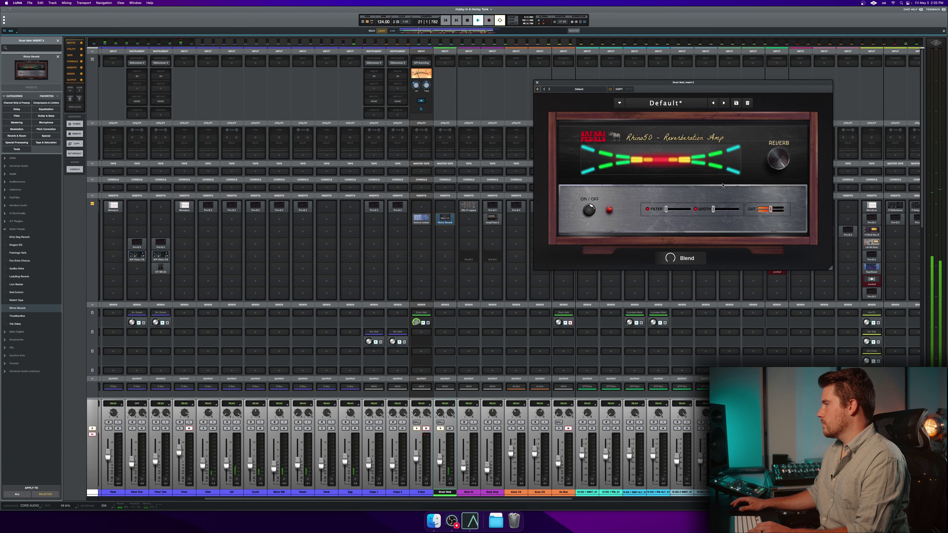
# - Check the Rhino50's Reverb and Blend amounts and raise its Filter further while the drums play
pyautogui.moveTo(780, 152)
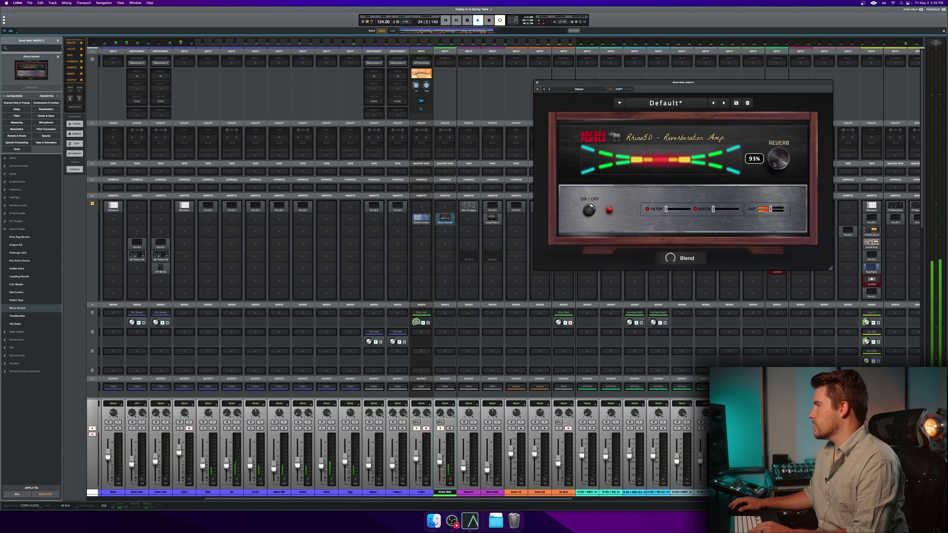
pyautogui.moveTo(673, 259)
pyautogui.moveTo(666, 209); pyautogui.dragTo(677, 210)
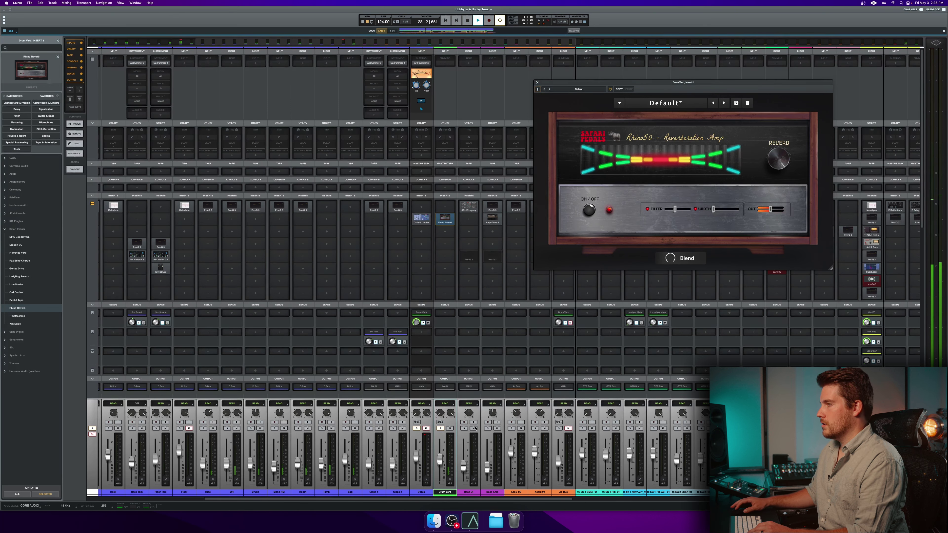
# - Clear the drum bus's mute, audition the Rhino50 reverb in context, and stop playback
pyautogui.click(425, 428)
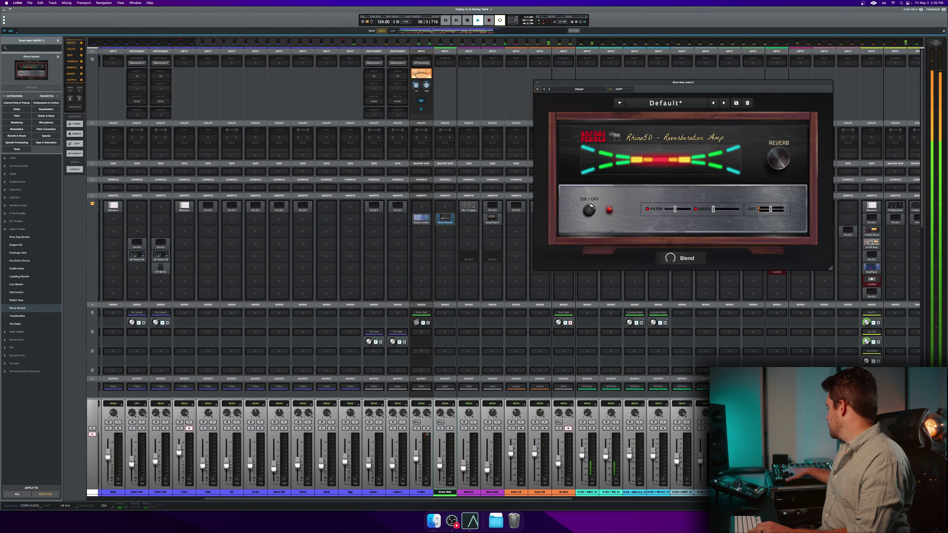
pyautogui.press('space')
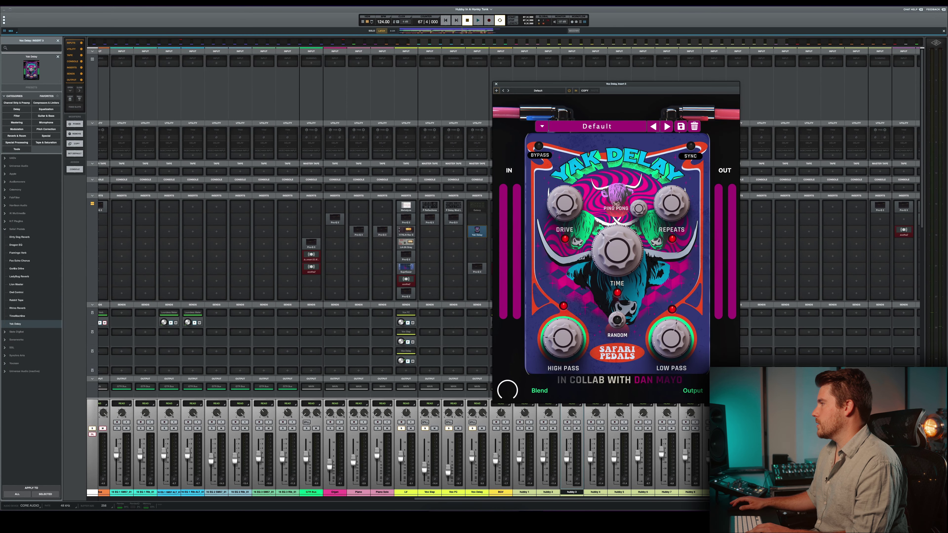
# - Turn on the Yak Delay's tempo Sync, check its Time and Repeats settings, and audition it on the soloed lead vocal
pyautogui.click(691, 146)
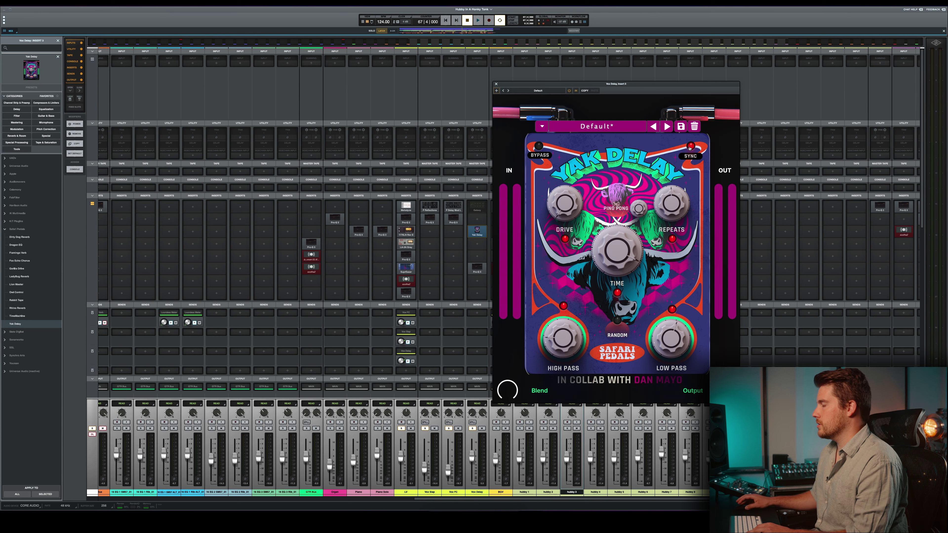
pyautogui.moveTo(638, 253)
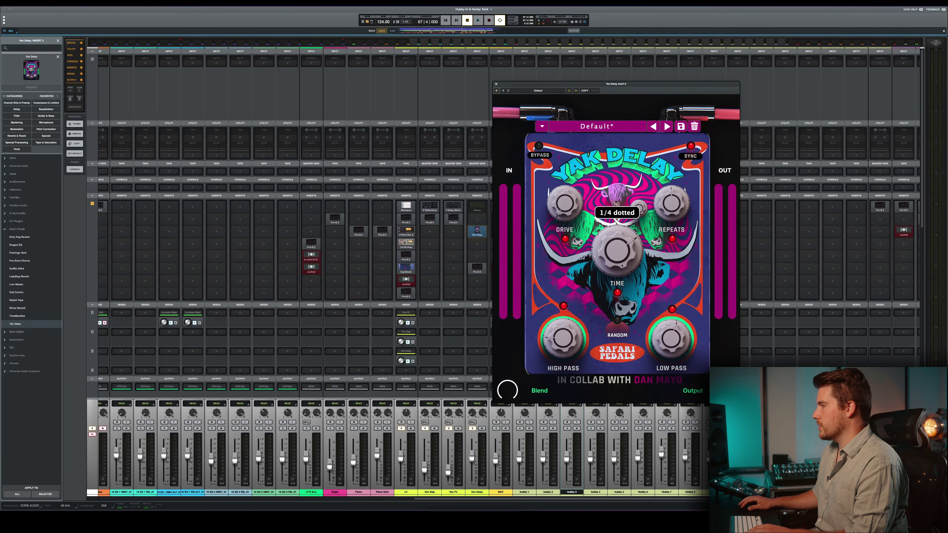
pyautogui.press('space')
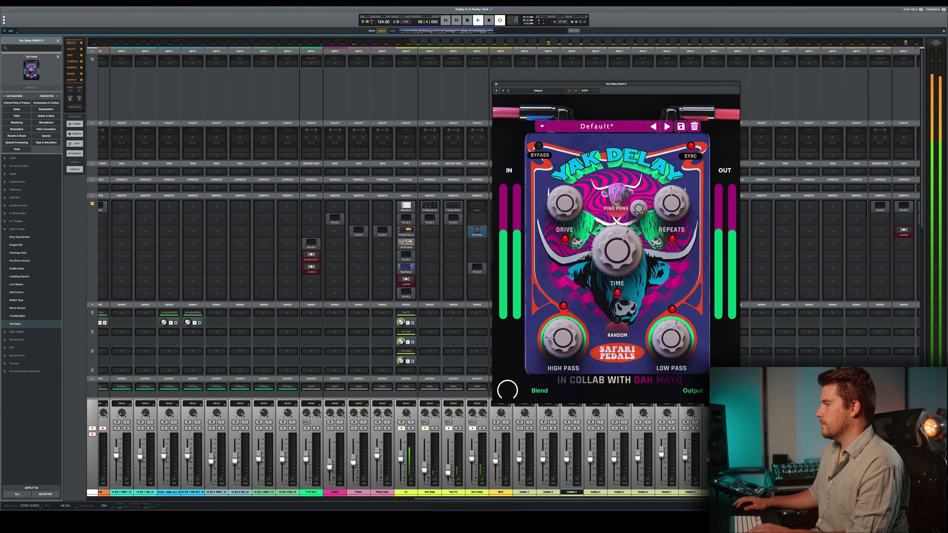
pyautogui.press('space')
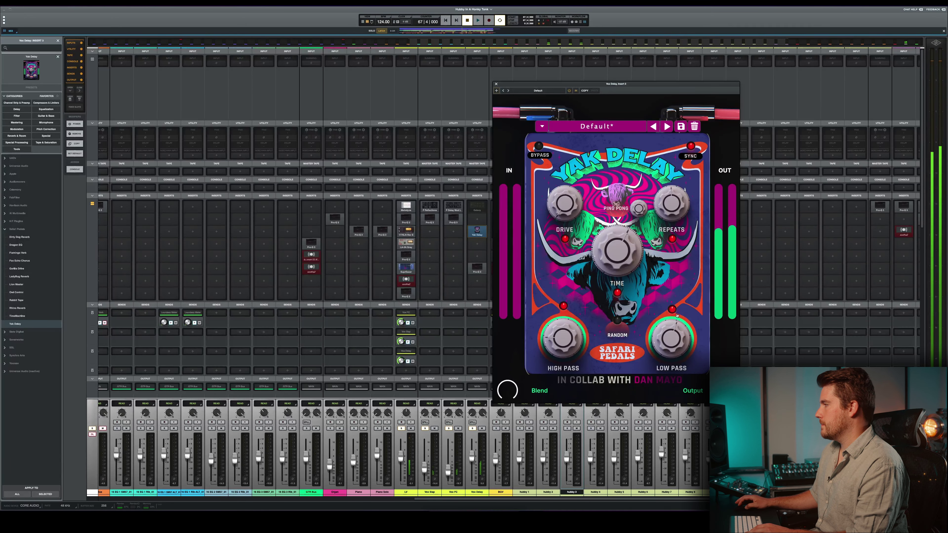
pyautogui.moveTo(672, 220)
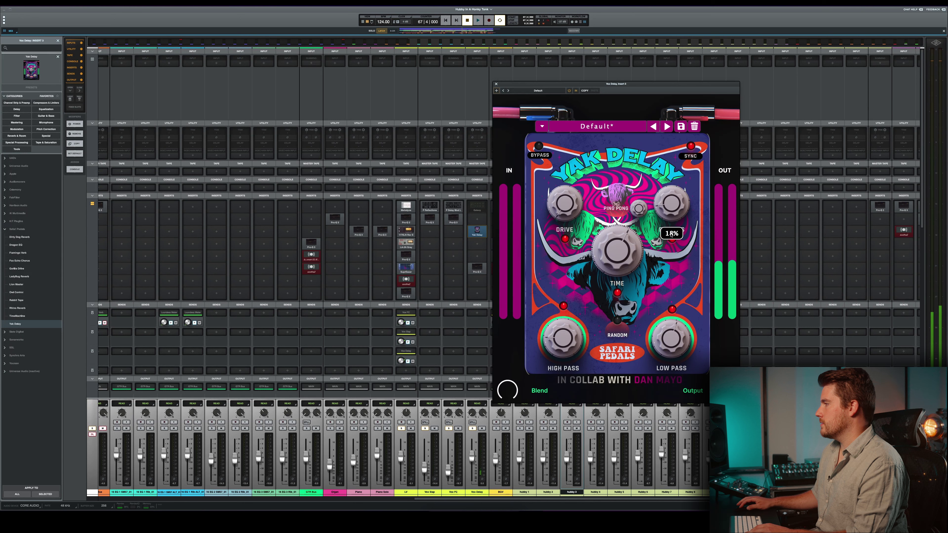
pyautogui.press('space')
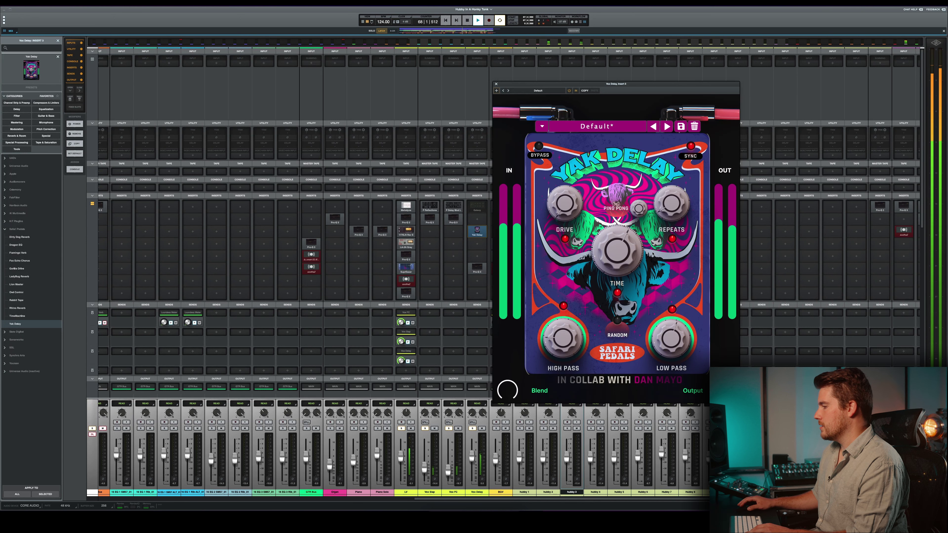
pyautogui.press('space')
# - Raise the Yak Delay's High Pass and lower its Low Pass to about 1943 Hz while auditioning the vocal
pyautogui.moveTo(563, 337); pyautogui.dragTo(563, 318)
pyautogui.moveTo(659, 329)
pyautogui.moveTo(666, 332); pyautogui.dragTo(677, 349)
pyautogui.press('space')
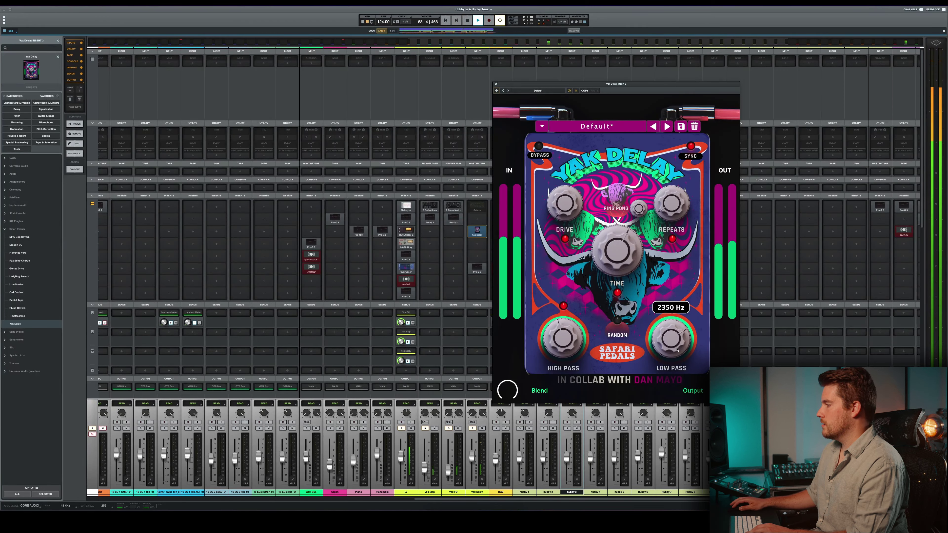
pyautogui.moveTo(676, 336); pyautogui.dragTo(678, 337)
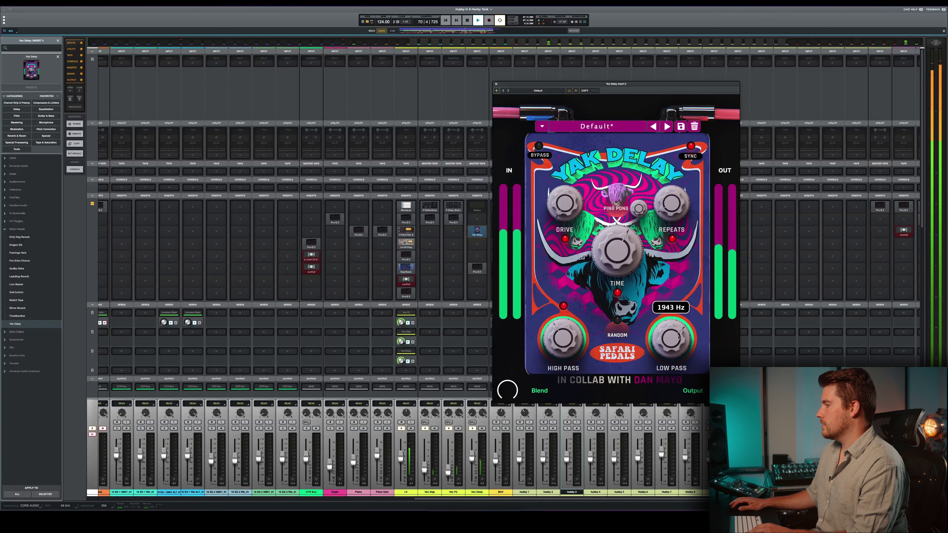
pyautogui.press('space')
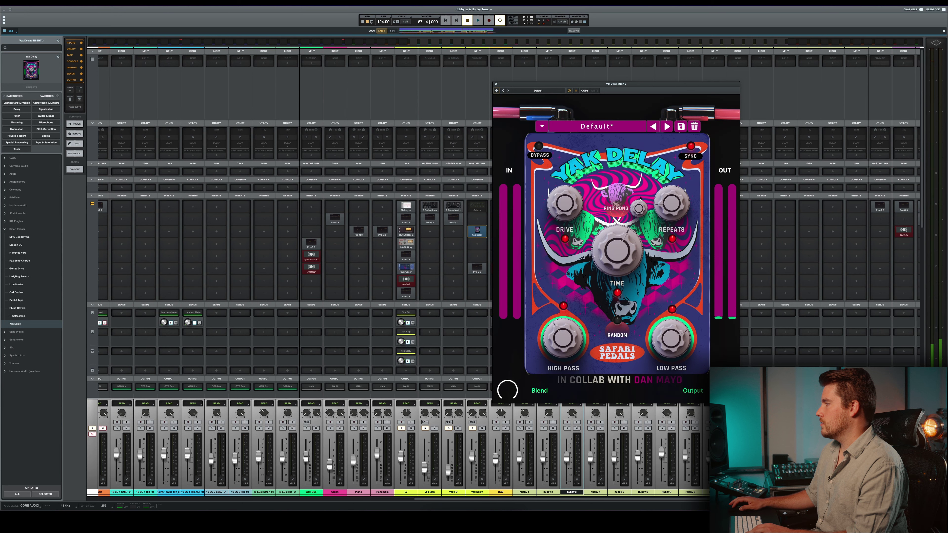
# - Adjust the Yak Delay's Ping Pong width around 54% and audition it on the soloed vocal
pyautogui.moveTo(635, 208)
pyautogui.moveTo(637, 208); pyautogui.dragTo(637, 210)
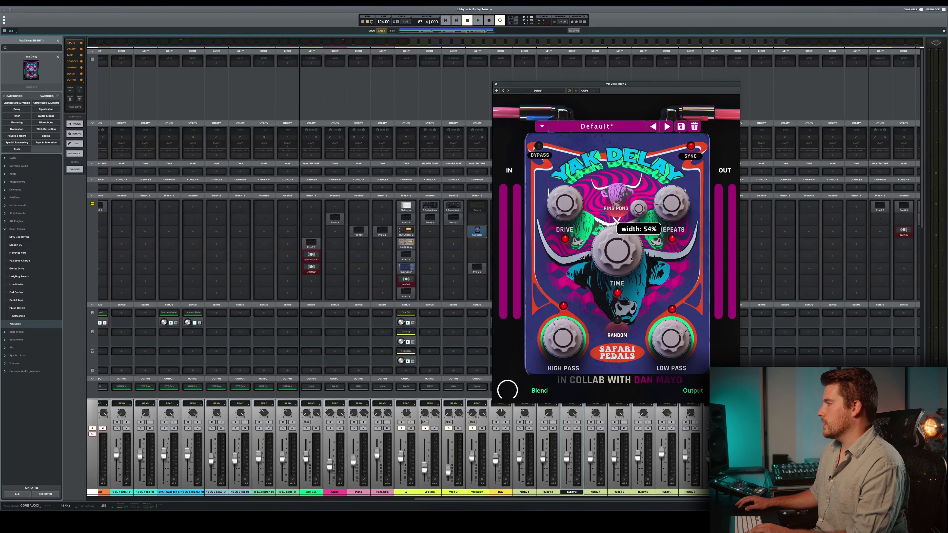
pyautogui.press('space')
pyautogui.moveTo(628, 277); pyautogui.dragTo(638, 217)
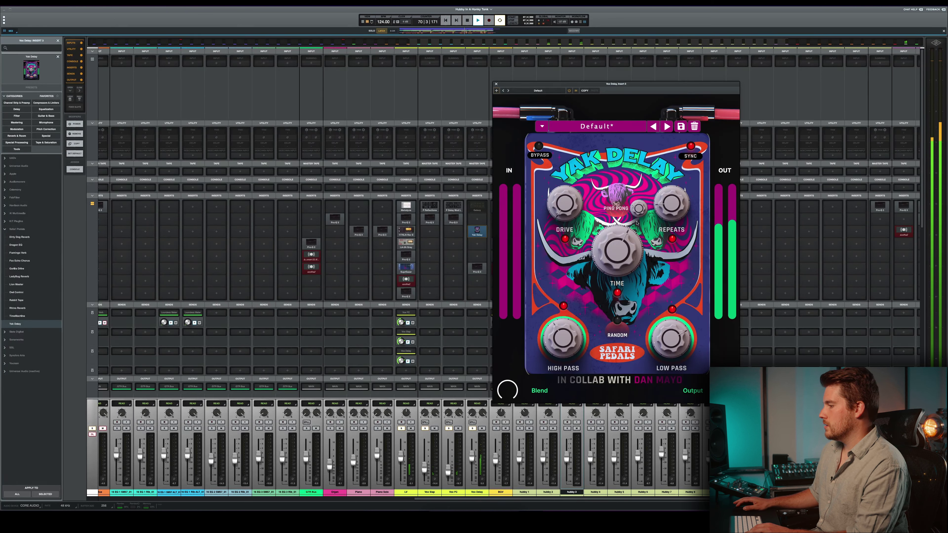
pyautogui.press('space')
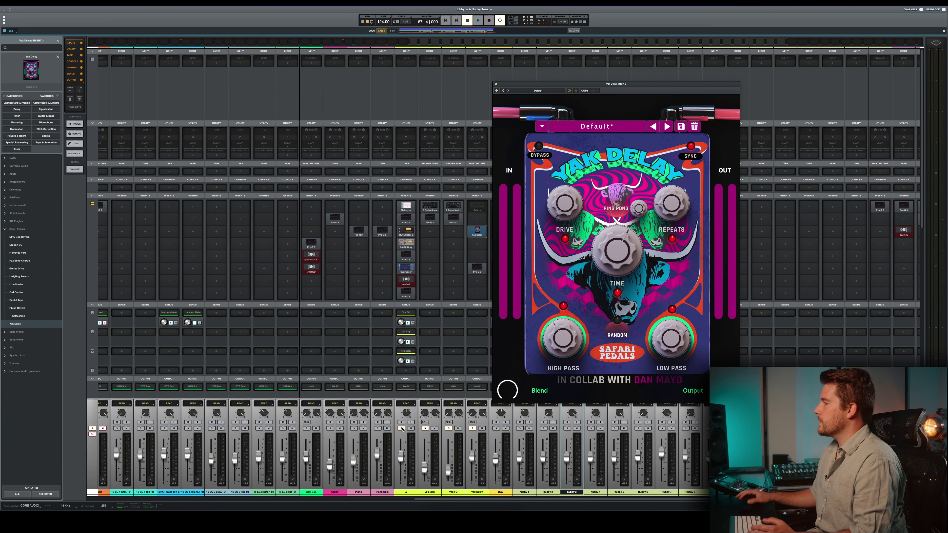
# - Audition the Yak Delay's Random mode on the vocal and switch it off again
pyautogui.moveTo(632, 263)
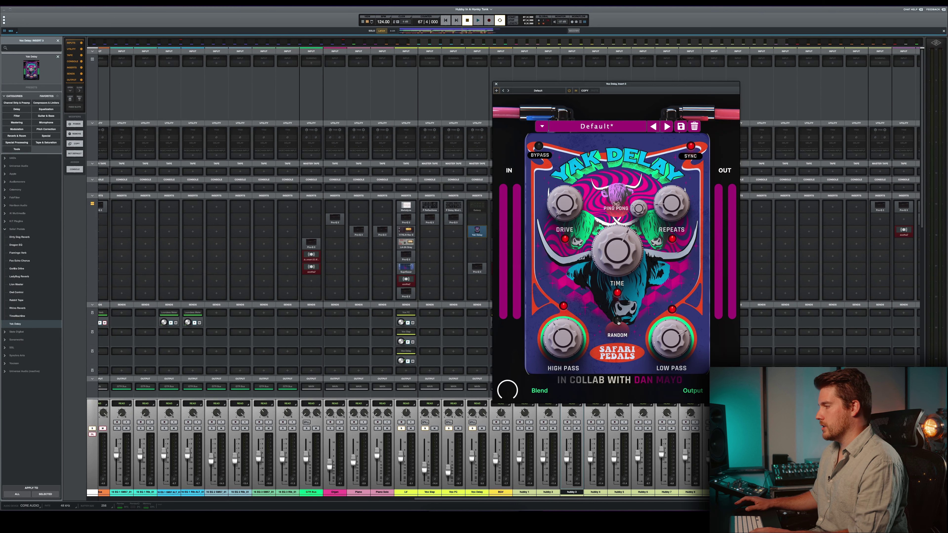
pyautogui.press('space')
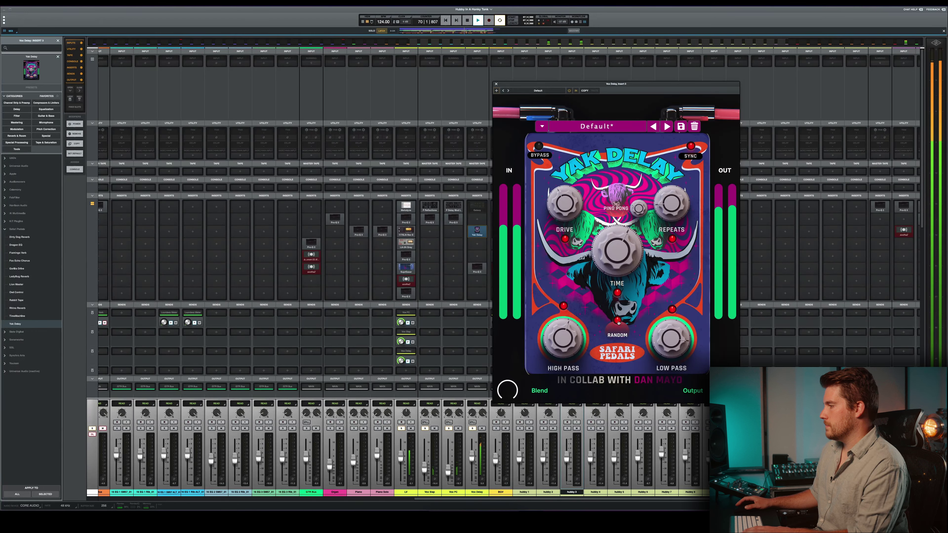
pyautogui.press('space')
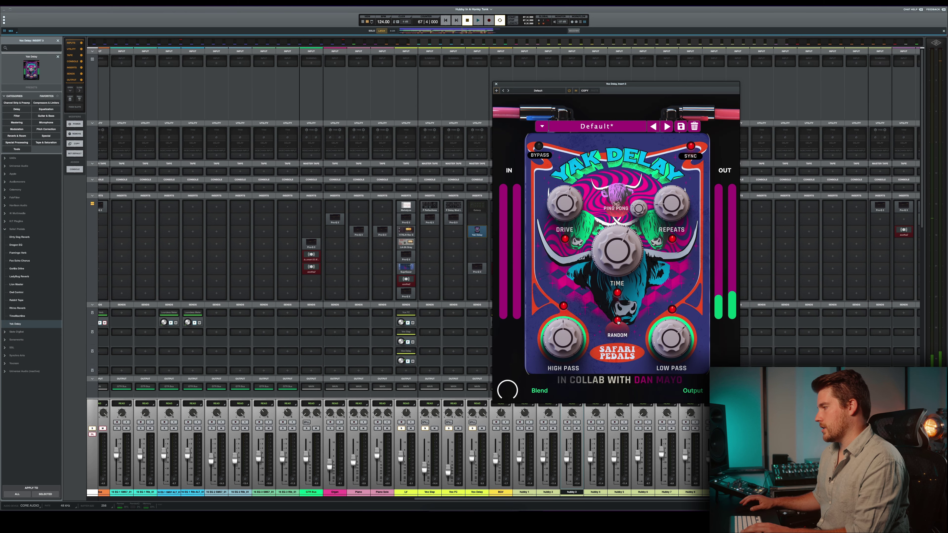
pyautogui.click(618, 321)
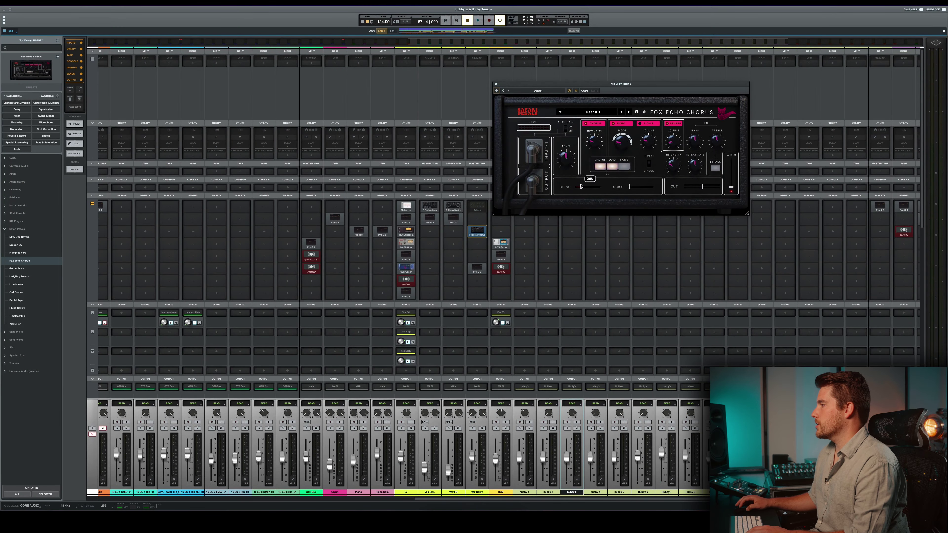
# - Solo the lead vocal, set the Fox Echo Chorus's Blend to maximum, and audition the effect
pyautogui.press('space')
pyautogui.click(401, 428)
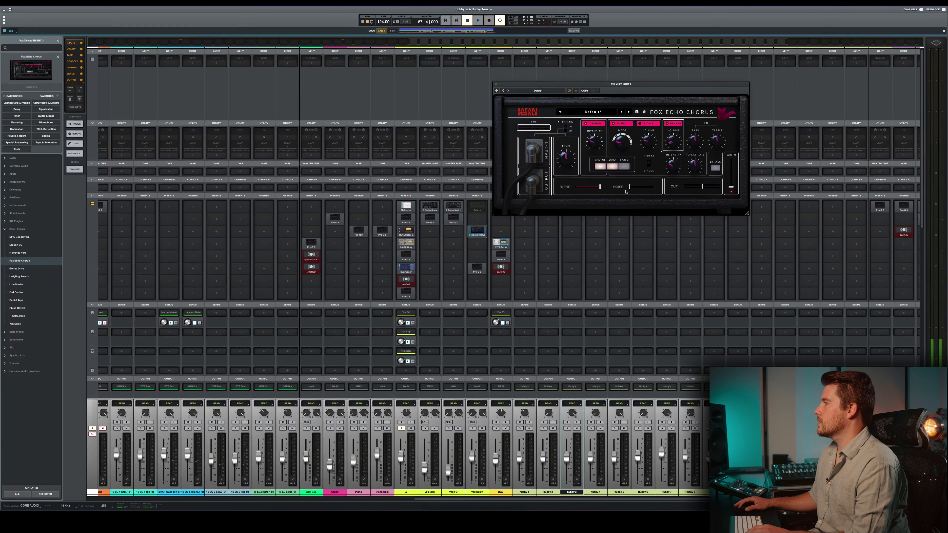
pyautogui.press('space')
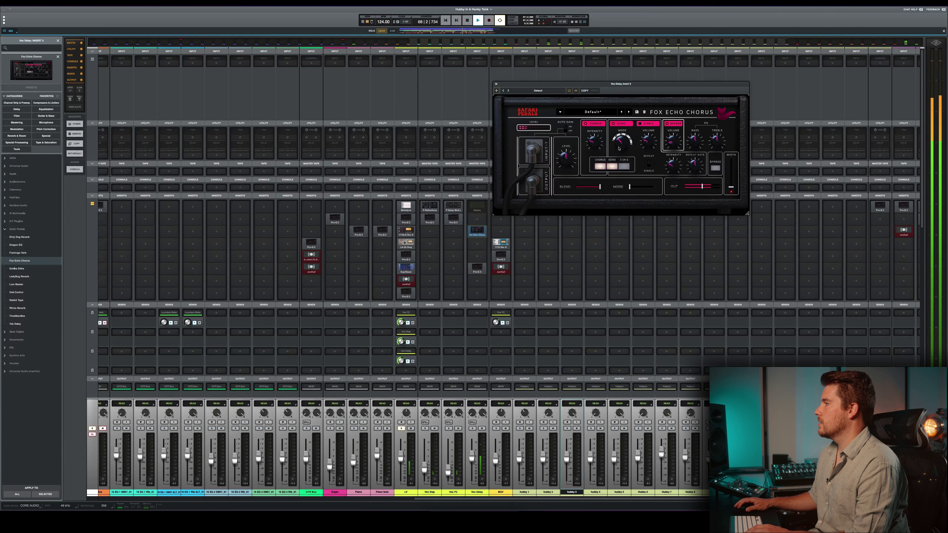
pyautogui.press('space')
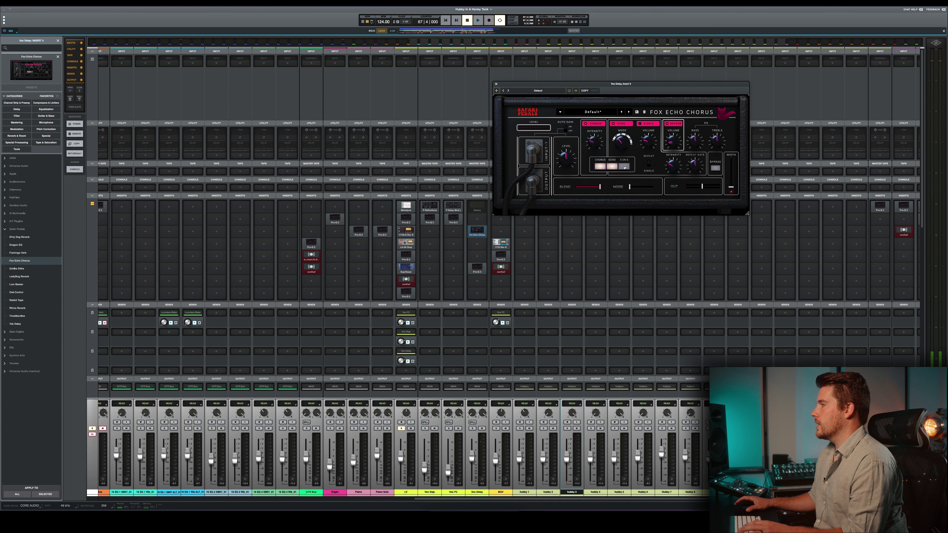
# - Try the Fox Echo Chorus with the third effect switch beside Chorus and Echo engaged, adjusting its Volume, and disengage that switch
pyautogui.press('space')
pyautogui.press('space')
pyautogui.moveTo(651, 144); pyautogui.dragTo(653, 138)
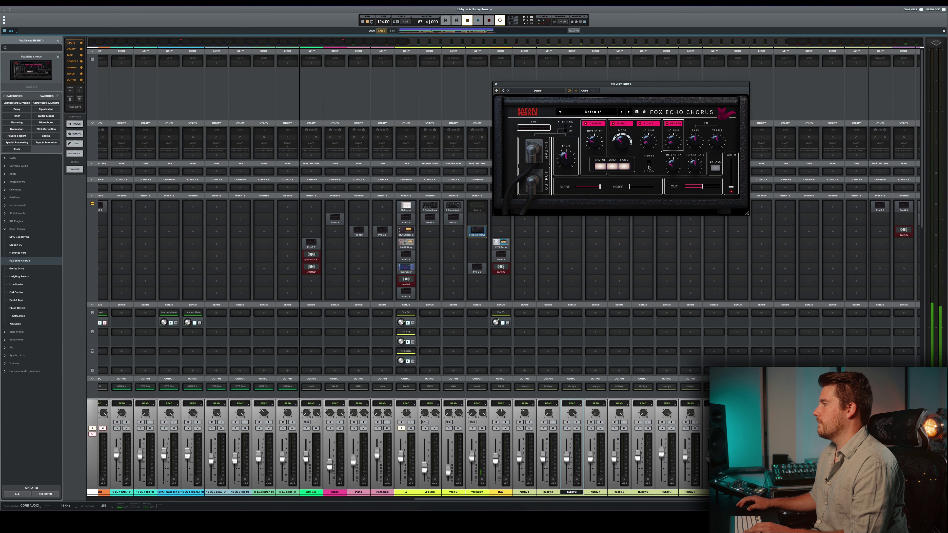
pyautogui.click(626, 168)
# - Raise the Fox Echo Chorus's Noise slightly while the vocal plays and stop playback
pyautogui.press('space')
pyautogui.moveTo(630, 187); pyautogui.dragTo(680, 162)
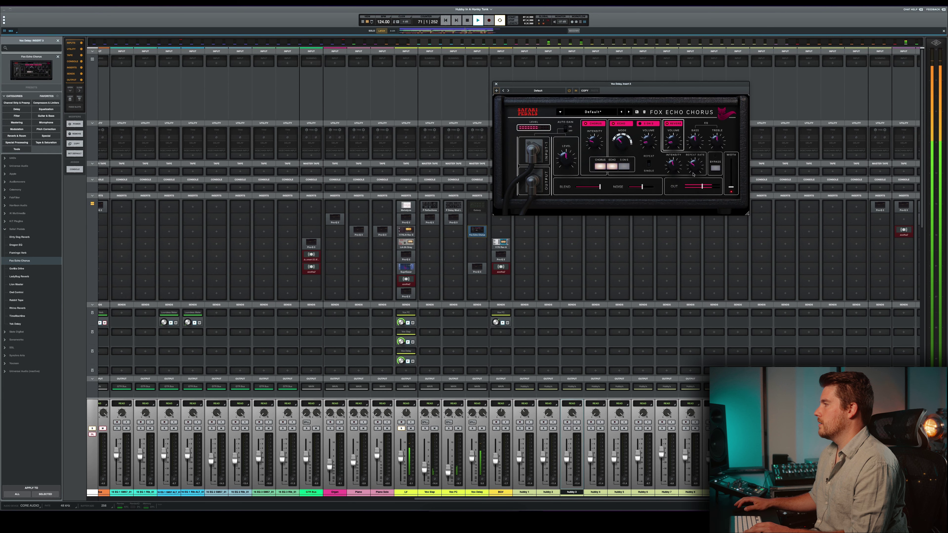
pyautogui.press('space')
# - Check the Fox Echo Chorus's EQ, replay the soloed vocal, and lower the effect's output level
pyautogui.moveTo(695, 152)
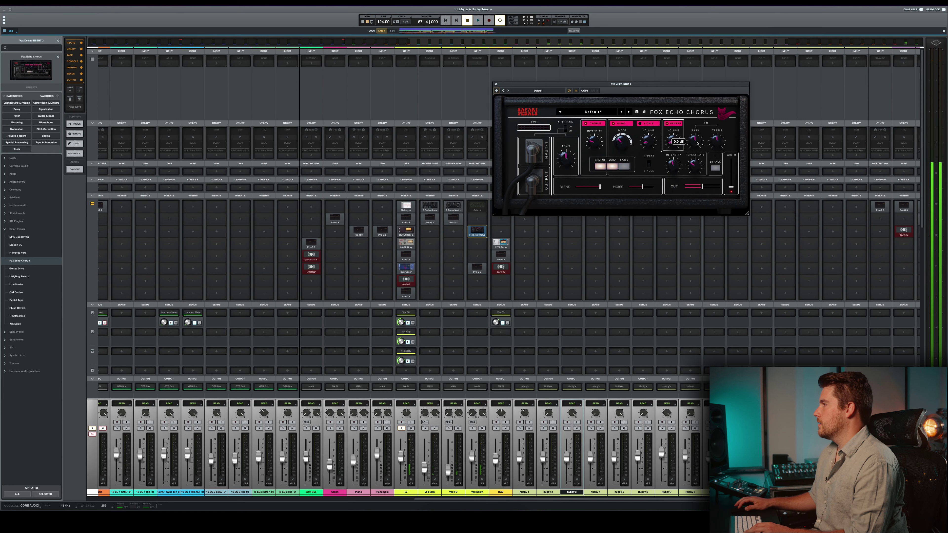
pyautogui.press('space')
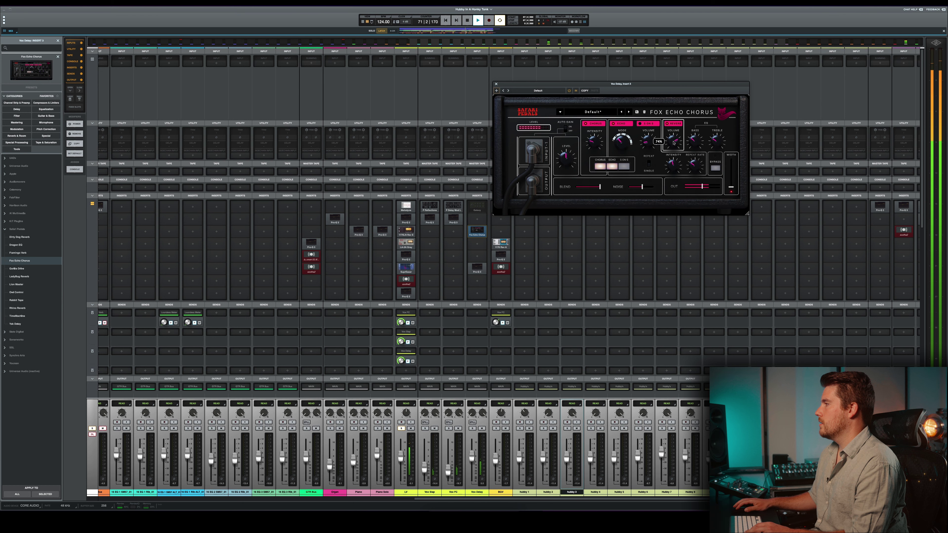
pyautogui.press('space')
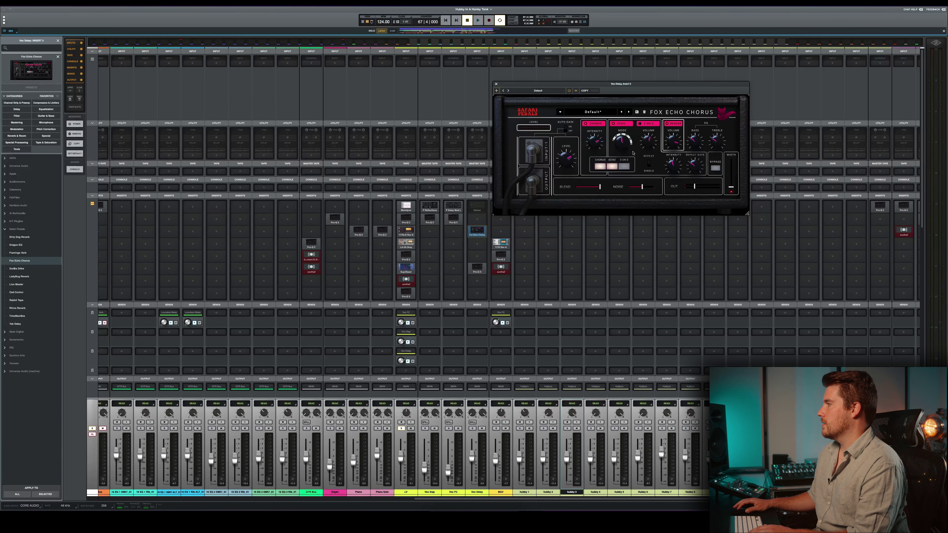
# - Adjust the Fox Echo Chorus's Volume and lower its EQ bass to about -1.5 dB while the vocal plays
pyautogui.press('space')
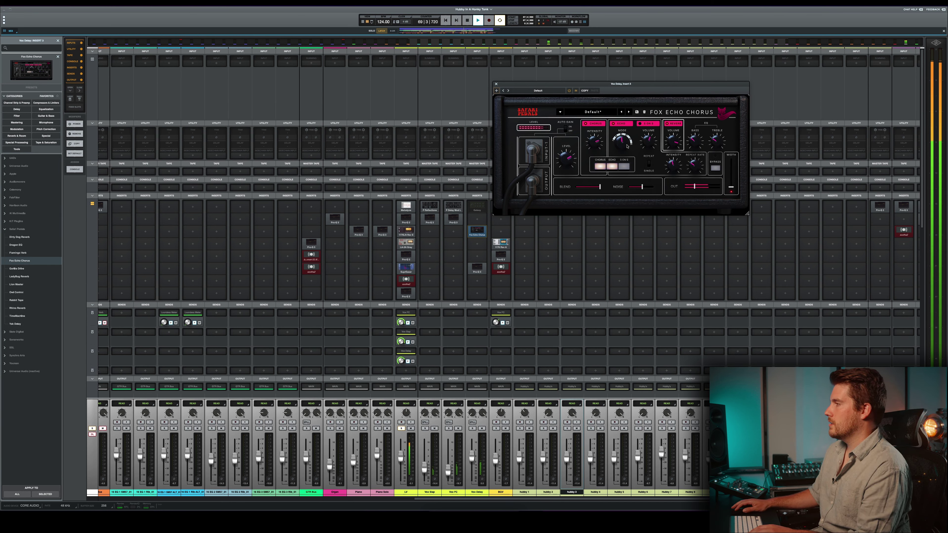
pyautogui.moveTo(651, 144); pyautogui.dragTo(654, 138)
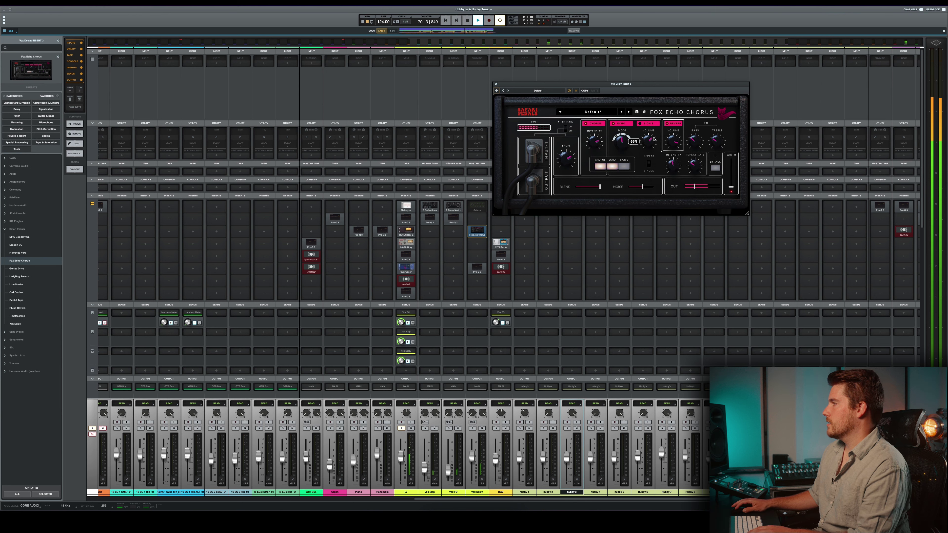
pyautogui.moveTo(697, 139)
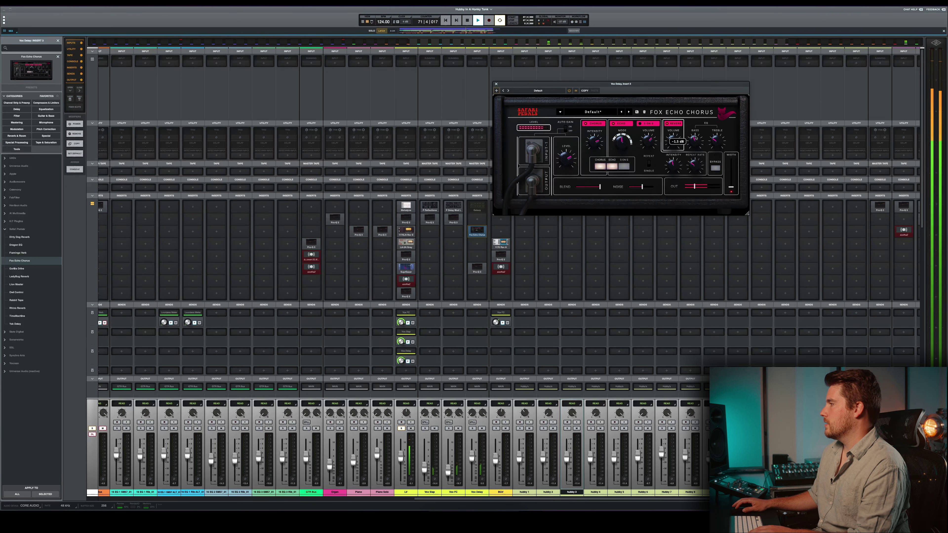
pyautogui.press('space')
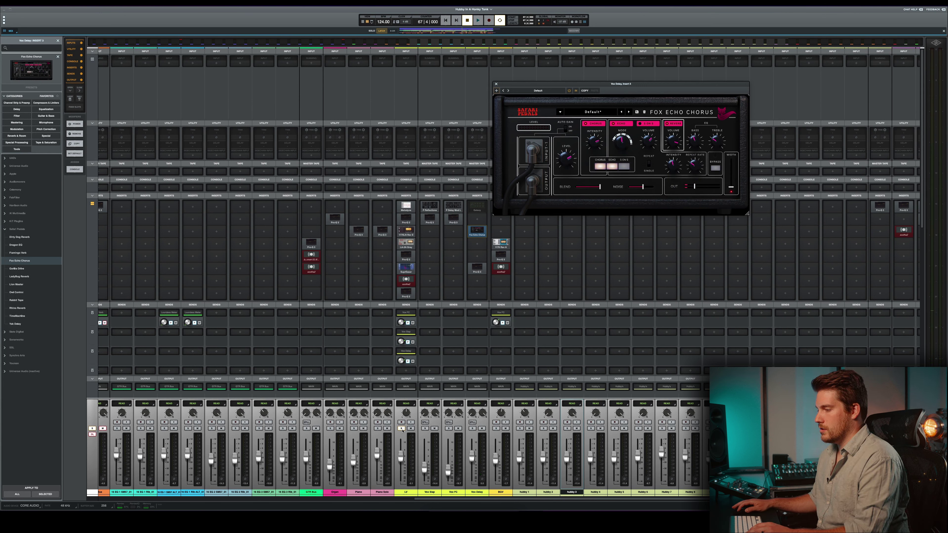
# - Unsolo the lead vocal and raise the Fox Echo Chorus's output level while the full mix plays
pyautogui.press('space')
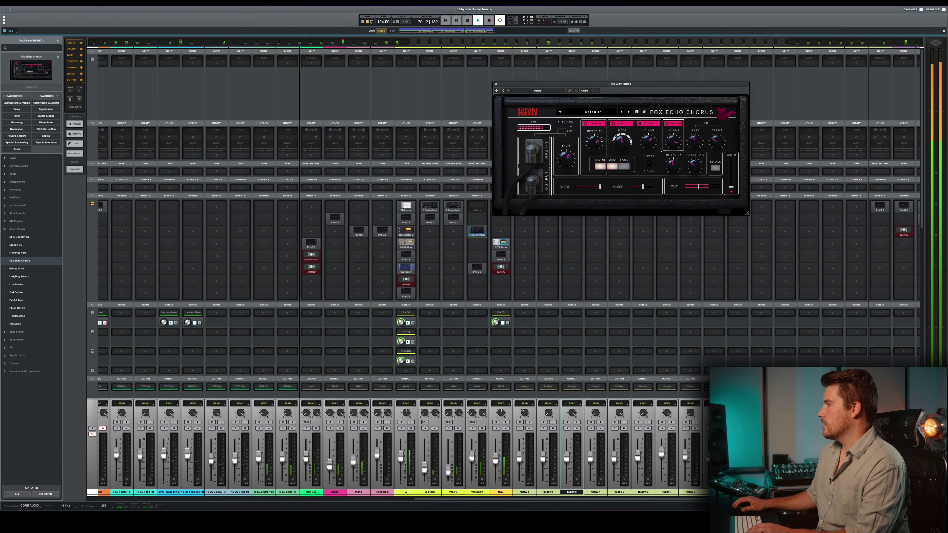
pyautogui.moveTo(702, 185)
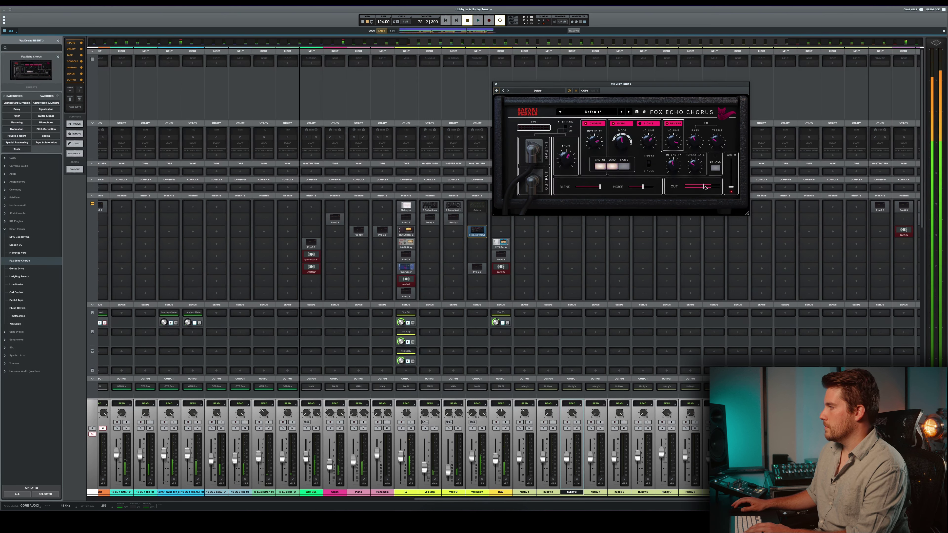
pyautogui.press('space')
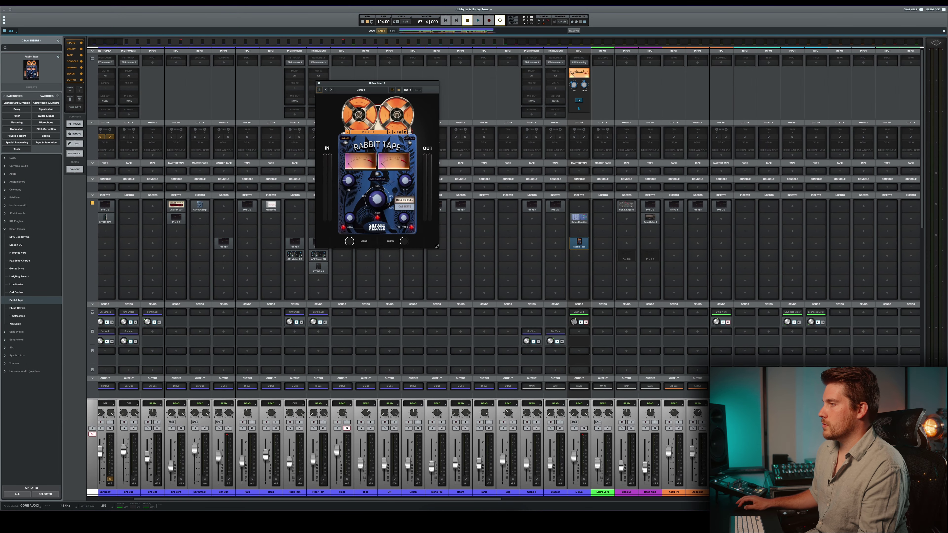
# - Enlarge the drum bus's Rabbit Tape window, solo the bus, and set the plugin's Grit to 0%
pyautogui.moveTo(437, 247); pyautogui.dragTo(511, 317)
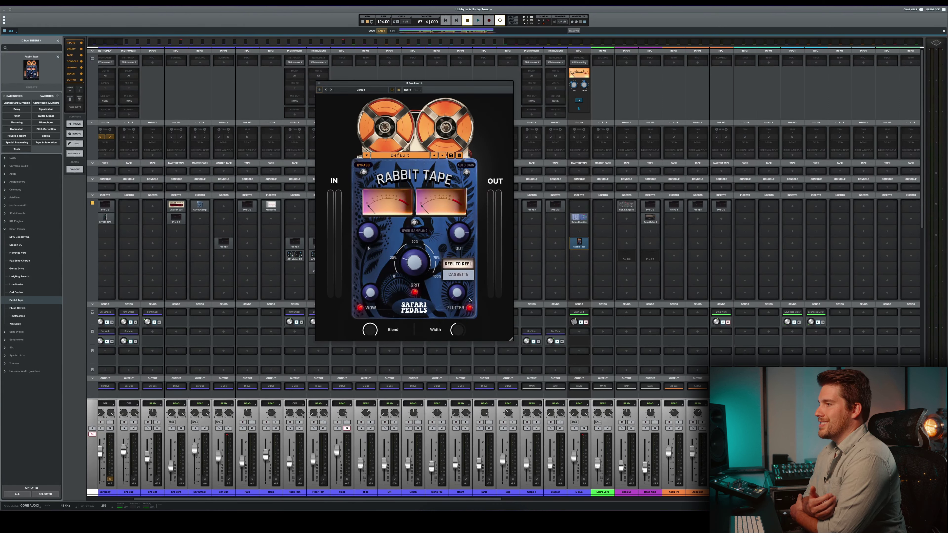
pyautogui.hotkey('shift', 's')
pyautogui.press('space')
pyautogui.press('space')
pyautogui.moveTo(458, 233); pyautogui.dragTo(422, 280)
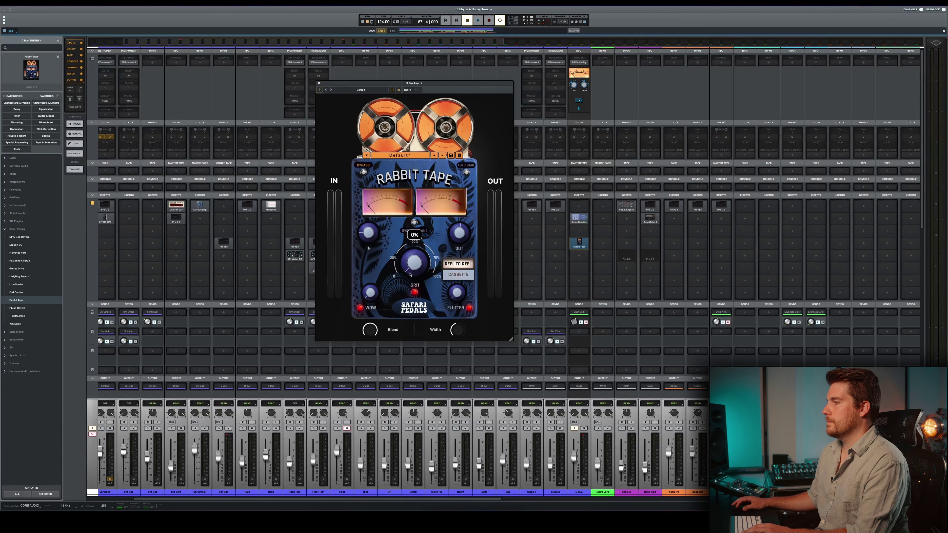
# - Play the soloed drum bus and sweep the Rabbit Tape's Grit up and back down to hear its saturation
pyautogui.press('space')
pyautogui.moveTo(413, 268); pyautogui.dragTo(425, 187)
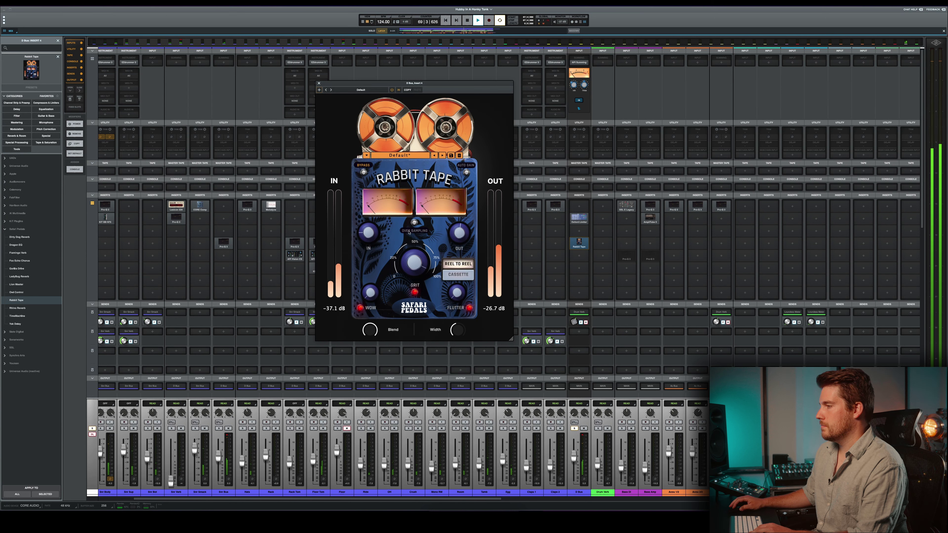
pyautogui.moveTo(408, 250); pyautogui.dragTo(411, 258)
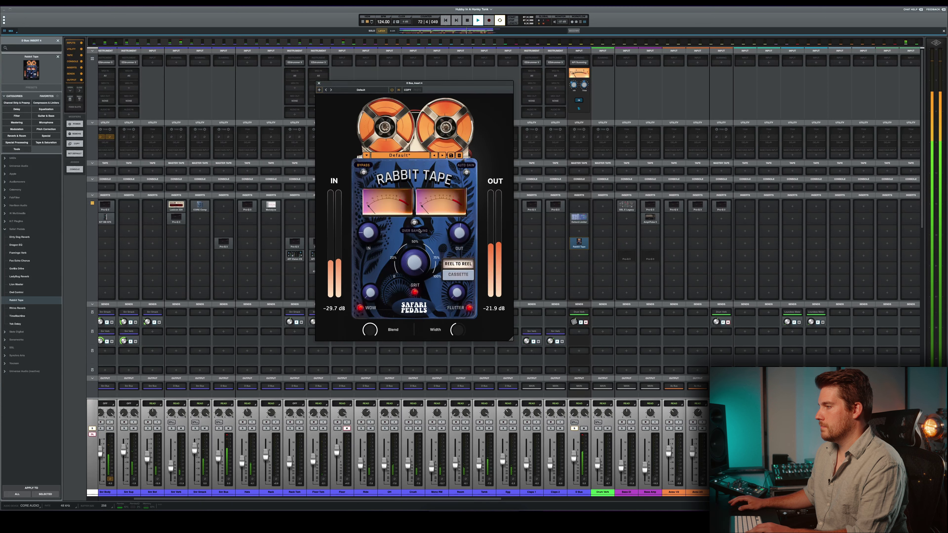
pyautogui.press('space')
# - Set the Rabbit Tape to Cassette with oversampling on, and adjust its Grit while the soloed drums play
pyautogui.click(462, 275)
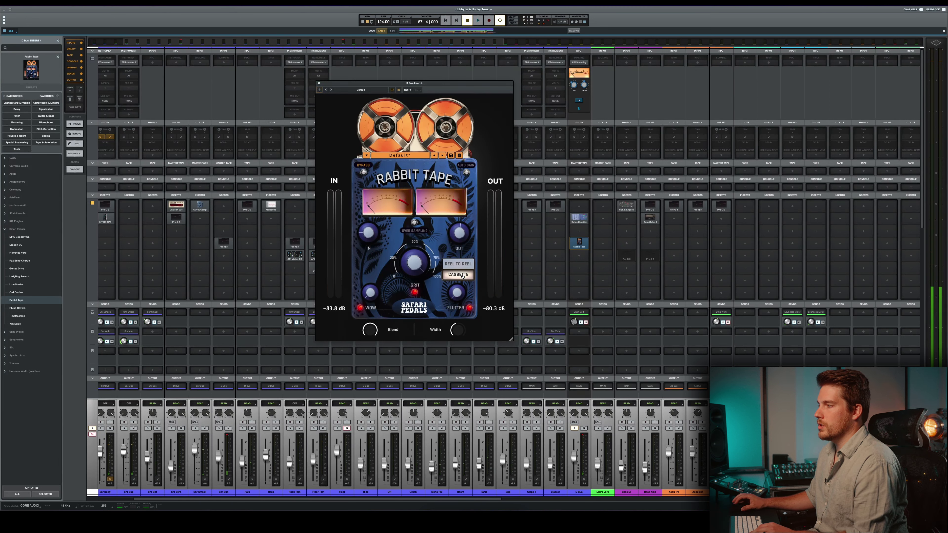
pyautogui.press('space')
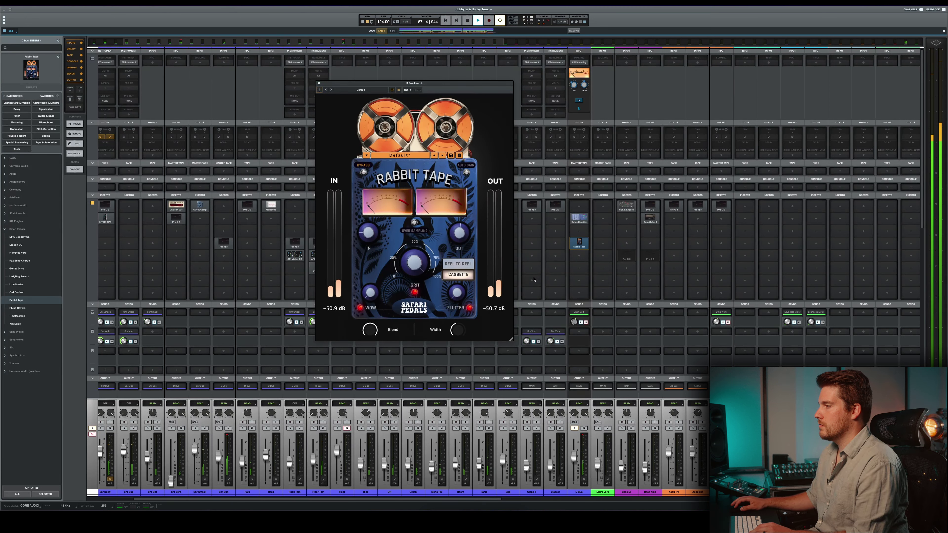
pyautogui.moveTo(413, 262)
pyautogui.mouseDown()
pyautogui.moveTo(402, 332)
pyautogui.moveTo(423, 271)
pyautogui.mouseUp()
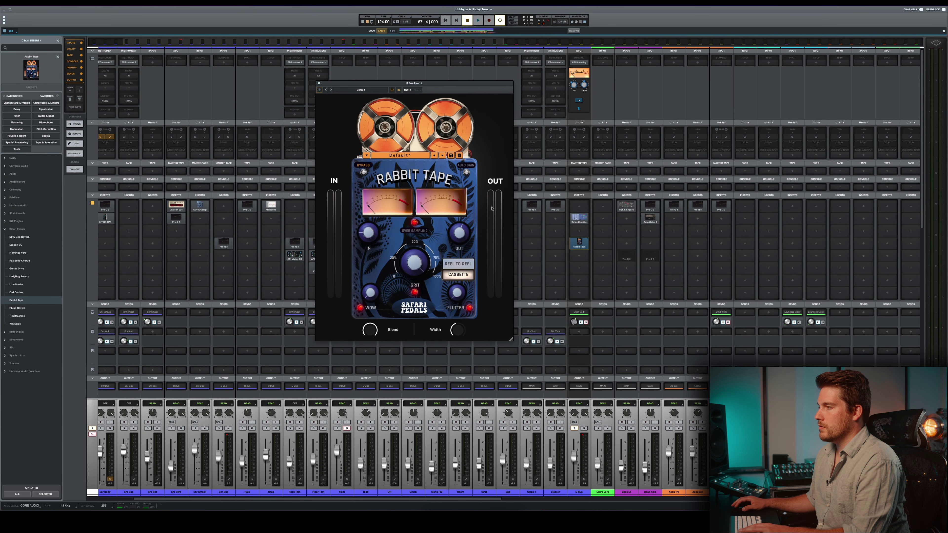
pyautogui.press('space')
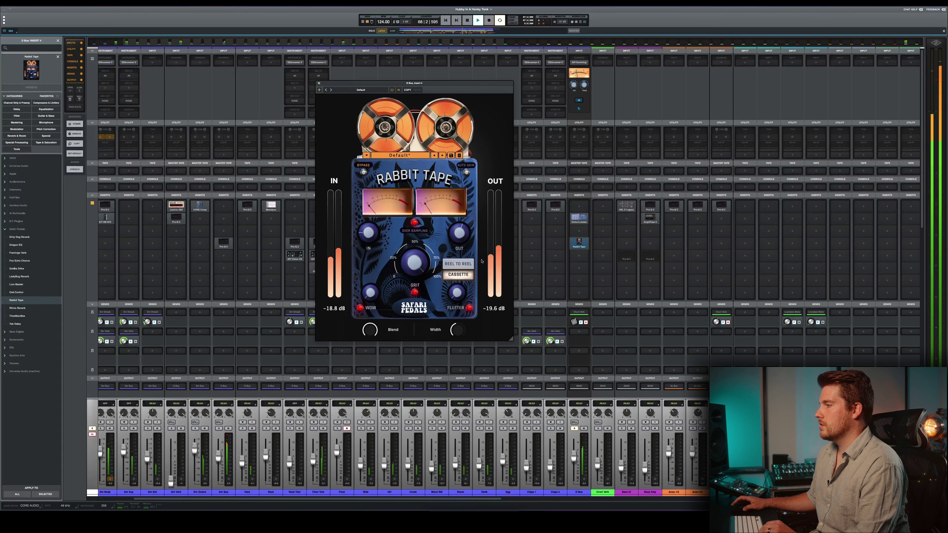
# - Return the Rabbit Tape to Reel to Reel and adjust its Grit, input and output levels as the drums play
pyautogui.click(458, 263)
pyautogui.moveTo(418, 264)
pyautogui.moveTo(419, 264)
pyautogui.mouseDown()
pyautogui.moveTo(421, 247)
pyautogui.moveTo(418, 256)
pyautogui.mouseUp()
pyautogui.moveTo(449, 242)
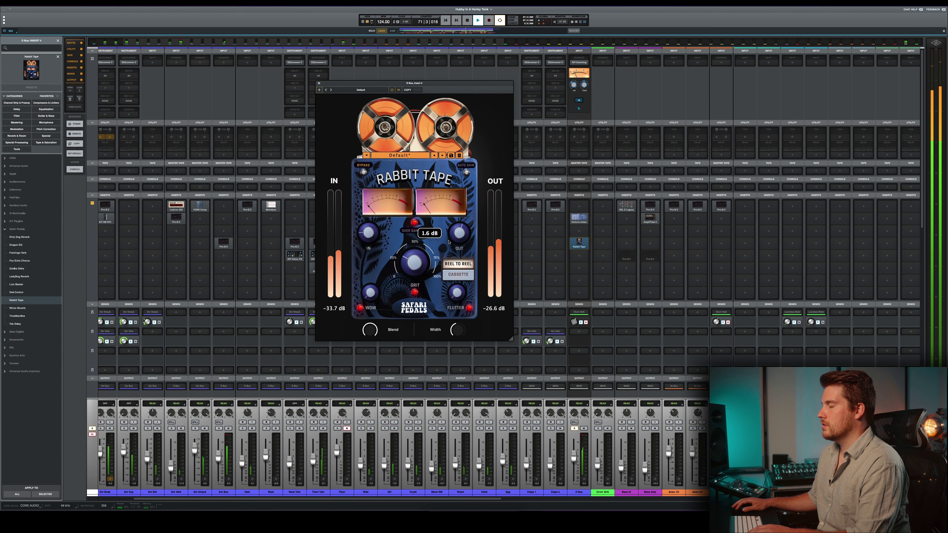
pyautogui.moveTo(369, 233); pyautogui.dragTo(369, 220)
pyautogui.press('space')
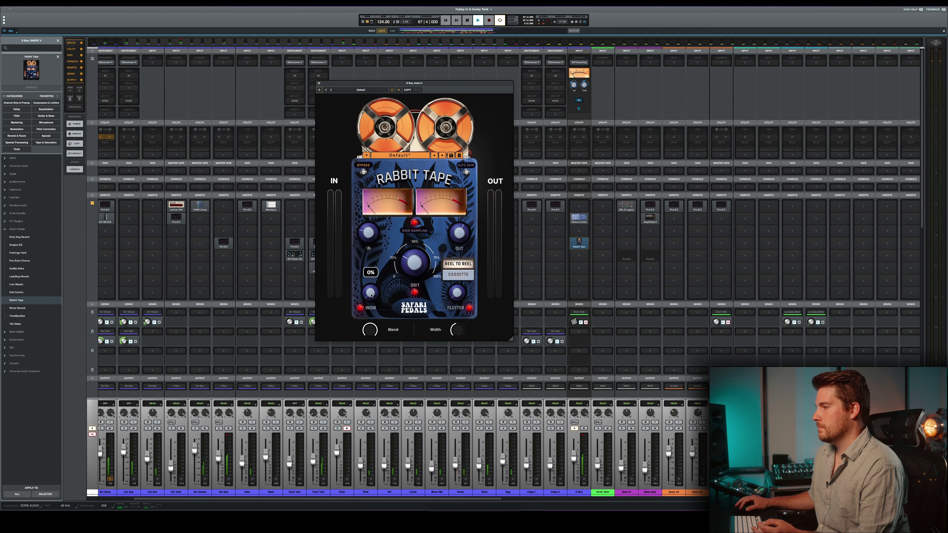
# - Sweep the Rabbit Tape's Wow up to 100% and back down while the soloed drums play
pyautogui.press('space')
pyautogui.moveTo(371, 294); pyautogui.dragTo(388, 220)
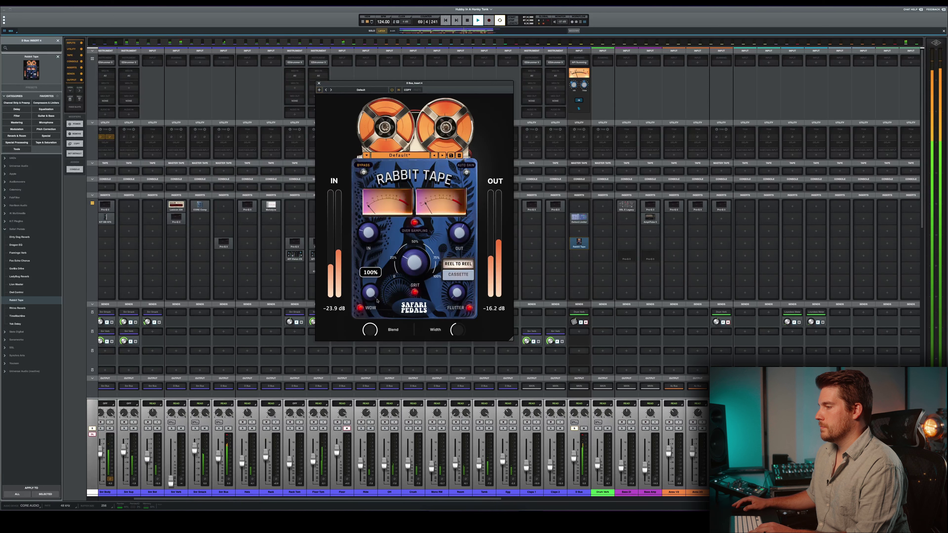
pyautogui.moveTo(370, 292); pyautogui.dragTo(368, 326)
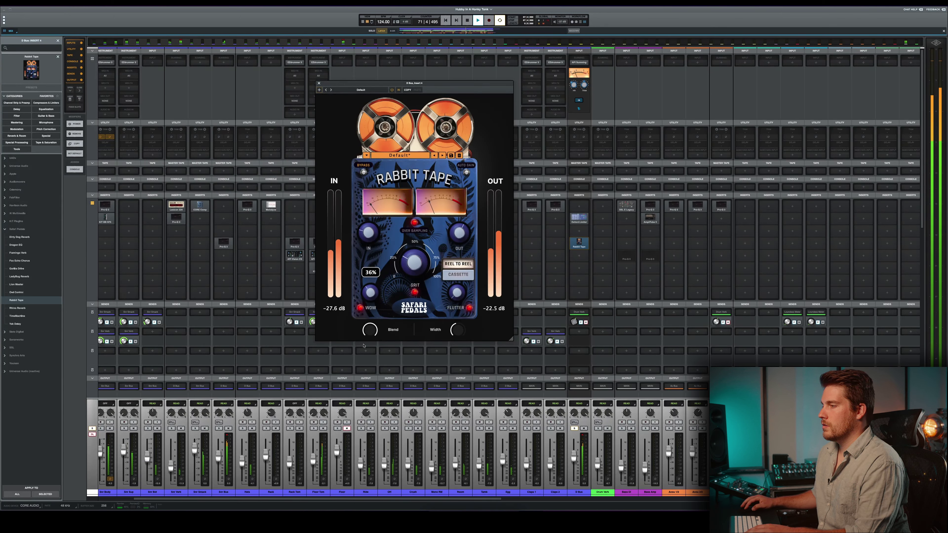
pyautogui.press('space')
pyautogui.moveTo(370, 293); pyautogui.dragTo(371, 297)
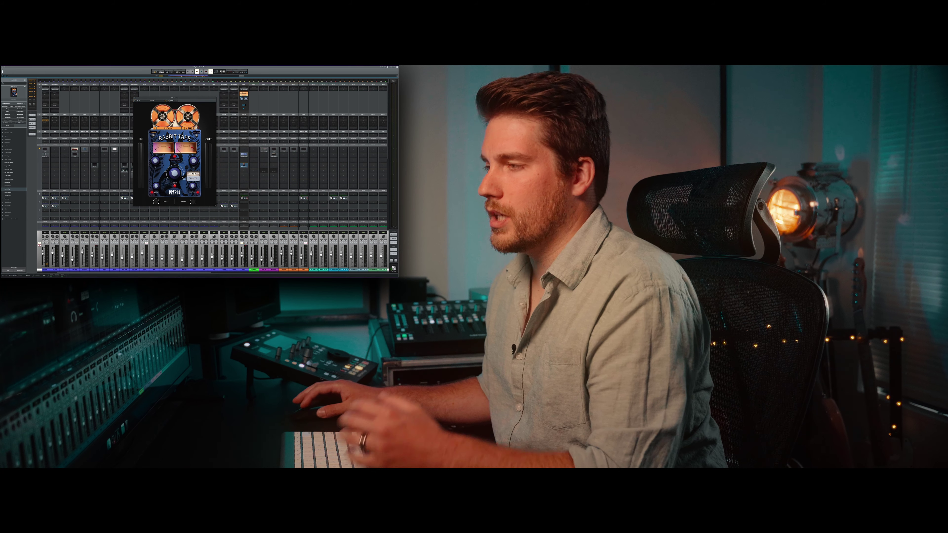
# - Sweep the Rabbit Tape's Flutter up and back down, with Wow at about 7%, and fine-tune the Grit
pyautogui.moveTo(156, 186)
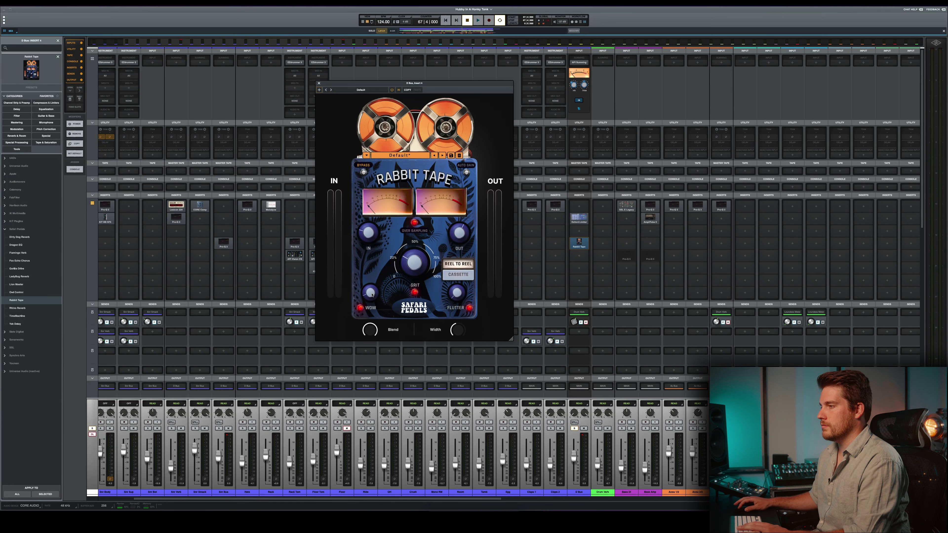
pyautogui.moveTo(454, 291)
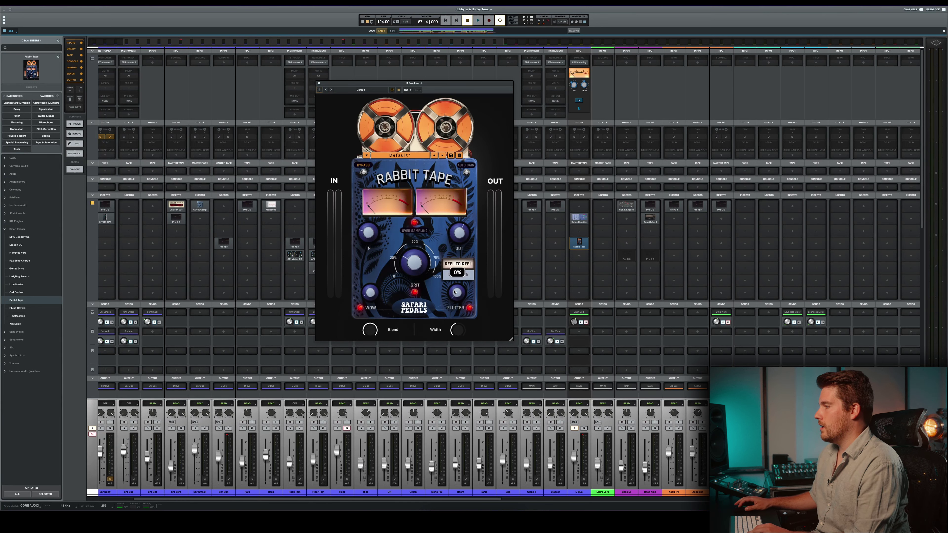
pyautogui.moveTo(456, 293); pyautogui.dragTo(459, 243)
pyautogui.press('space')
pyautogui.moveTo(459, 293); pyautogui.dragTo(450, 378)
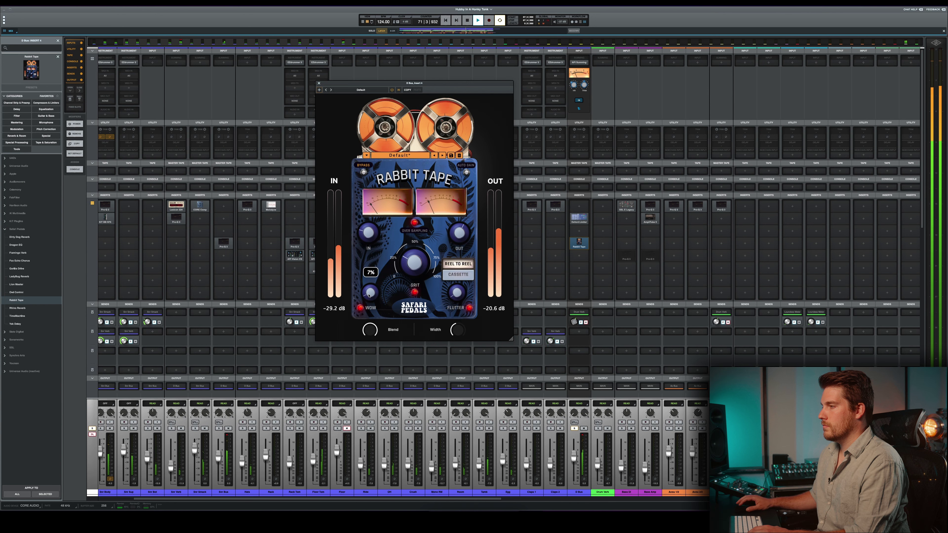
pyautogui.moveTo(409, 261); pyautogui.dragTo(409, 255)
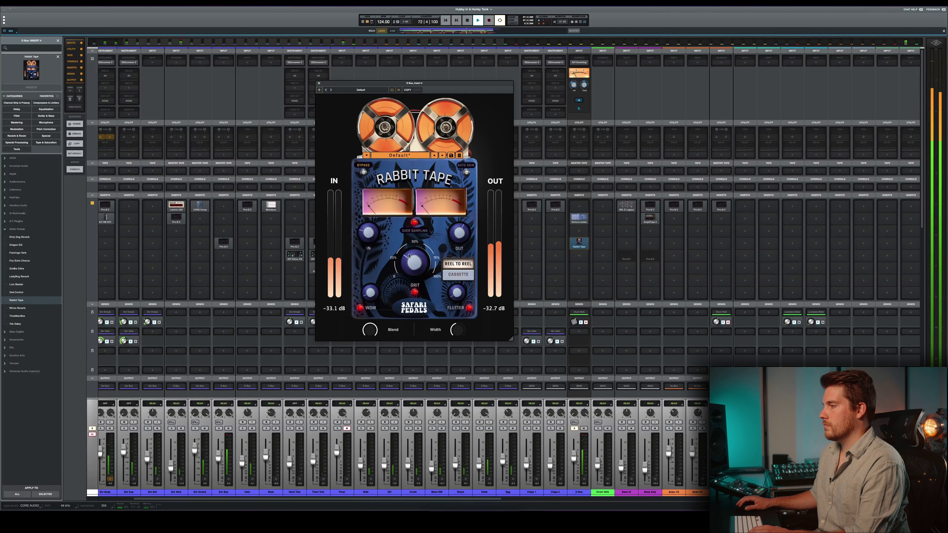
# - Raise the Rabbit Tape's Width to 100% while the soloed drums play
pyautogui.press('space')
pyautogui.moveTo(459, 332)
pyautogui.press('space')
pyautogui.moveTo(458, 332); pyautogui.dragTo(468, 278)
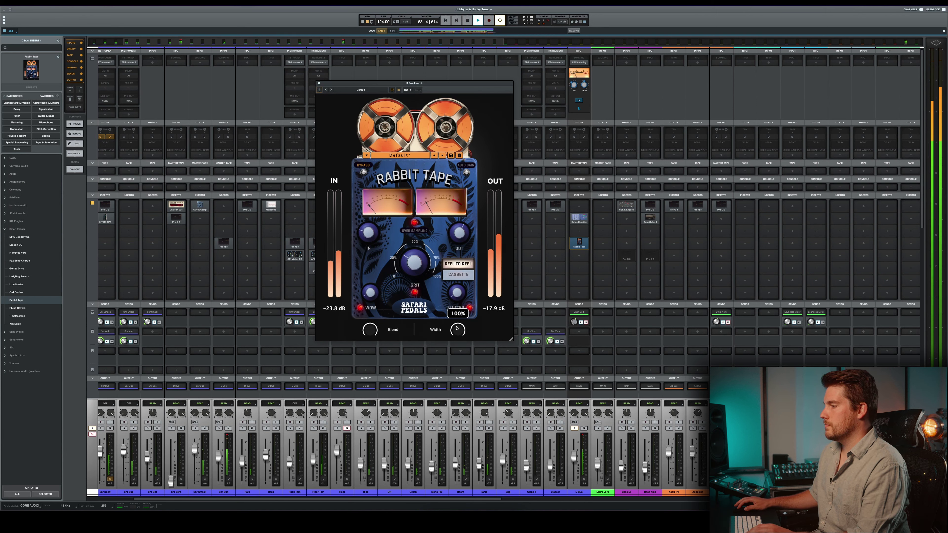
pyautogui.moveTo(457, 329); pyautogui.dragTo(467, 288)
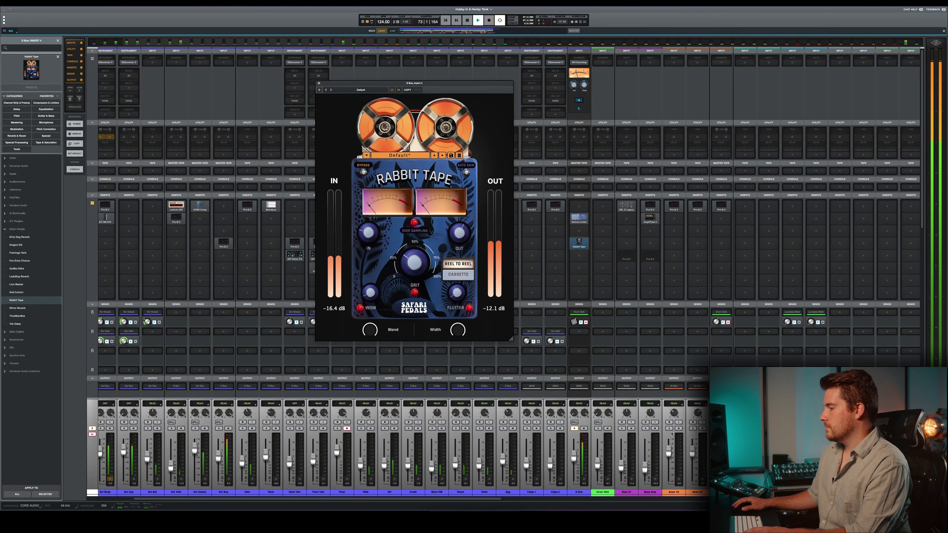
pyautogui.press('space')
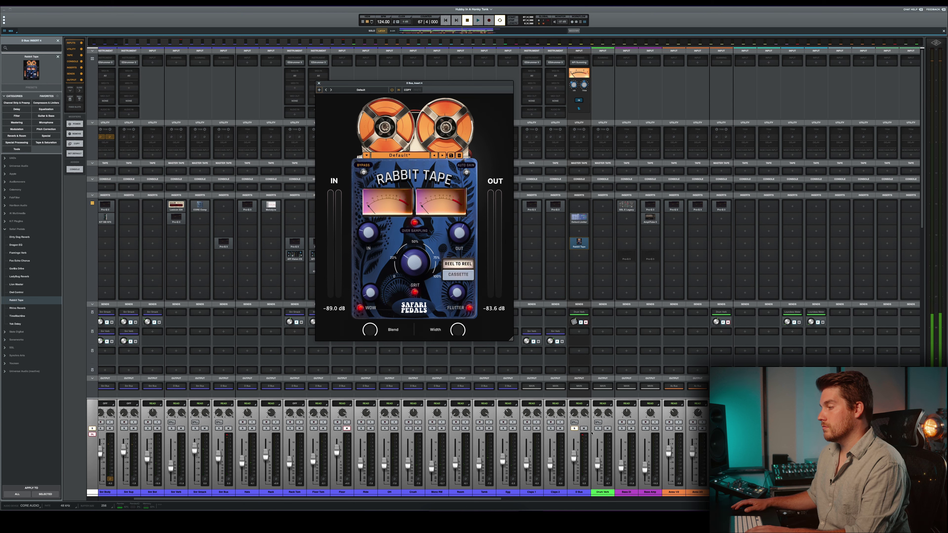
# - Unsolo the drum bus, raise the Rabbit Tape's output to about 5.4 dB, and readjust its Width in the full mix
pyautogui.click(574, 429)
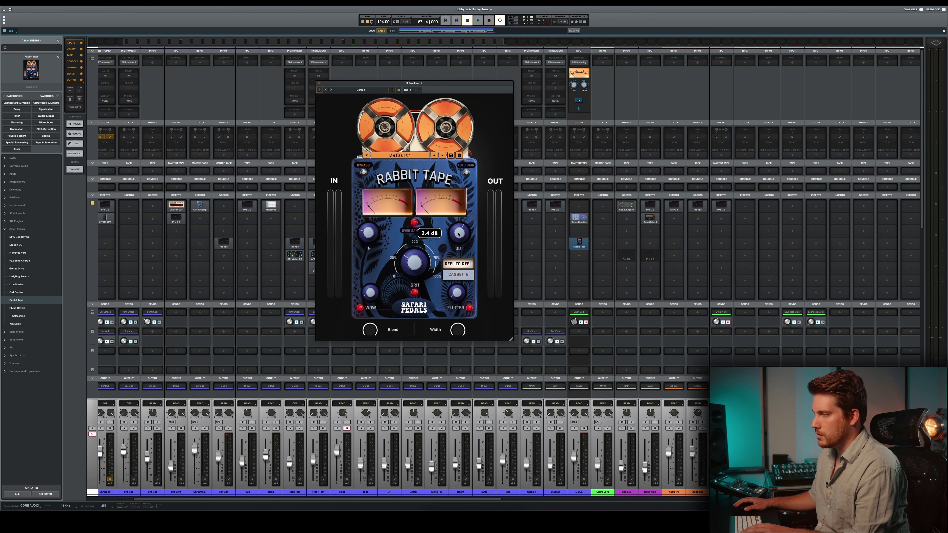
pyautogui.press('space')
pyautogui.moveTo(459, 234); pyautogui.dragTo(461, 223)
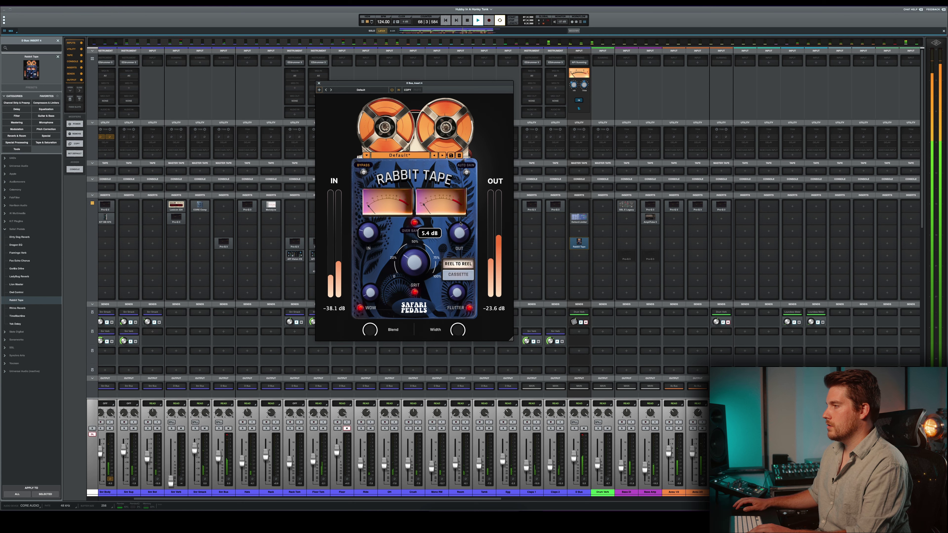
pyautogui.moveTo(461, 239); pyautogui.dragTo(461, 232)
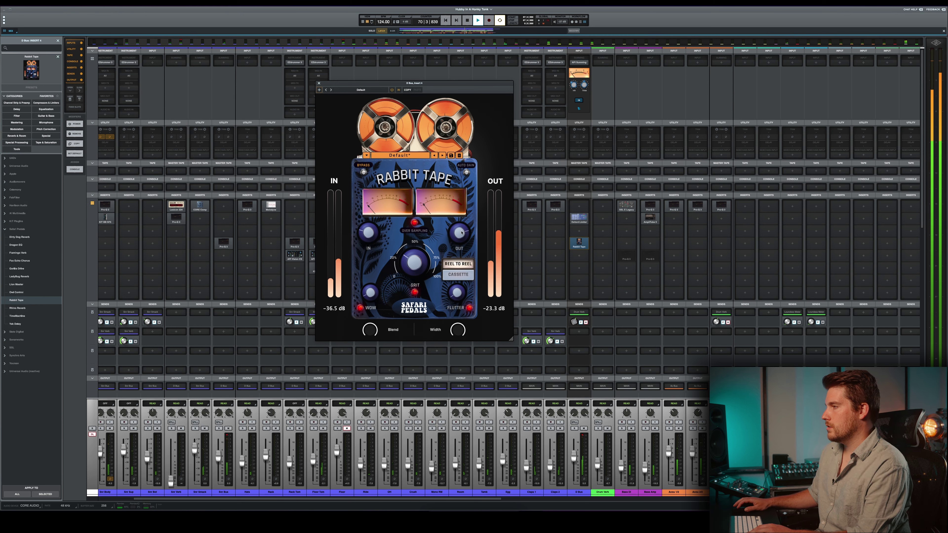
pyautogui.moveTo(455, 334)
pyautogui.moveTo(456, 334)
pyautogui.mouseDown()
pyautogui.moveTo(442, 420)
pyautogui.moveTo(458, 333)
pyautogui.mouseUp()
pyautogui.press('space')
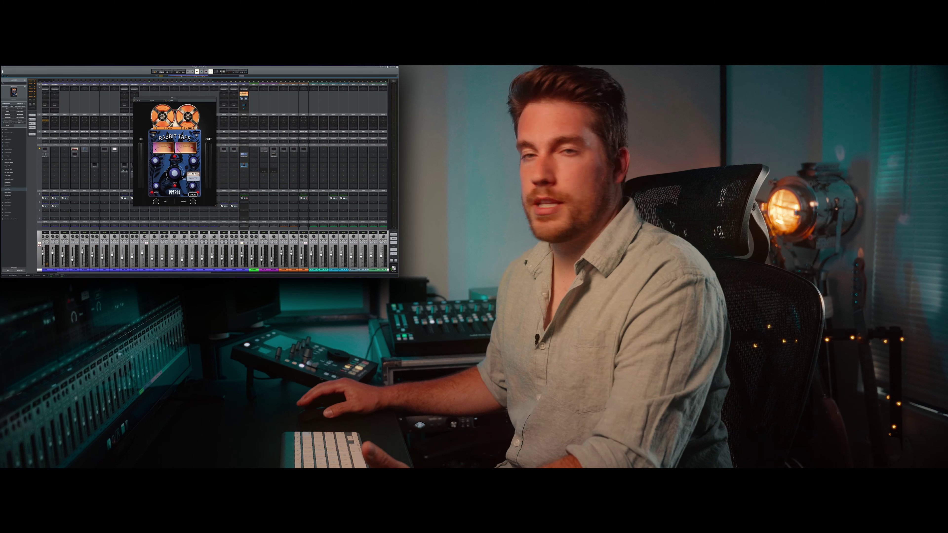
# - Step through the drum bus's Owl Control modes Smooth, Pump, Lofi and Mixbus, finishing on Lofi
pyautogui.moveTo(194, 202)
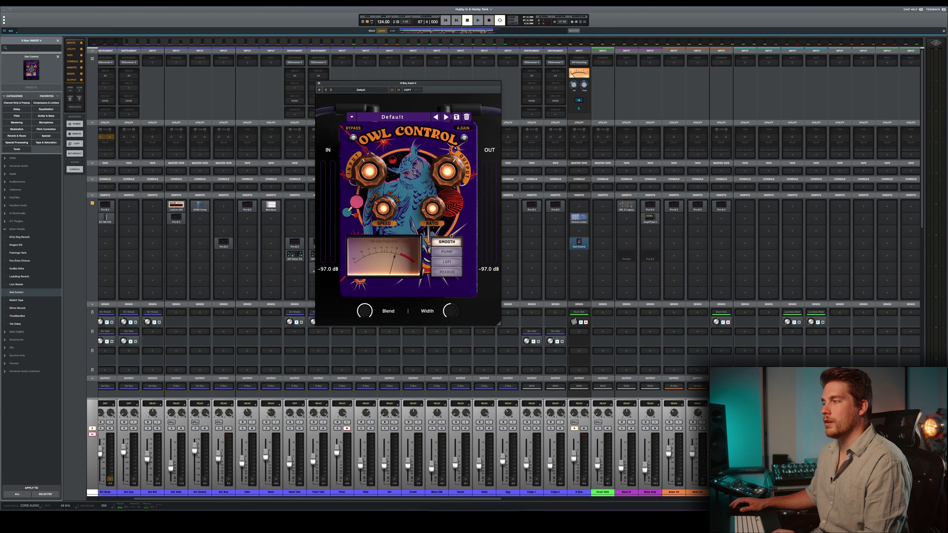
pyautogui.click(452, 252)
pyautogui.click(450, 262)
pyautogui.click(449, 271)
pyautogui.click(451, 263)
pyautogui.click(450, 253)
pyautogui.click(450, 242)
pyautogui.click(450, 253)
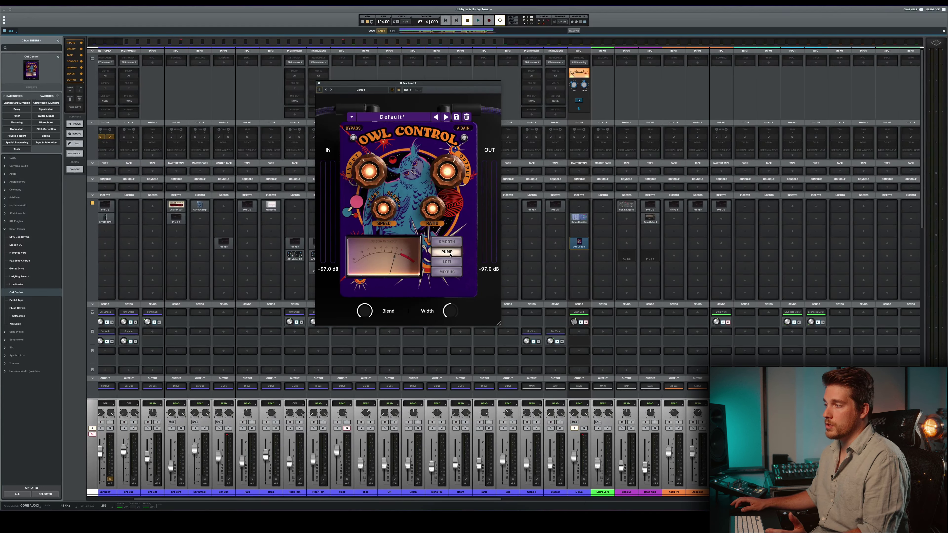
pyautogui.click(450, 263)
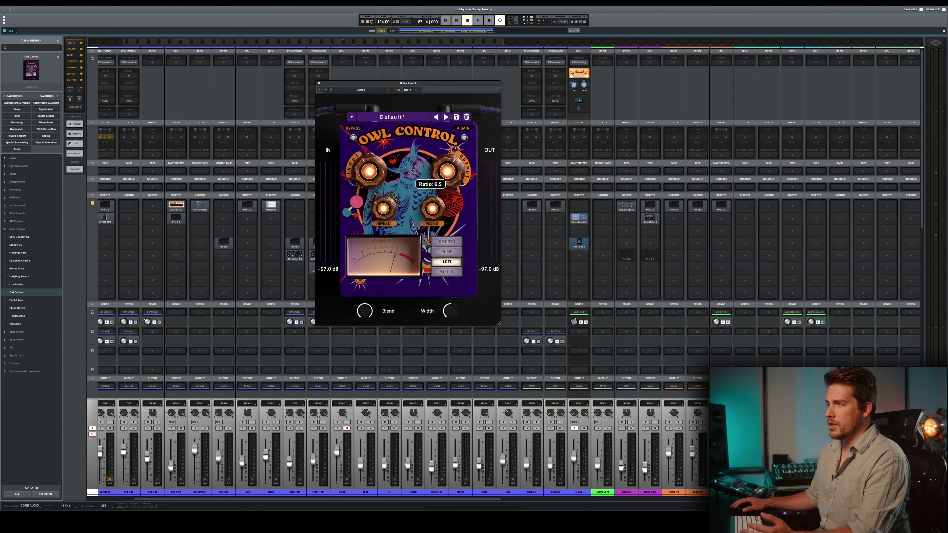
# - With Owl Control in Smooth mode at ratio 2.0, set its input gain to about 2.2 dB and raise its Width
pyautogui.press('space')
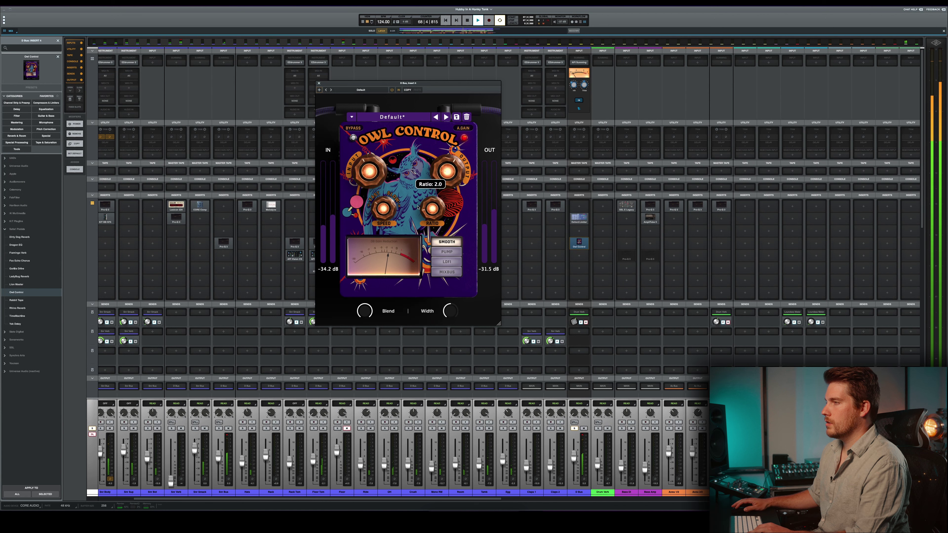
pyautogui.moveTo(381, 180); pyautogui.dragTo(381, 173)
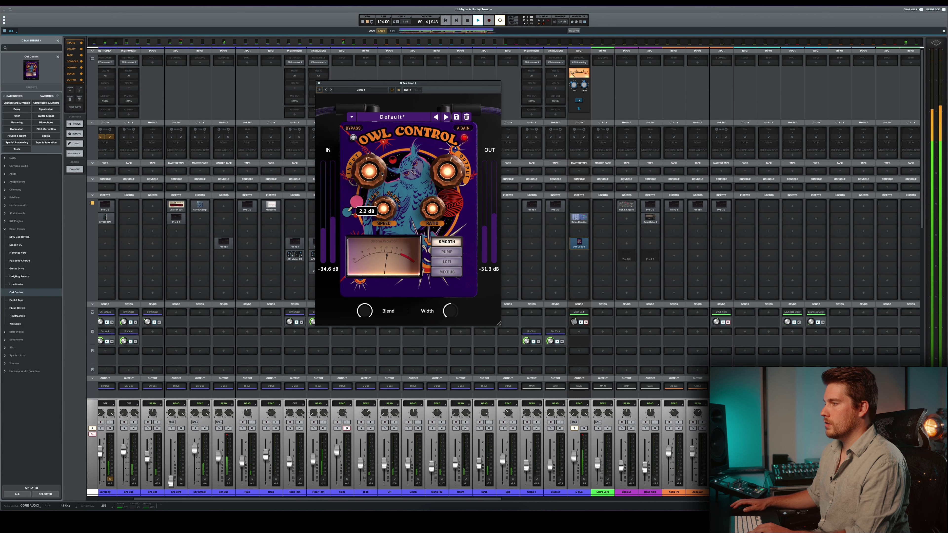
pyautogui.moveTo(455, 308)
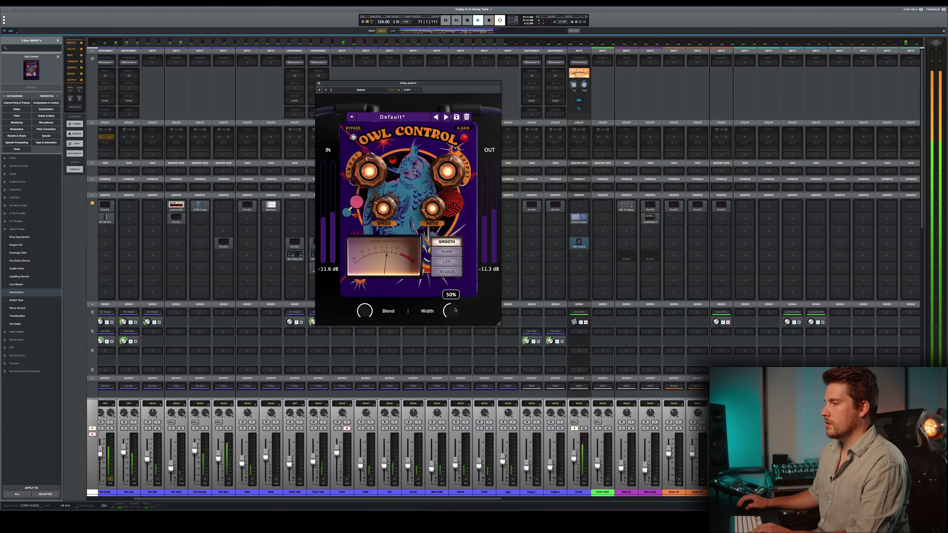
pyautogui.moveTo(454, 316); pyautogui.dragTo(461, 272)
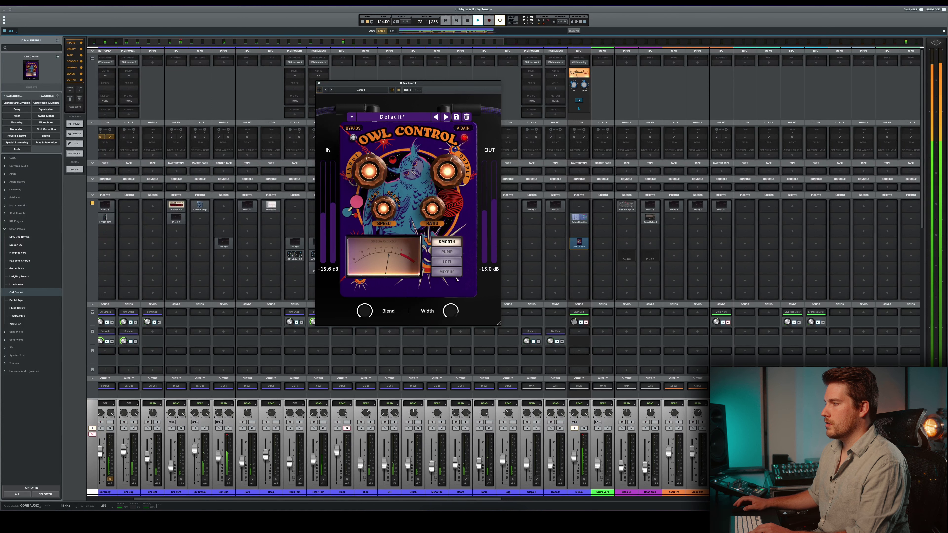
# - Switch Owl Control to Pump mode and adjust its Speed while the soloed drums play
pyautogui.click(452, 253)
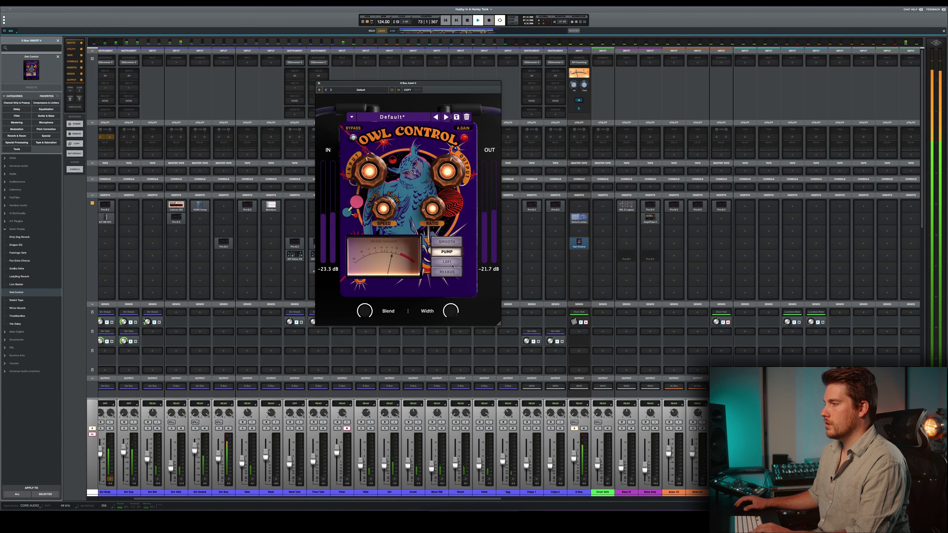
pyautogui.moveTo(393, 211)
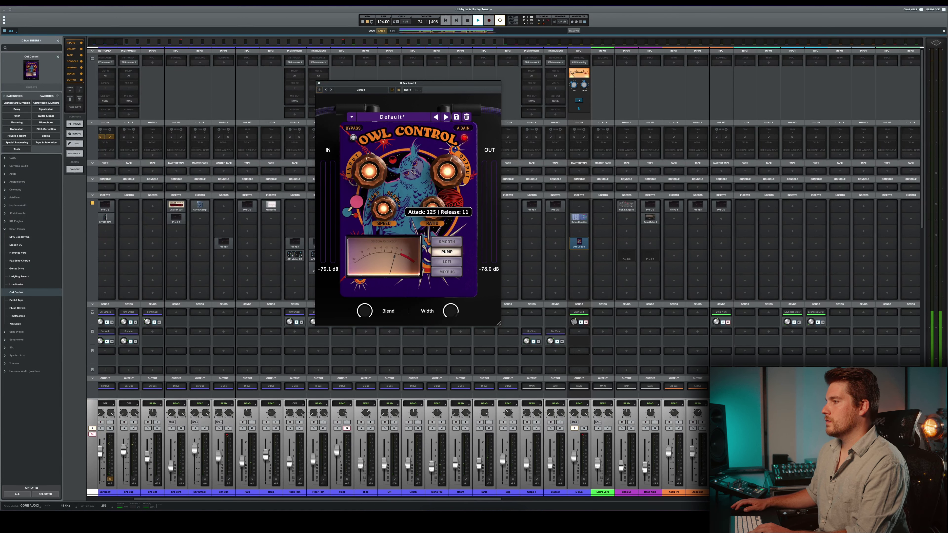
pyautogui.moveTo(385, 202); pyautogui.dragTo(385, 208)
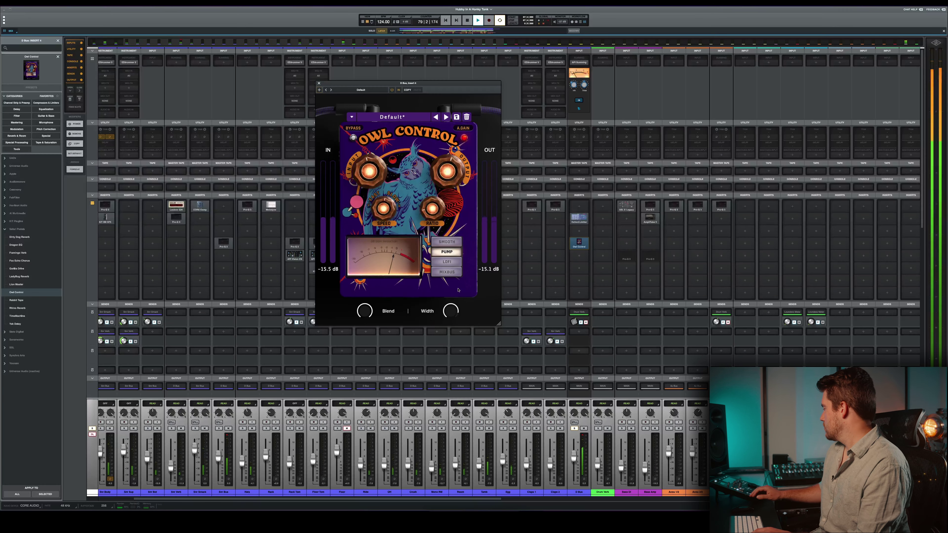
# - Bring the drum bus back into view in the mixer and unsolo it while the song plays
pyautogui.hscroll(10, 458, 289)
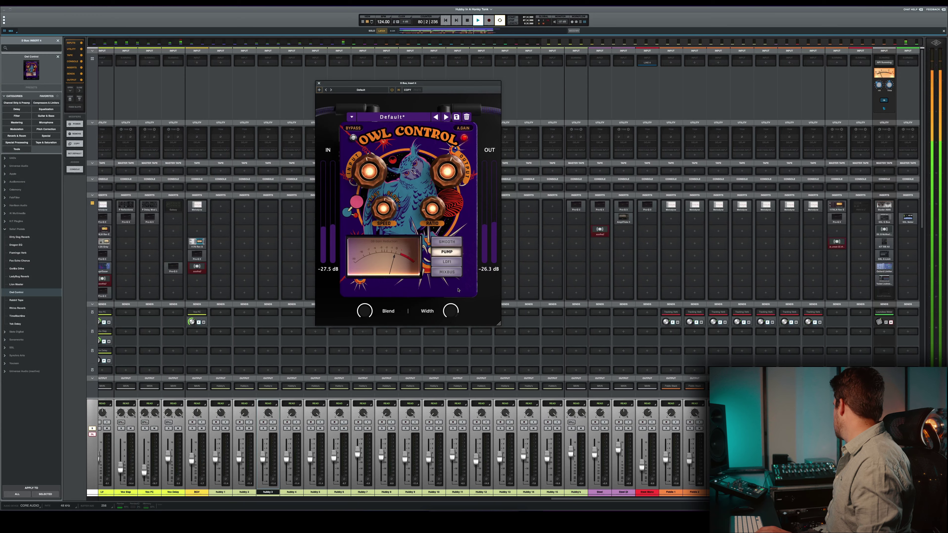
pyautogui.hscroll(-10, 459, 290)
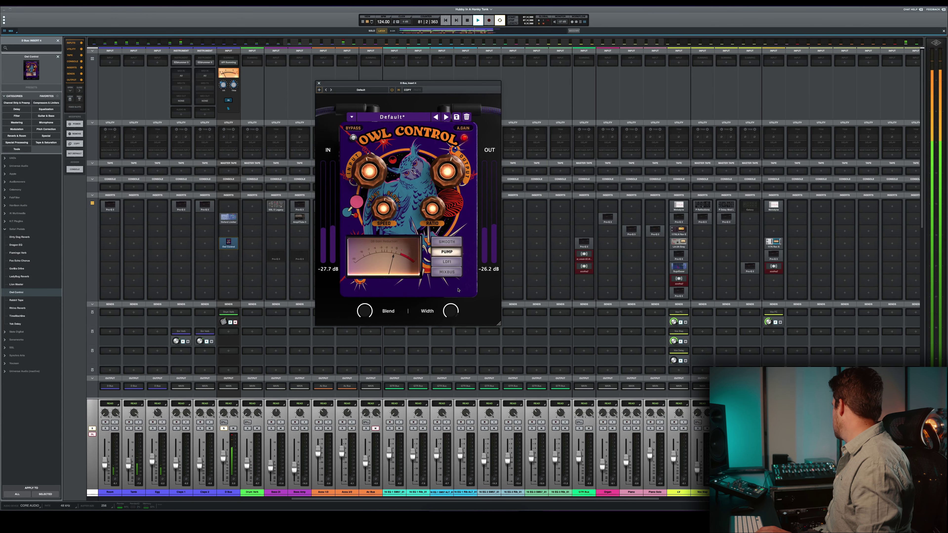
pyautogui.hscroll(-5, 458, 289)
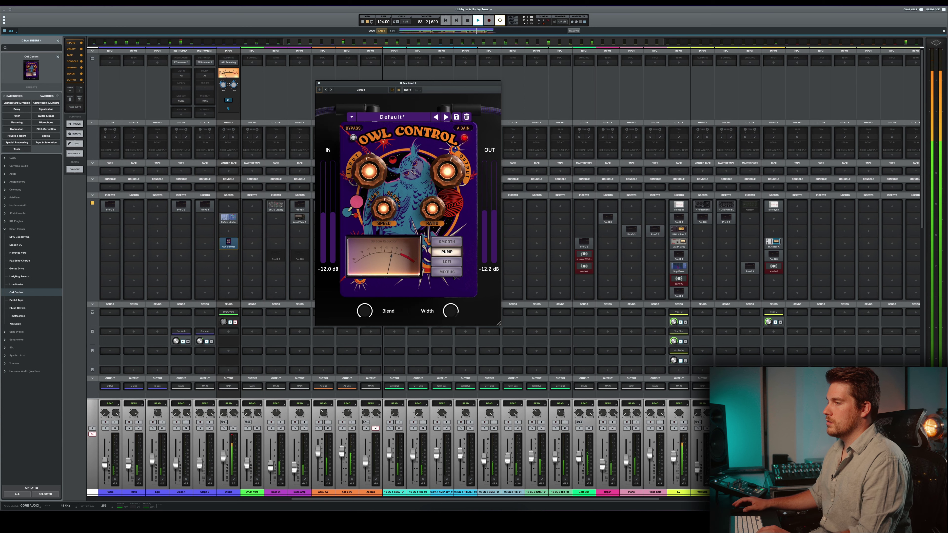
# - Compare Owl Control's Lofi and Mixbus modes on the drum bus during playback, then stop and return to Smooth mode
pyautogui.click(450, 264)
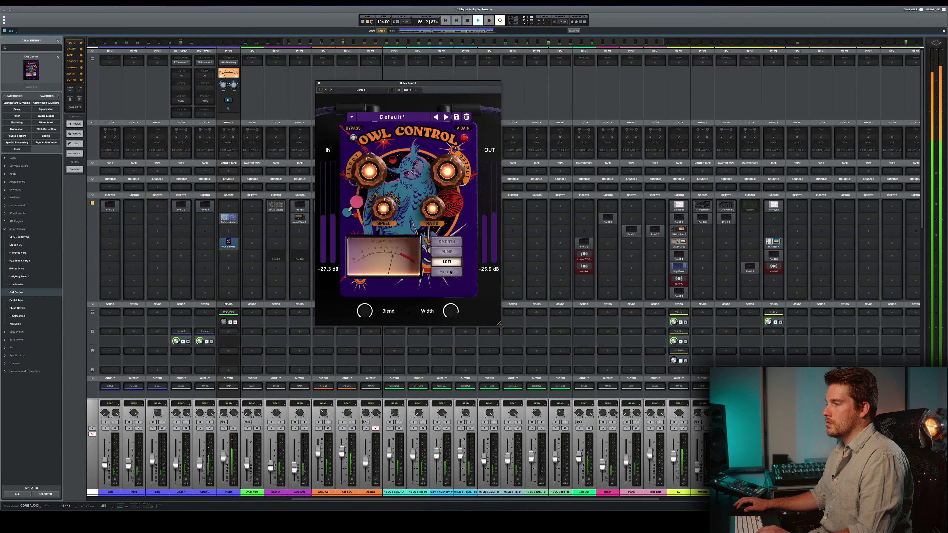
pyautogui.click(451, 272)
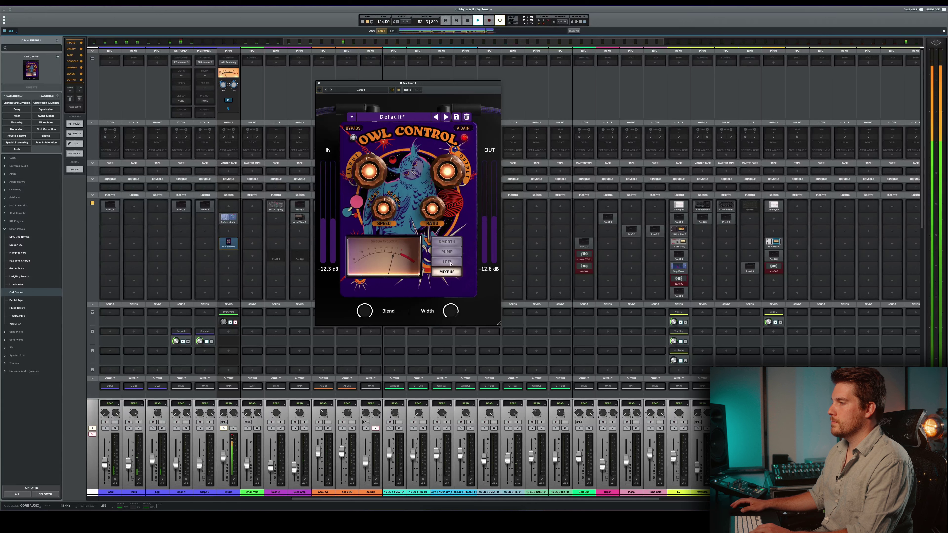
pyautogui.press('space')
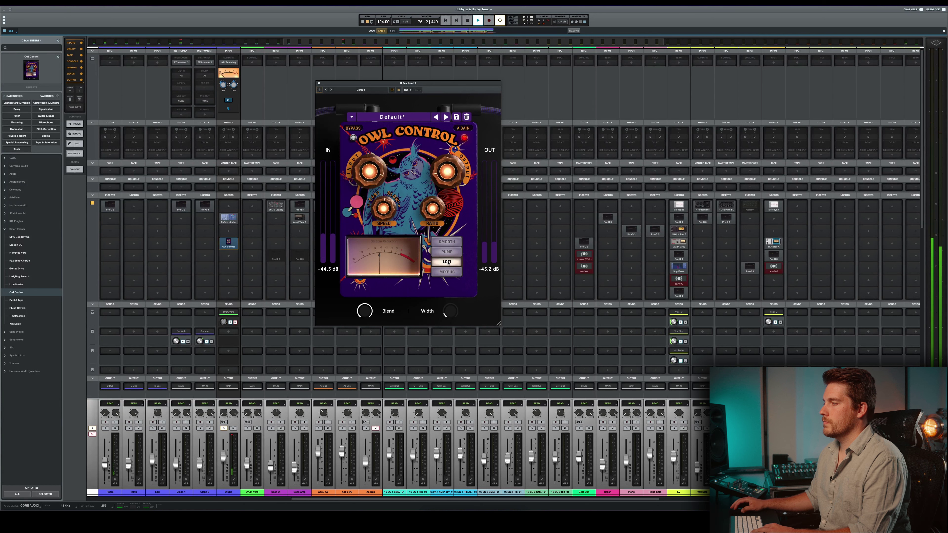
pyautogui.click(447, 271)
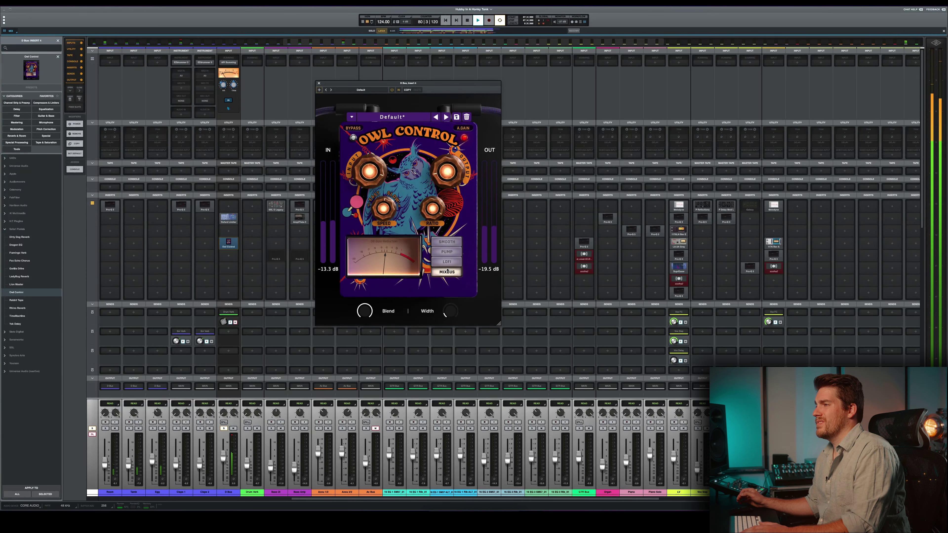
pyautogui.press('space')
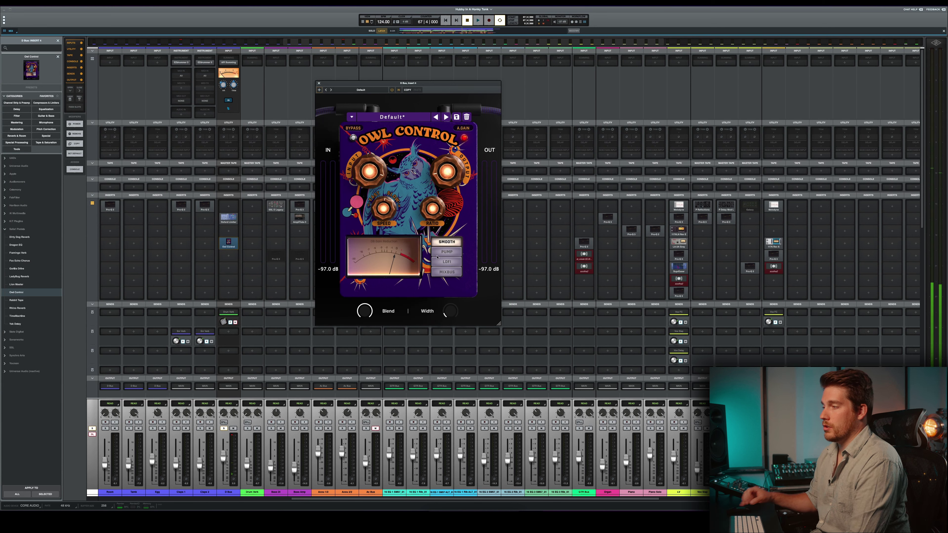
pyautogui.click(446, 242)
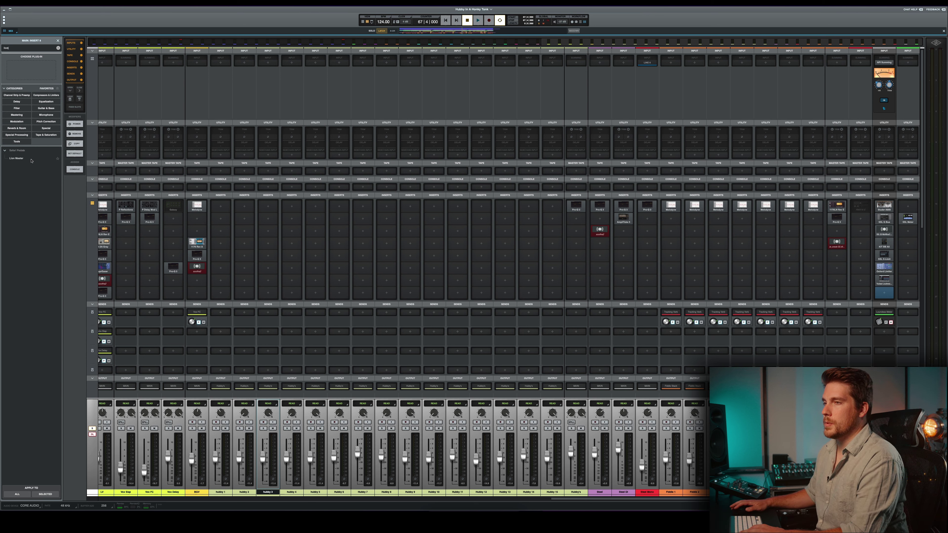
# - Insert Lion Master on the main output, then enlarge its window and move it to the middle of the mixer
pyautogui.click(31, 161)
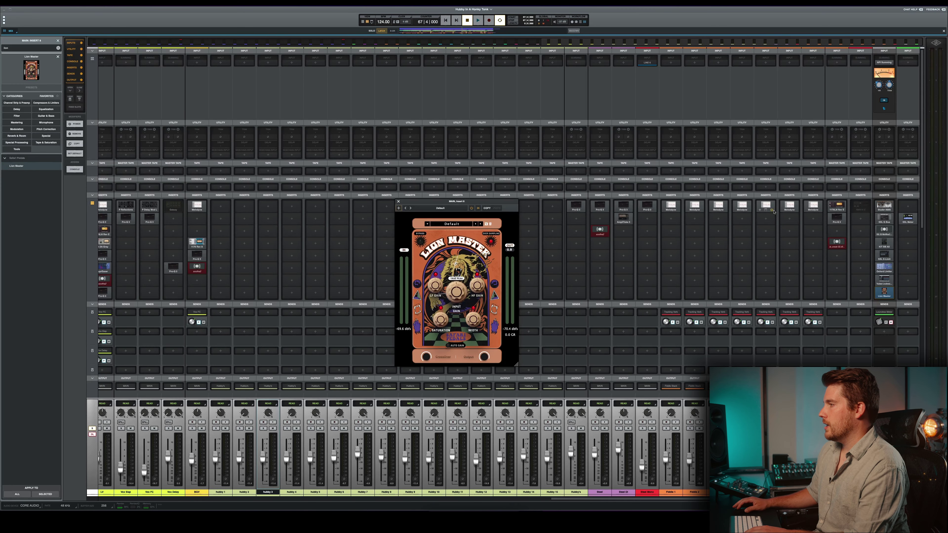
pyautogui.moveTo(515, 365); pyautogui.dragTo(565, 427)
pyautogui.moveTo(524, 207); pyautogui.dragTo(494, 112)
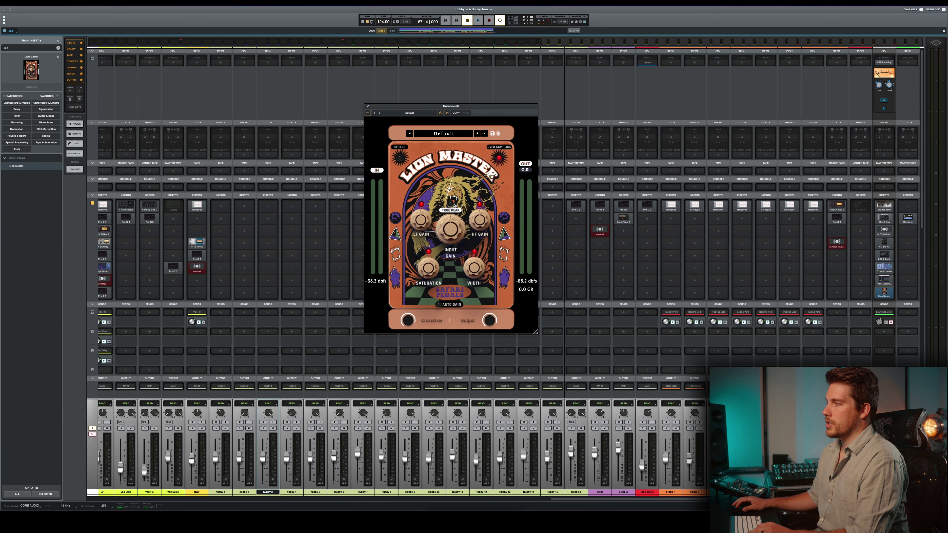
# - Turn on Lion Master's Auto Gain and adjust its input gain as the song starts playing
pyautogui.moveTo(451, 205); pyautogui.dragTo(459, 235)
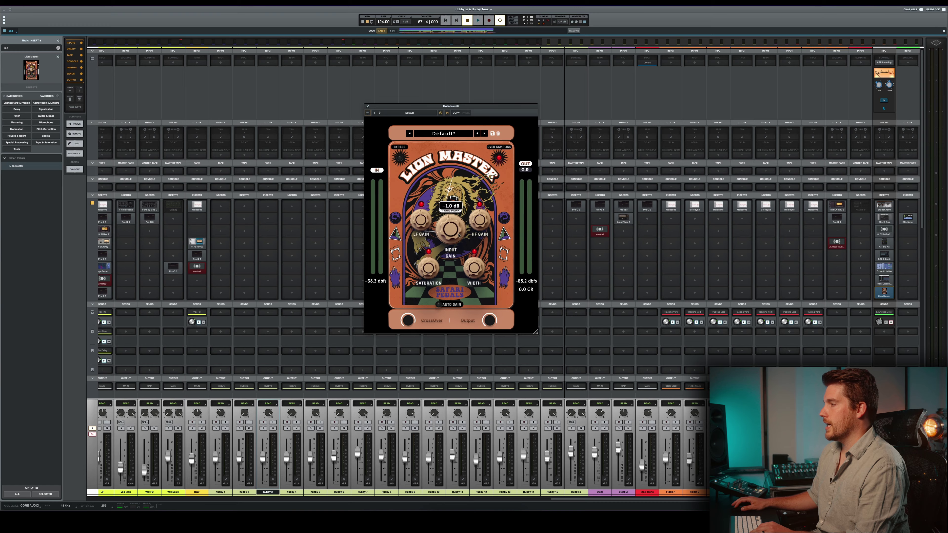
pyautogui.hscroll(-15, 658, 339)
pyautogui.hscroll(15, 658, 340)
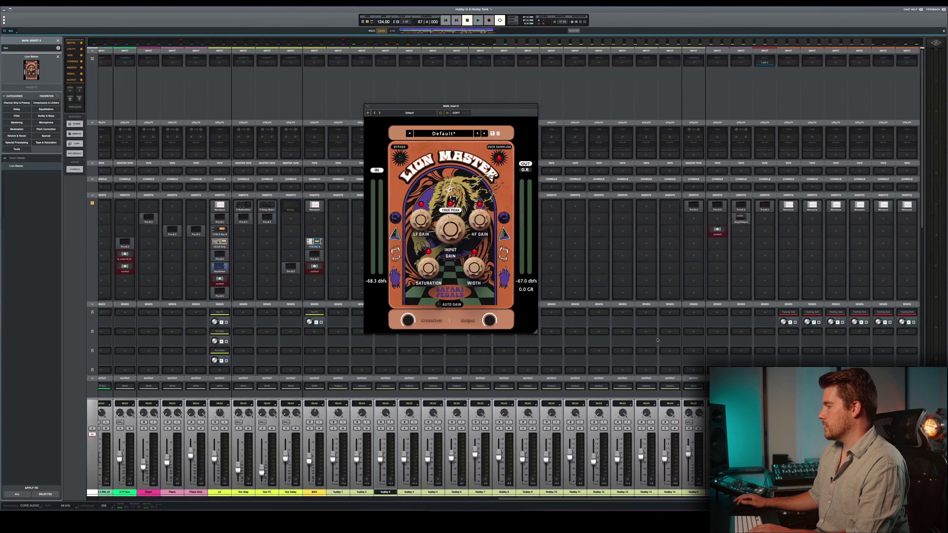
pyautogui.hscroll(-3, 658, 339)
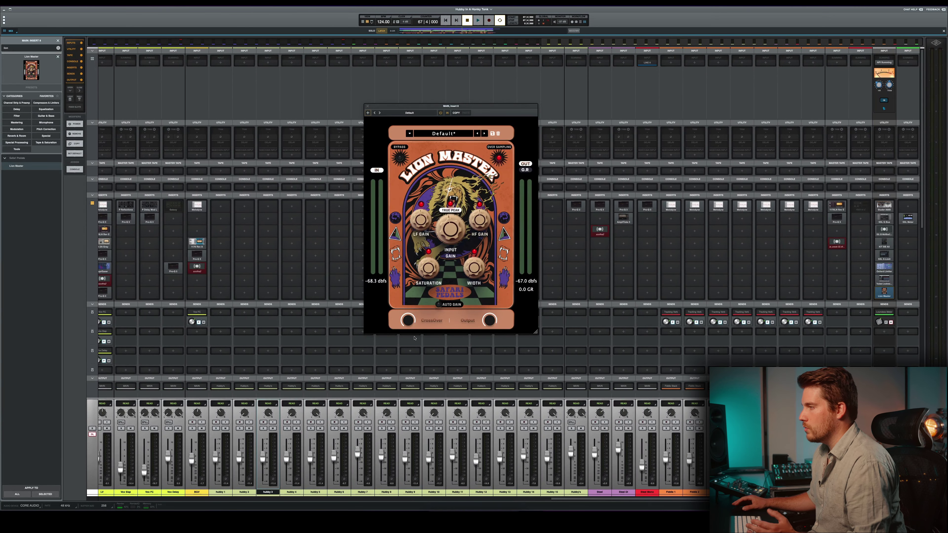
pyautogui.moveTo(415, 321)
pyautogui.moveTo(453, 231)
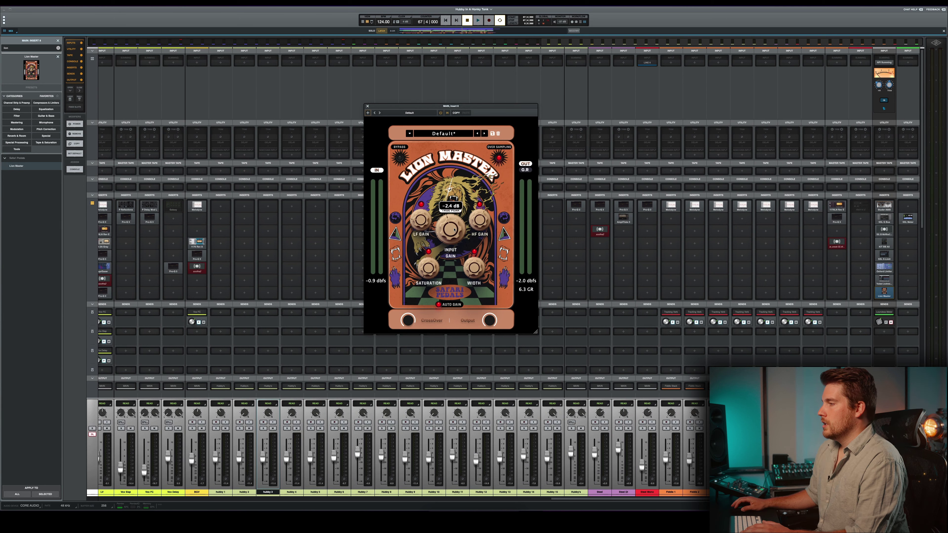
pyautogui.press('space')
pyautogui.moveTo(453, 232); pyautogui.dragTo(451, 221)
# - Set Lion Master's LF Gain to about 0.7 dB and adjust its HF Gain while the song plays
pyautogui.moveTo(417, 217)
pyautogui.moveTo(419, 212); pyautogui.dragTo(418, 209)
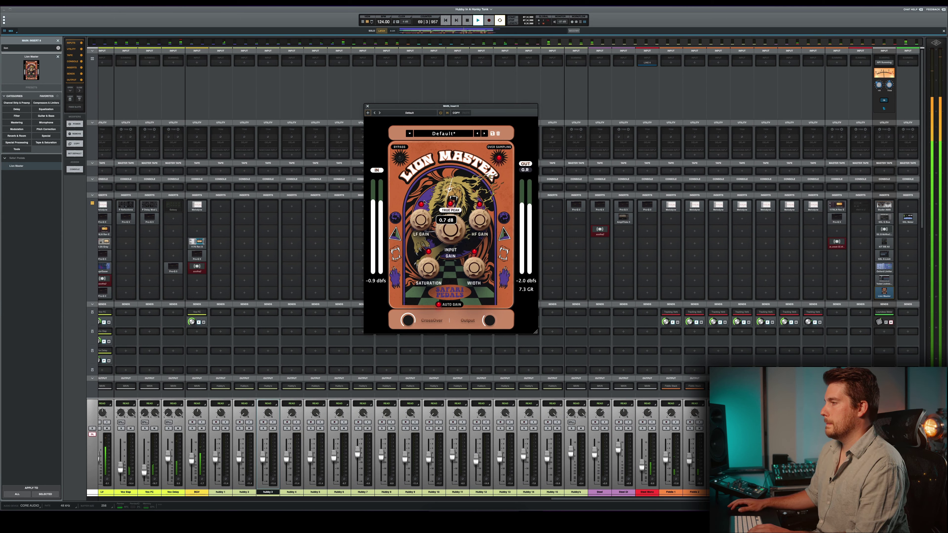
pyautogui.moveTo(476, 219)
pyautogui.moveTo(475, 218); pyautogui.dragTo(474, 227)
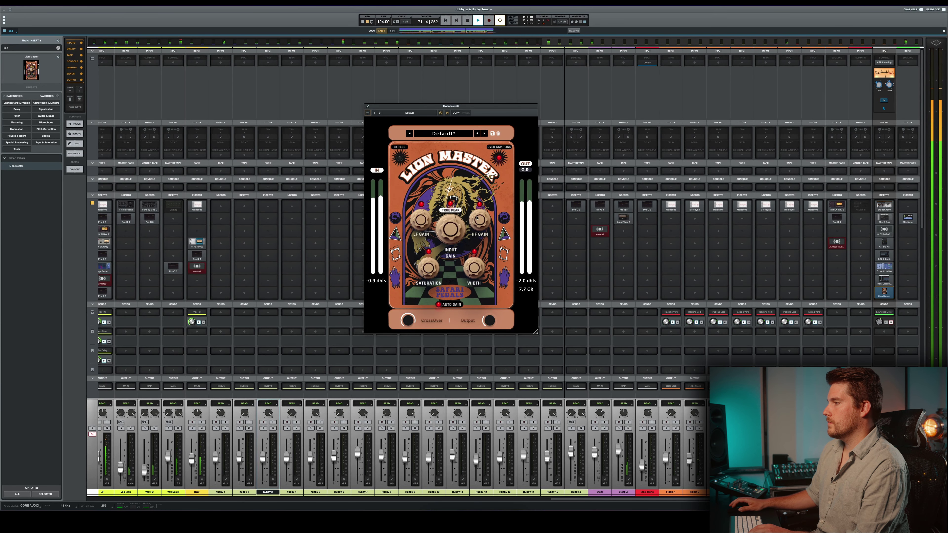
pyautogui.hscroll(-5, 545, 335)
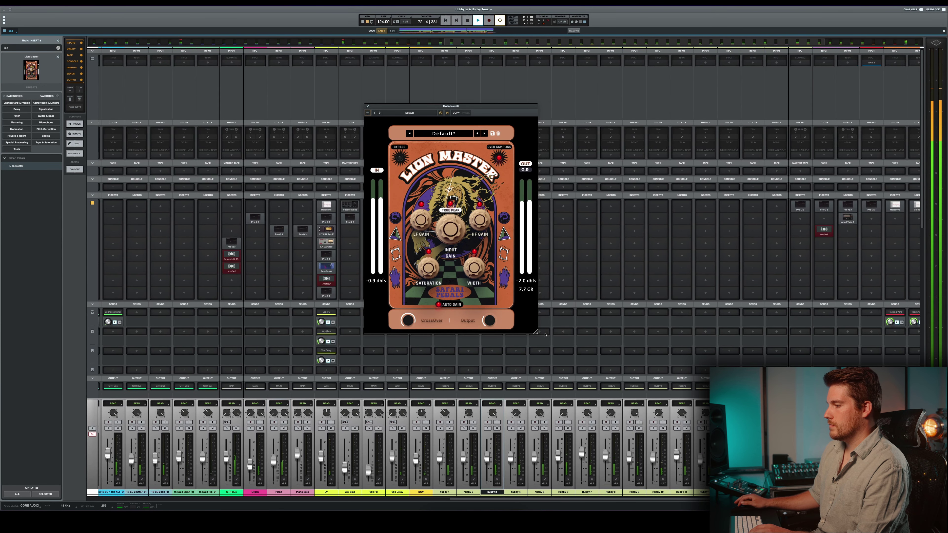
pyautogui.hscroll(4, 545, 335)
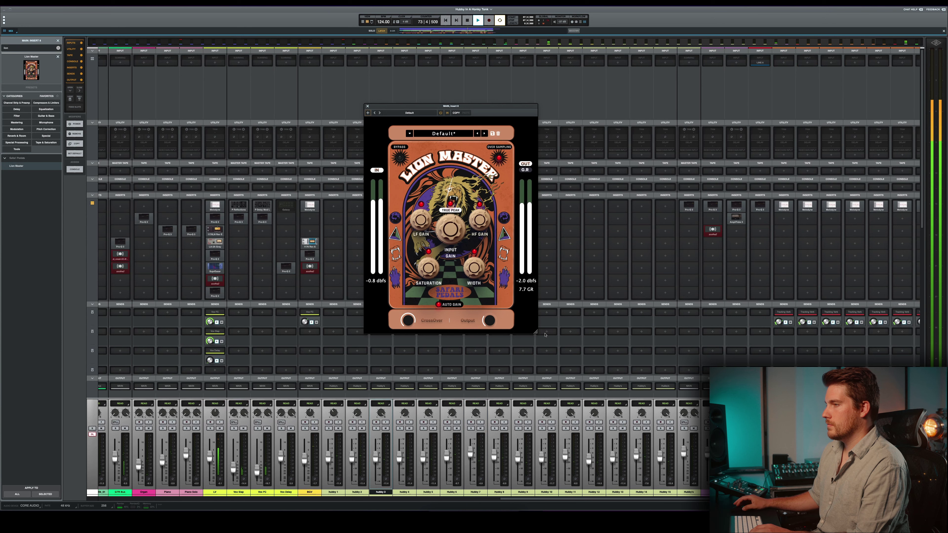
# - Adjust Lion Master's Saturation and input gain while the full mix plays
pyautogui.moveTo(433, 271); pyautogui.dragTo(483, 235)
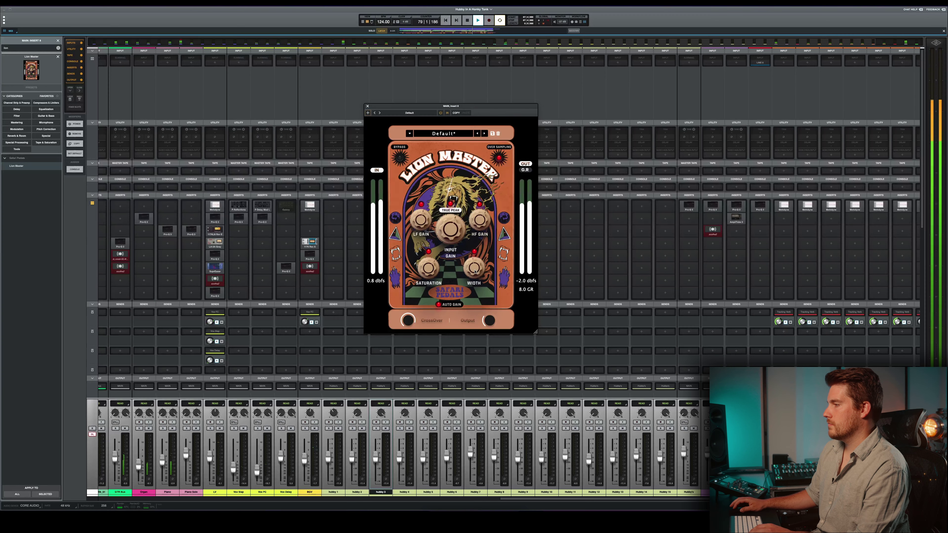
pyautogui.moveTo(407, 324)
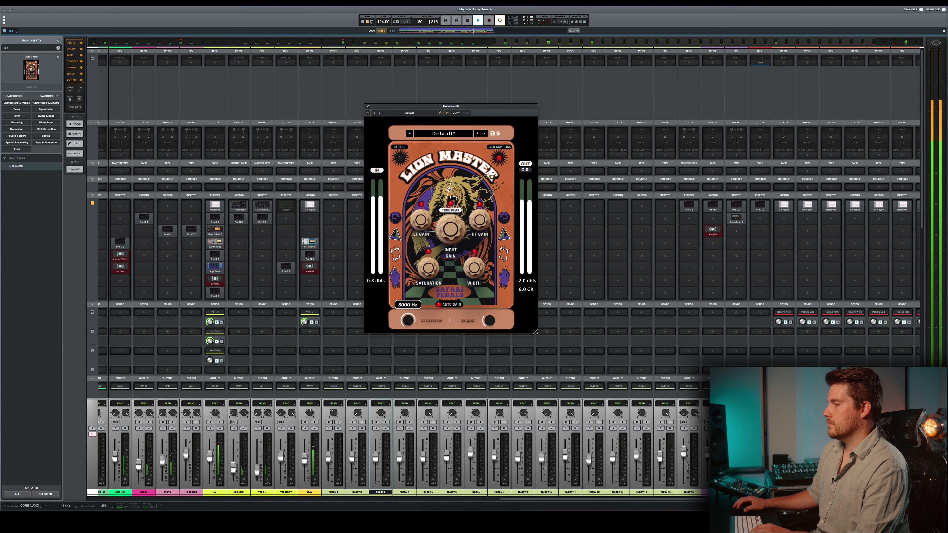
pyautogui.moveTo(419, 222)
pyautogui.moveTo(458, 229)
pyautogui.moveTo(454, 230)
pyautogui.mouseDown()
pyautogui.moveTo(460, 212)
pyautogui.moveTo(455, 234)
pyautogui.mouseUp()
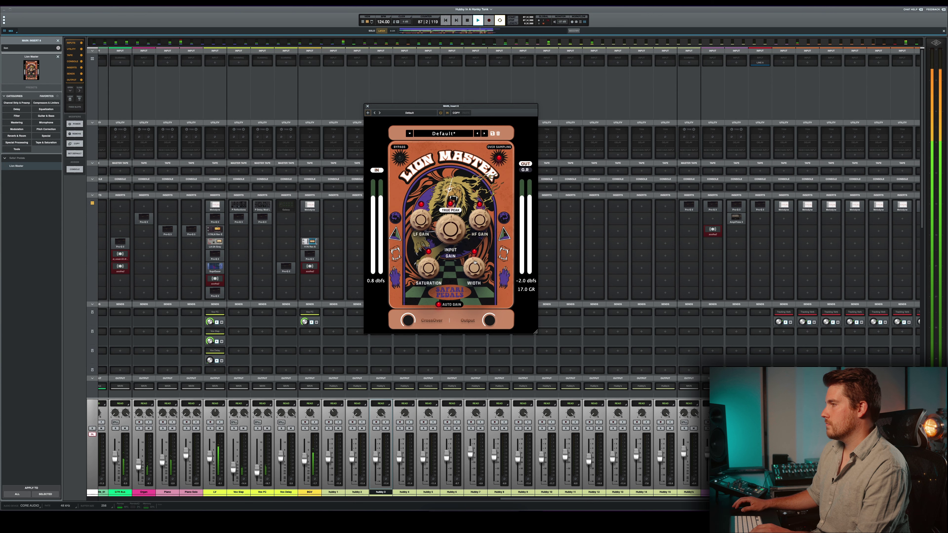
# - Turn off Lion Master's Auto Gain and raise its Output level, then stop playback
pyautogui.moveTo(489, 324)
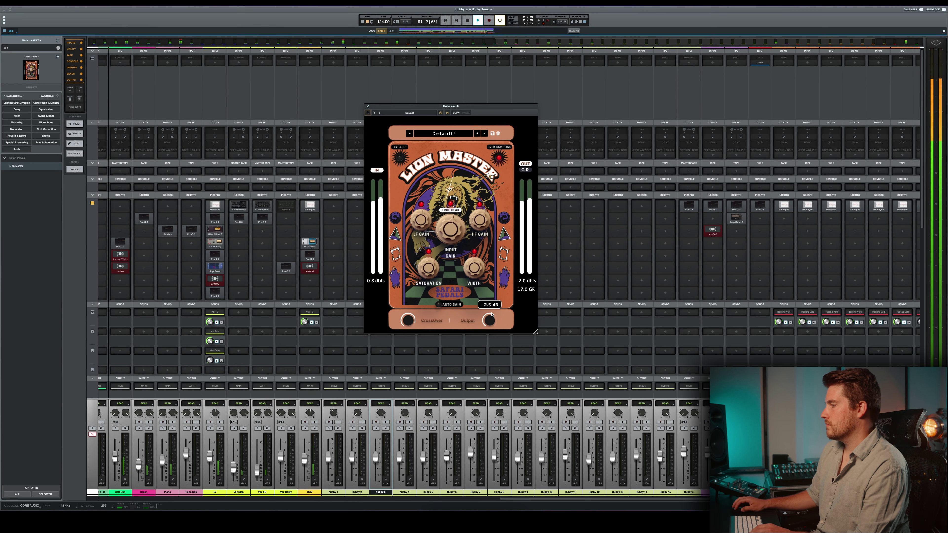
pyautogui.moveTo(493, 308); pyautogui.dragTo(495, 298)
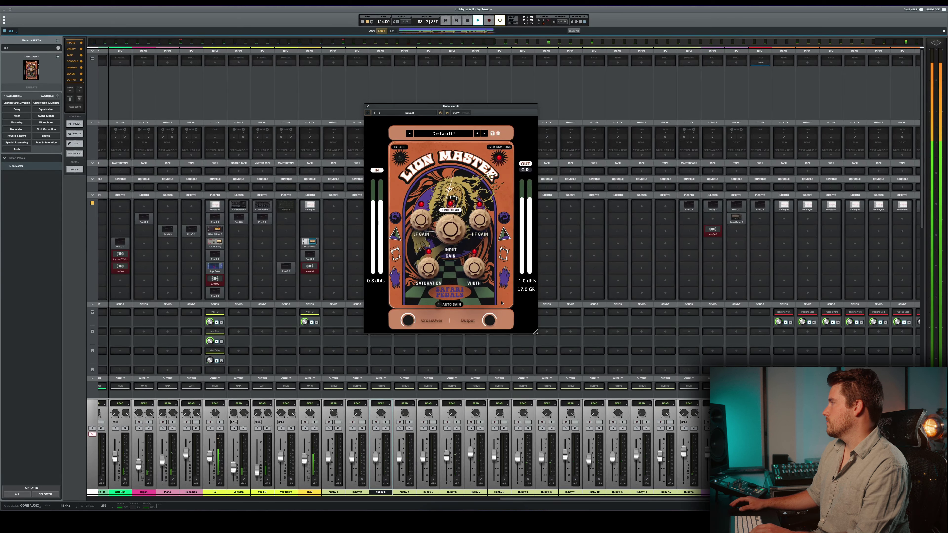
pyautogui.moveTo(460, 242)
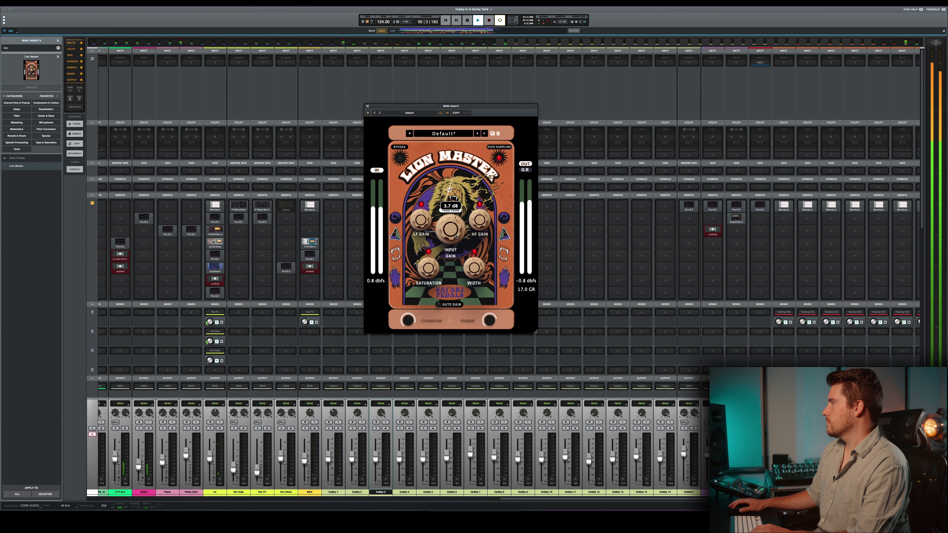
pyautogui.press('space')
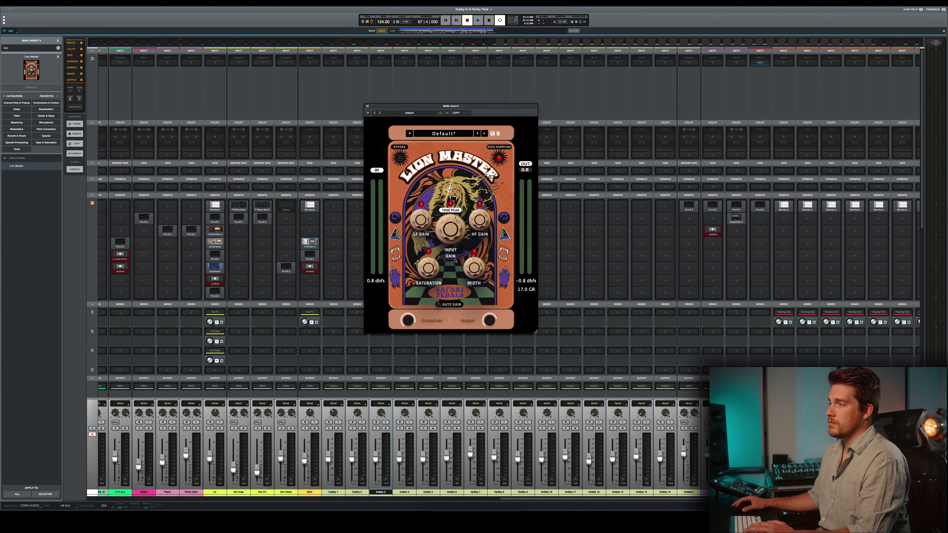
# - Replay the section and raise Lion Master's input gain to about 6.9 dB
pyautogui.press('space')
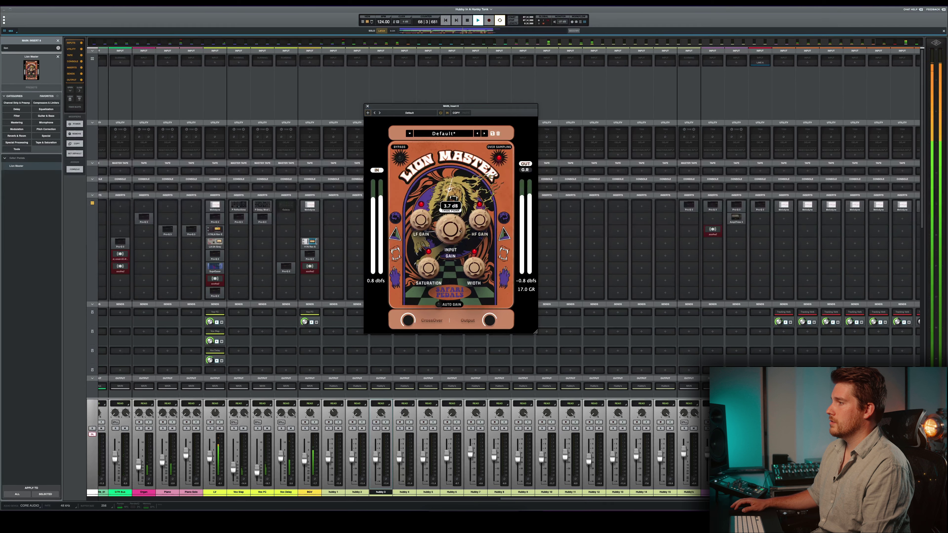
pyautogui.moveTo(457, 231); pyautogui.dragTo(458, 229)
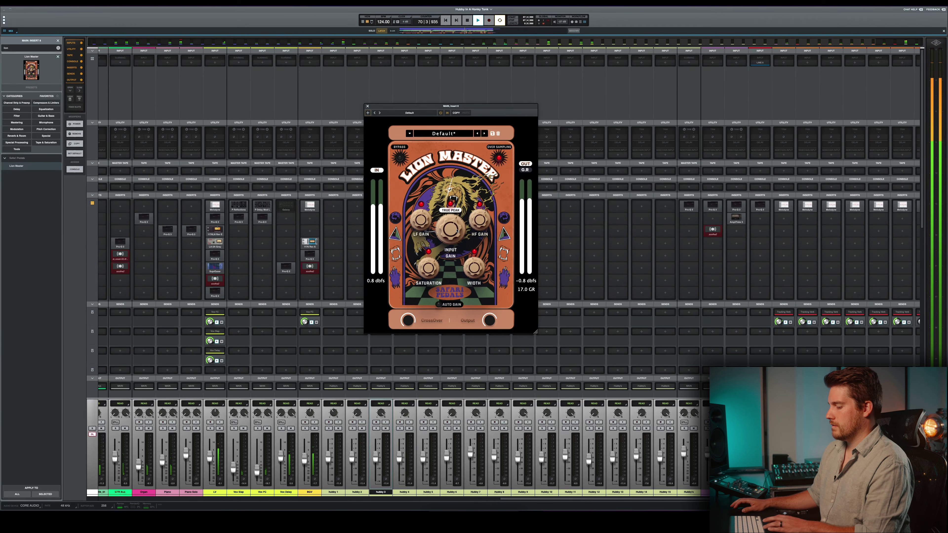
pyautogui.press('space')
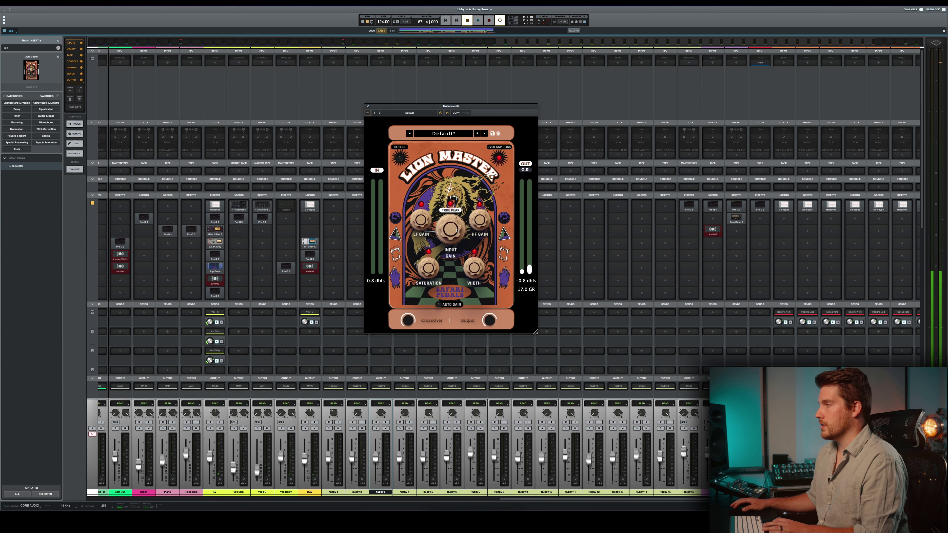
pyautogui.press('space')
pyautogui.moveTo(450, 229); pyautogui.dragTo(452, 223)
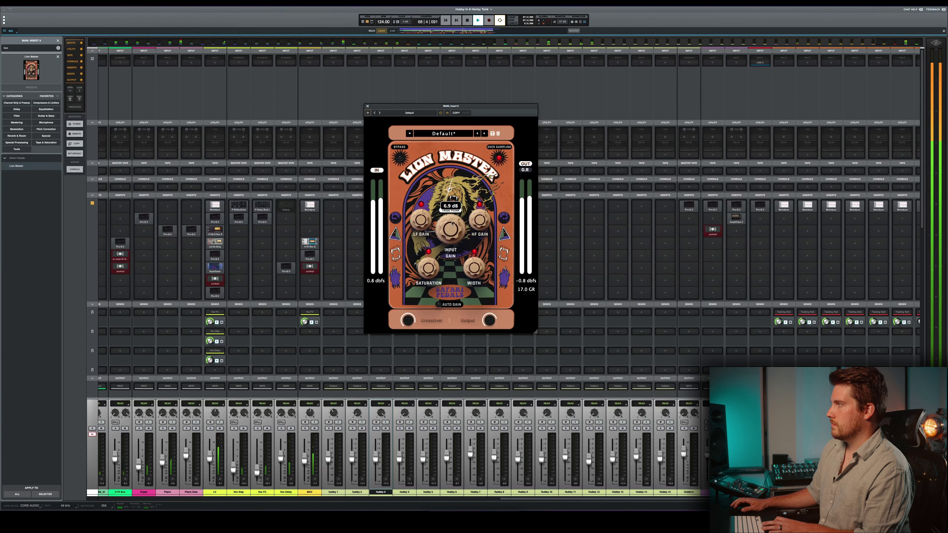
# - Adjust Lion Master's Saturation and raise its Output further during playback, then stop the song
pyautogui.moveTo(430, 268); pyautogui.dragTo(453, 224)
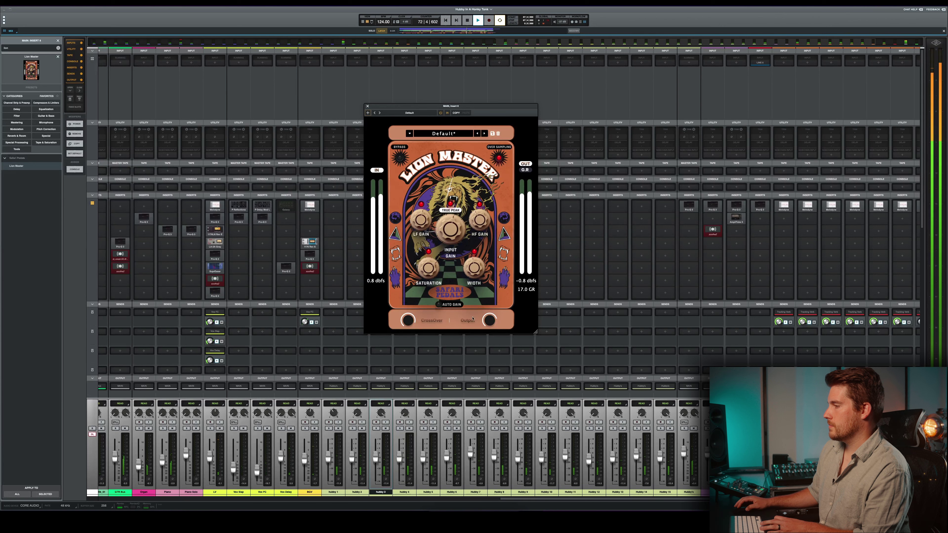
pyautogui.moveTo(498, 318)
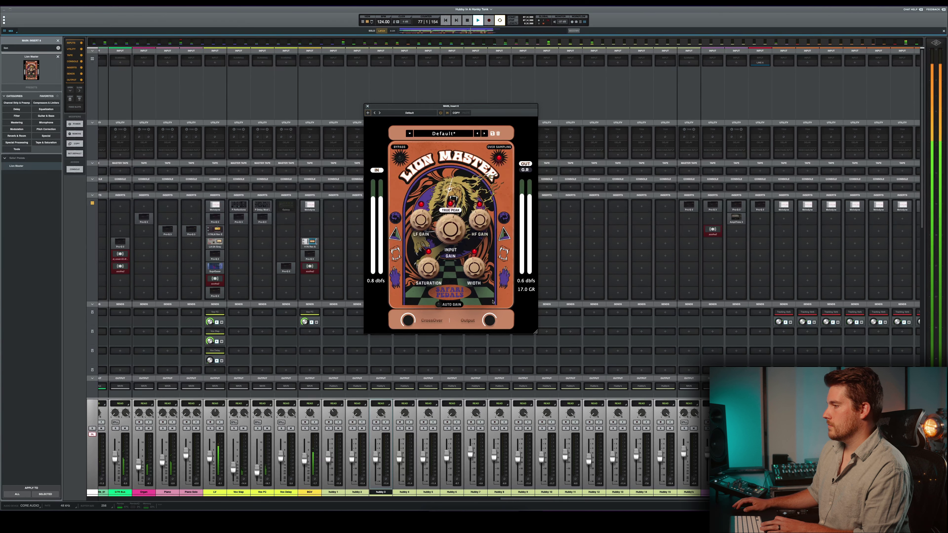
pyautogui.moveTo(430, 274)
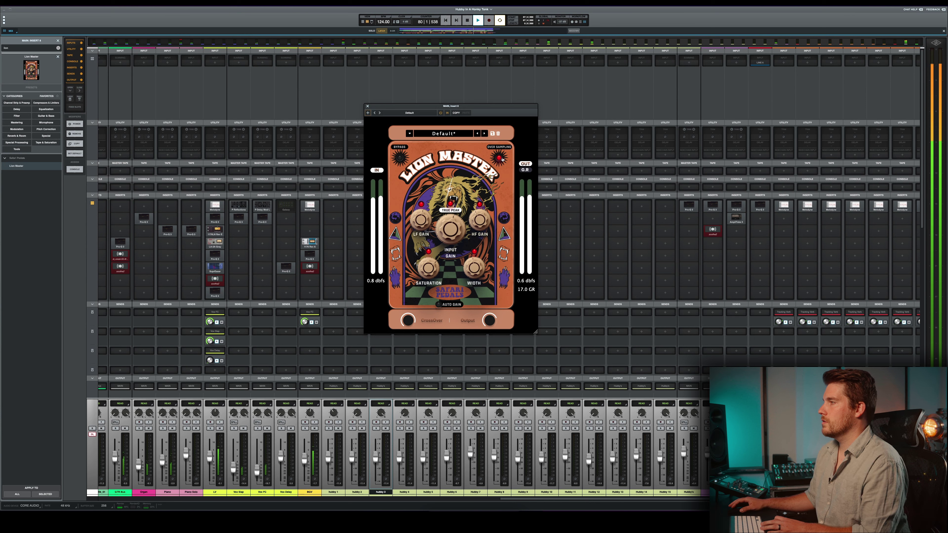
pyautogui.press('space')
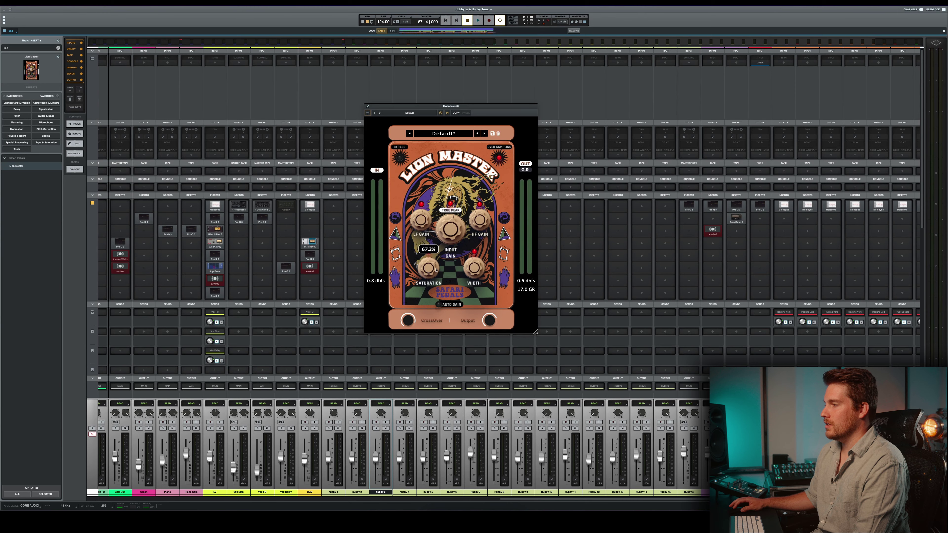
pyautogui.moveTo(183, 176); pyautogui.dragTo(184, 177)
pyautogui.moveTo(414, 223)
pyautogui.moveTo(490, 220)
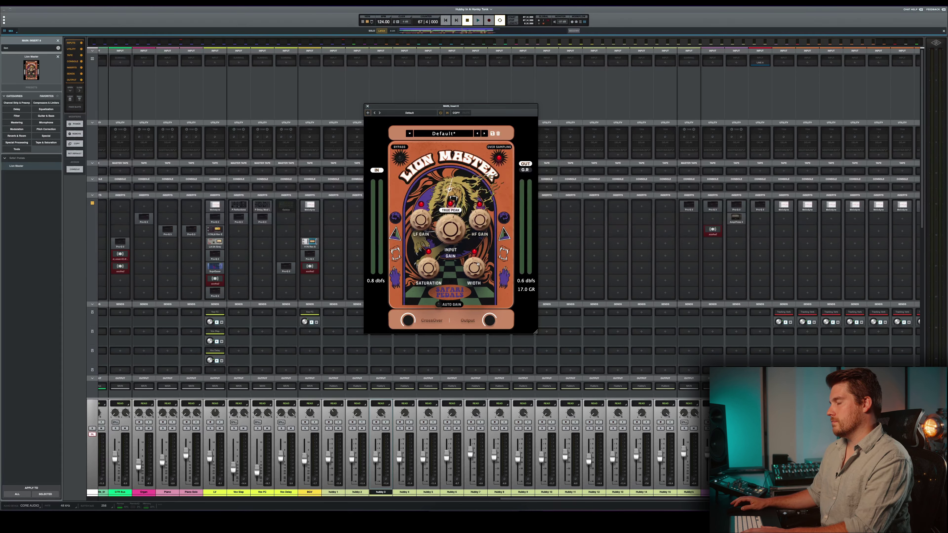
# - Play the full mix through Time Machine in 50's mode and raise Comp to about 0.76
pyautogui.moveTo(474, 273)
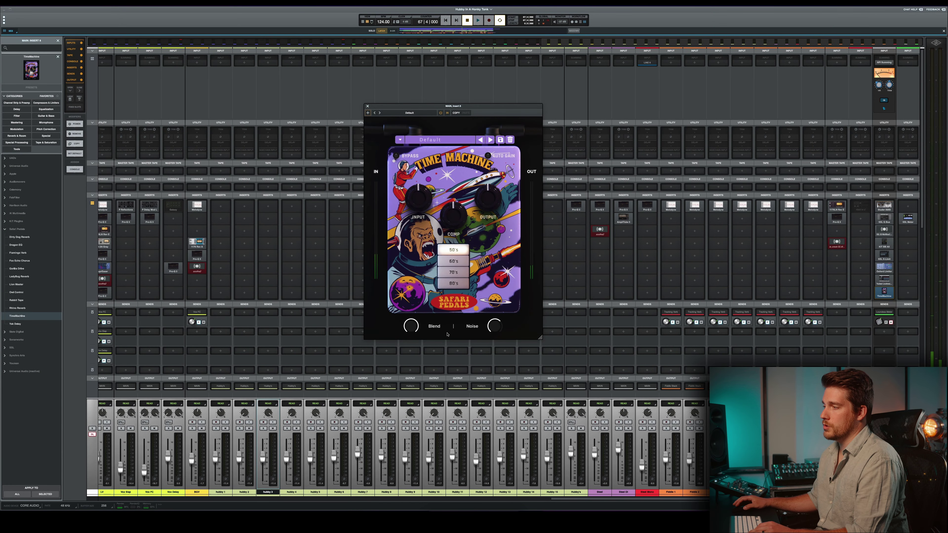
pyautogui.moveTo(493, 323)
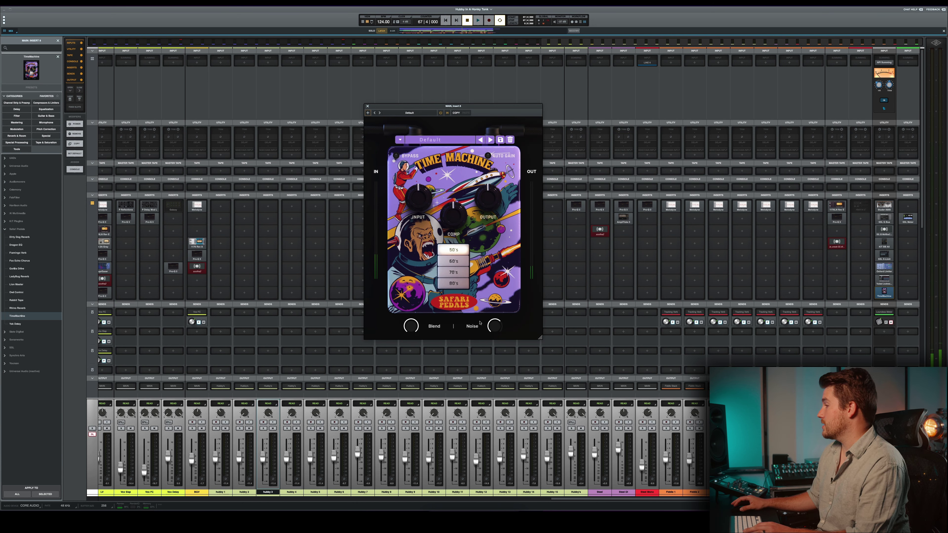
pyautogui.press('space')
pyautogui.moveTo(450, 226)
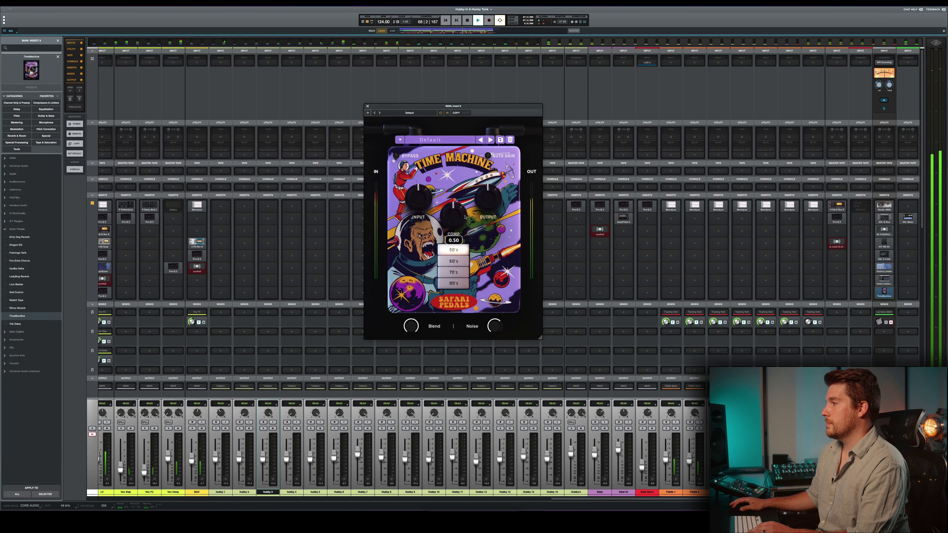
pyautogui.moveTo(451, 225); pyautogui.dragTo(466, 202)
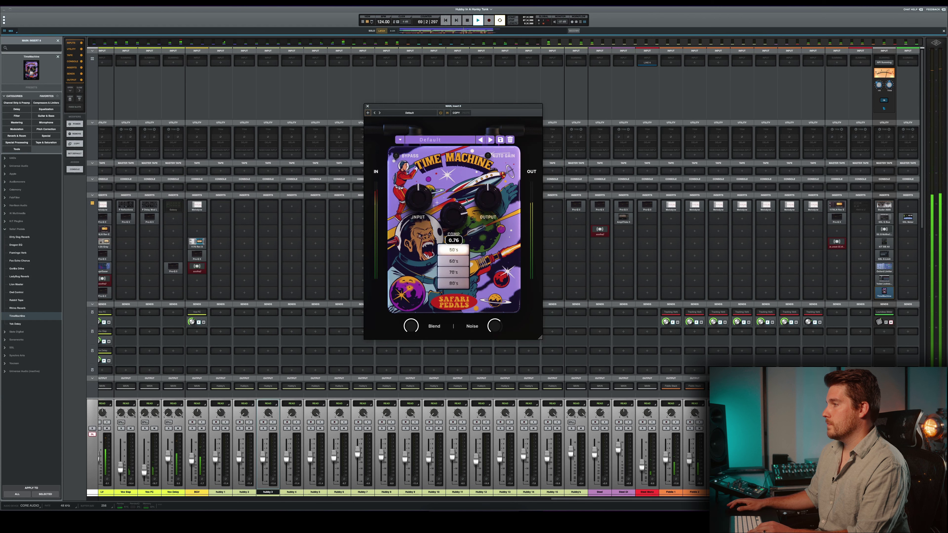
# - Audition Time Machine's 60's, 70's and 80's modes in turn while the mix plays
pyautogui.moveTo(501, 306)
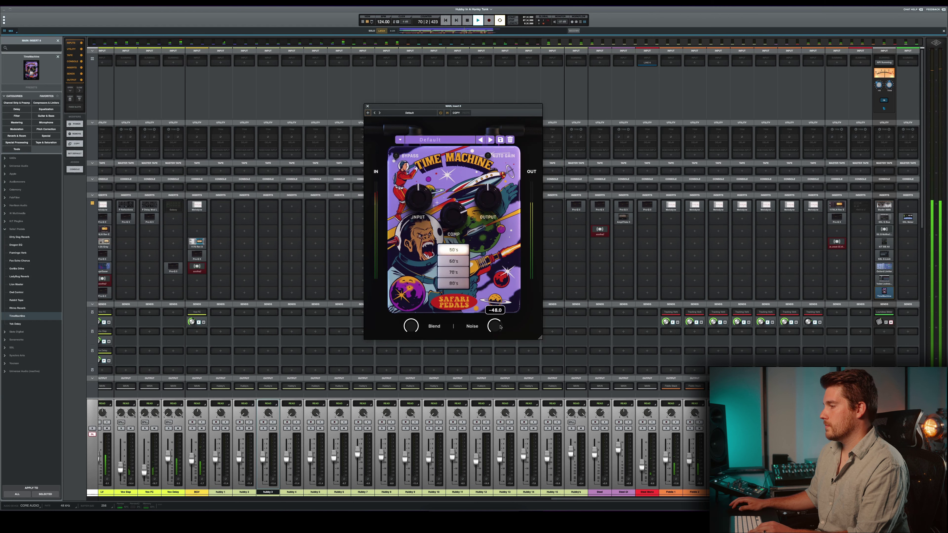
pyautogui.click(455, 262)
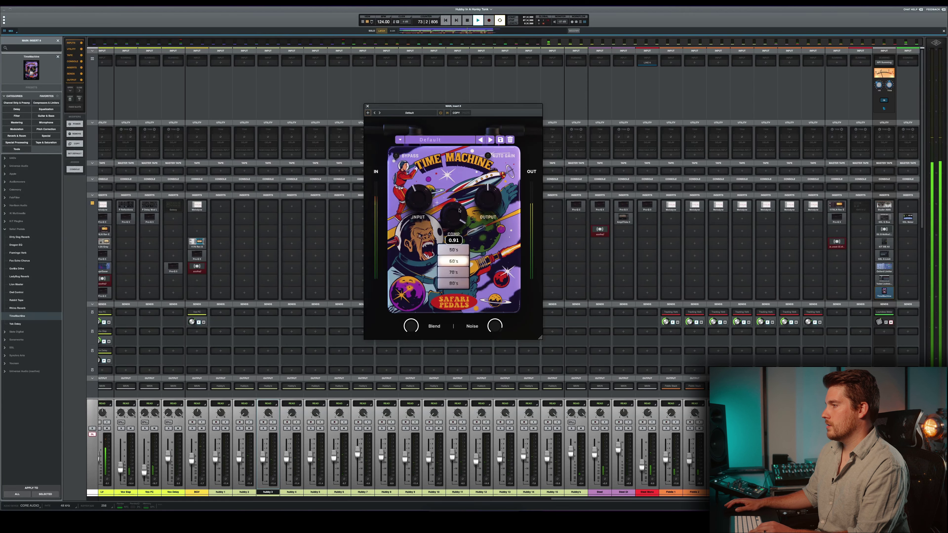
pyautogui.click(453, 272)
pyautogui.click(456, 283)
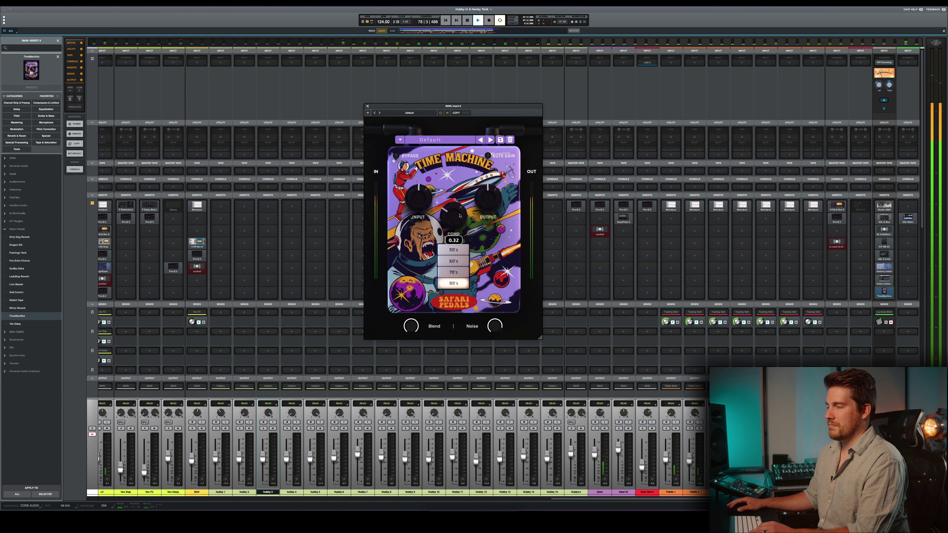
# - Stop the song to adjust Time Machine's Noise, then replay the section and fine-tune Comp
pyautogui.press('space')
pyautogui.moveTo(496, 327)
pyautogui.moveTo(497, 328)
pyautogui.mouseDown()
pyautogui.moveTo(498, 316)
pyautogui.moveTo(495, 330)
pyautogui.mouseUp()
pyautogui.press('space')
pyautogui.moveTo(462, 220); pyautogui.dragTo(463, 220)
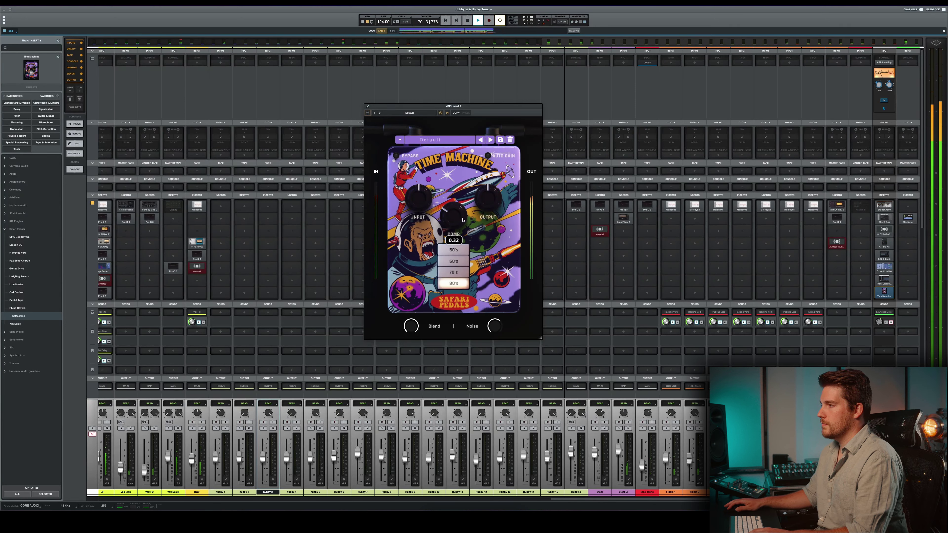
# - Compare Time Machine's 70's and 80's modes and readjust Comp during playback, then switch to the 50's mode
pyautogui.click(455, 272)
pyautogui.click(457, 283)
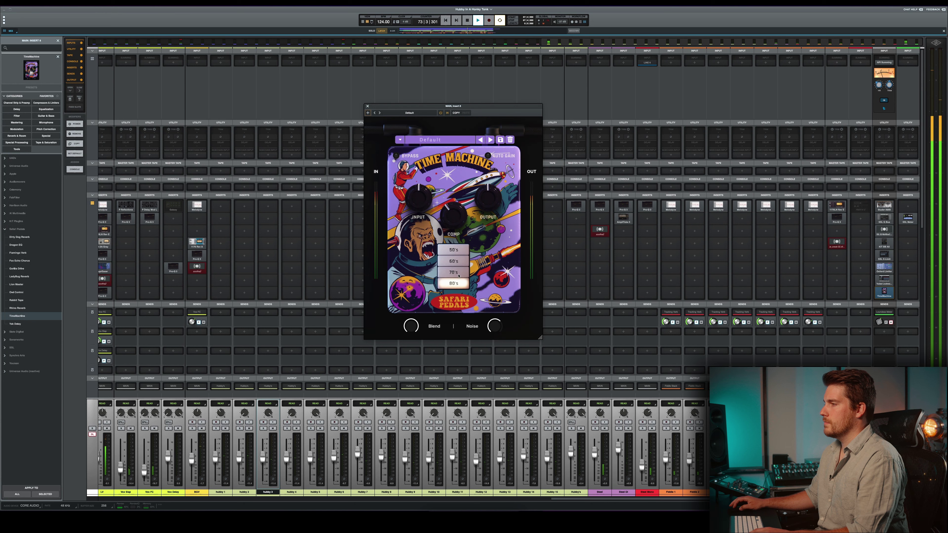
pyautogui.moveTo(453, 214)
pyautogui.mouseDown()
pyautogui.moveTo(465, 182)
pyautogui.moveTo(447, 228)
pyautogui.mouseUp()
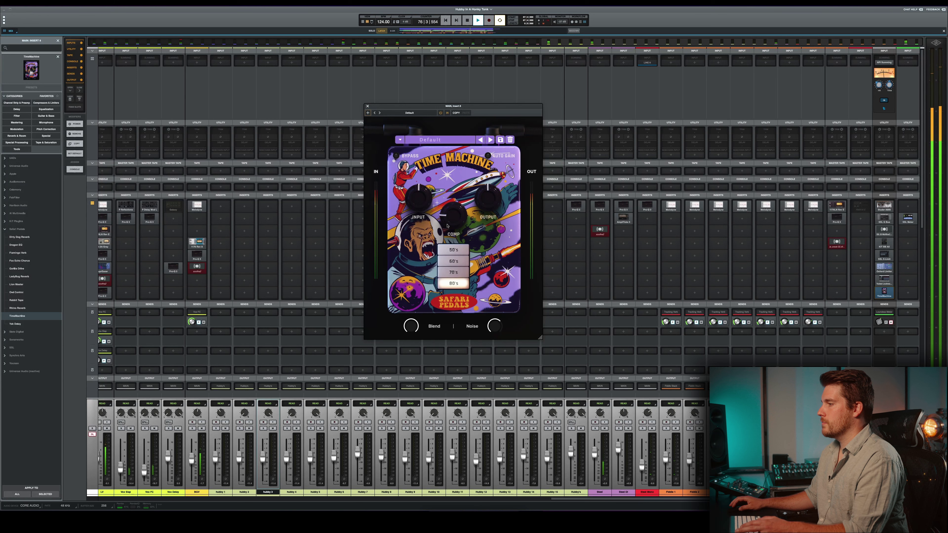
pyautogui.click(454, 249)
pyautogui.moveTo(492, 208)
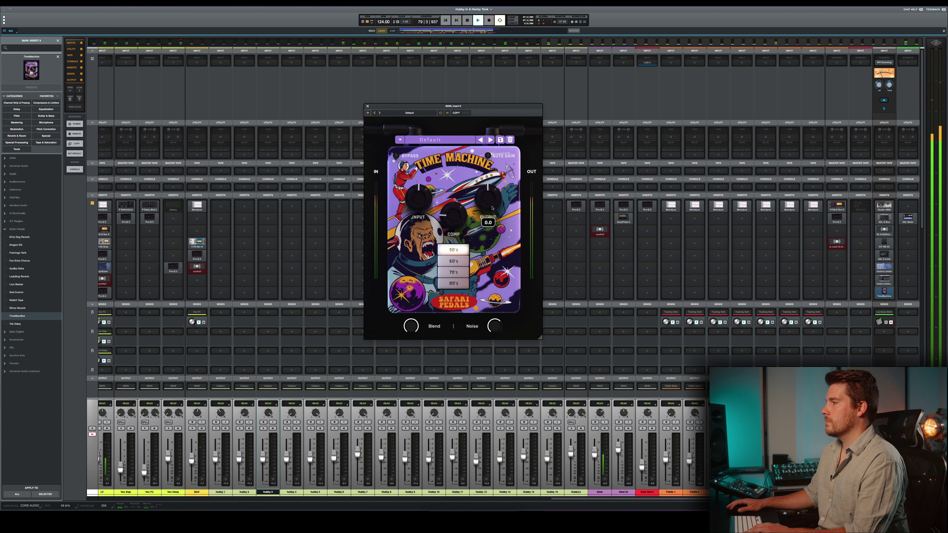